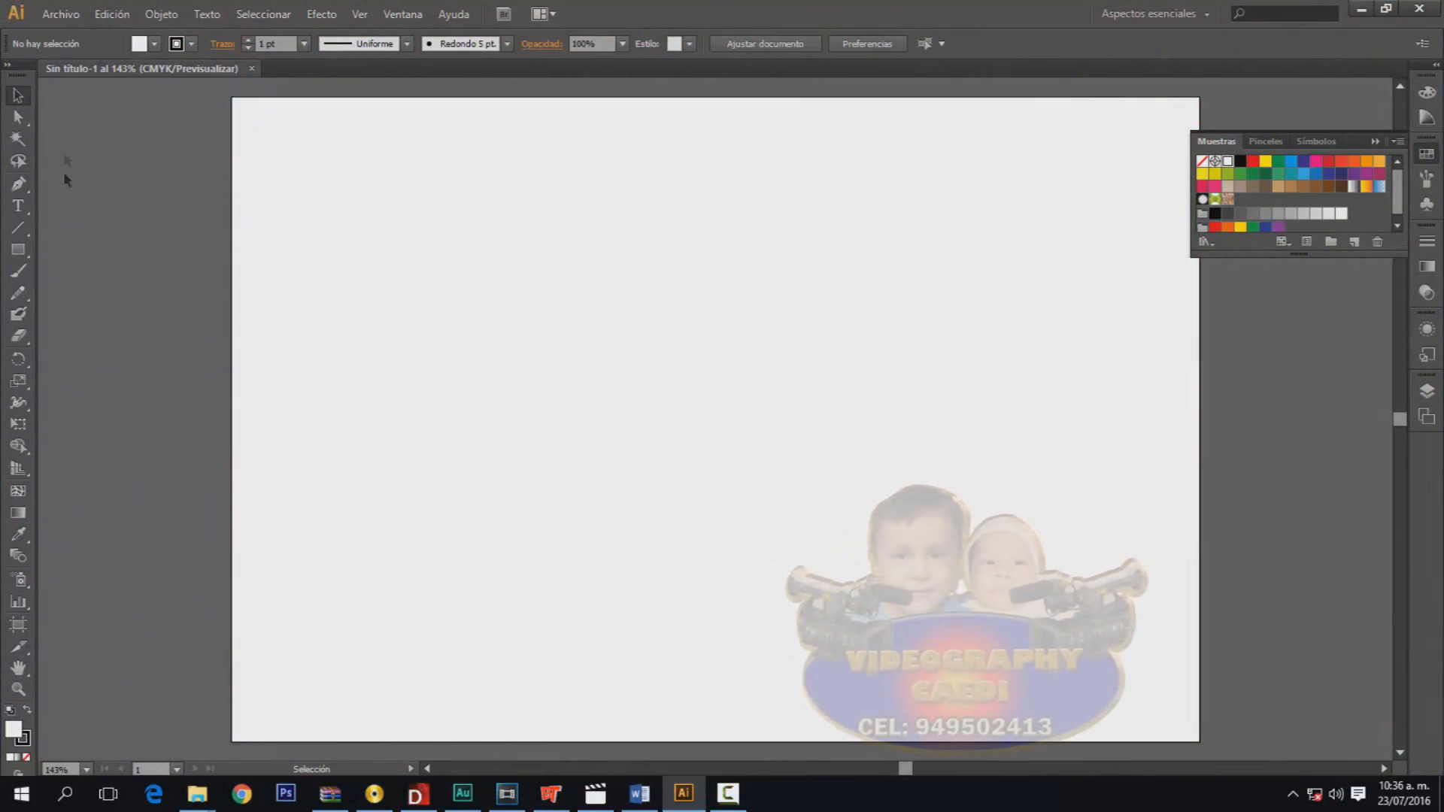
# Step: Detach the Pen tool group as a floating palette and place it beside the artboard's upper-left edge
pyautogui.click(27, 192)
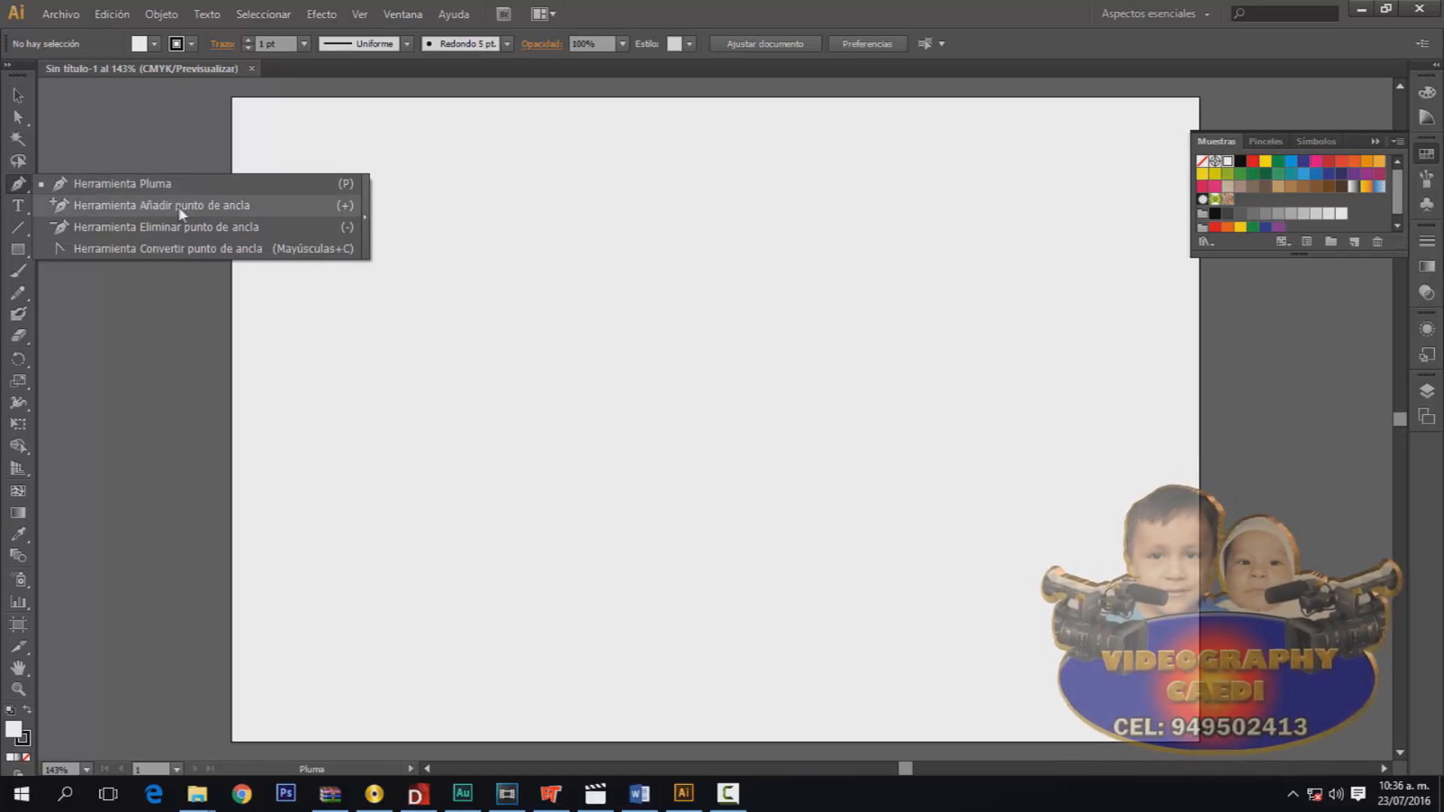
pyautogui.click(185, 249)
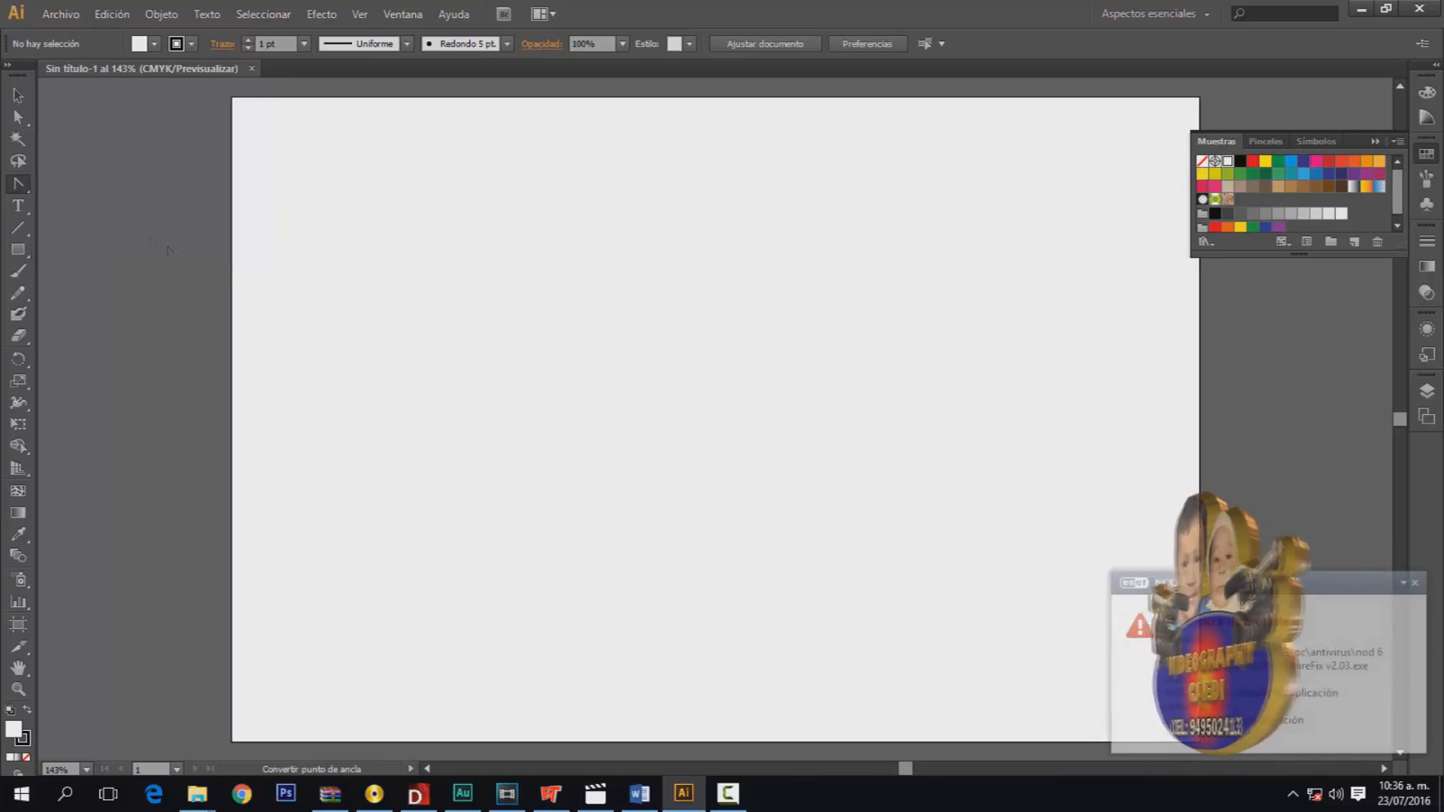
pyautogui.click(30, 188)
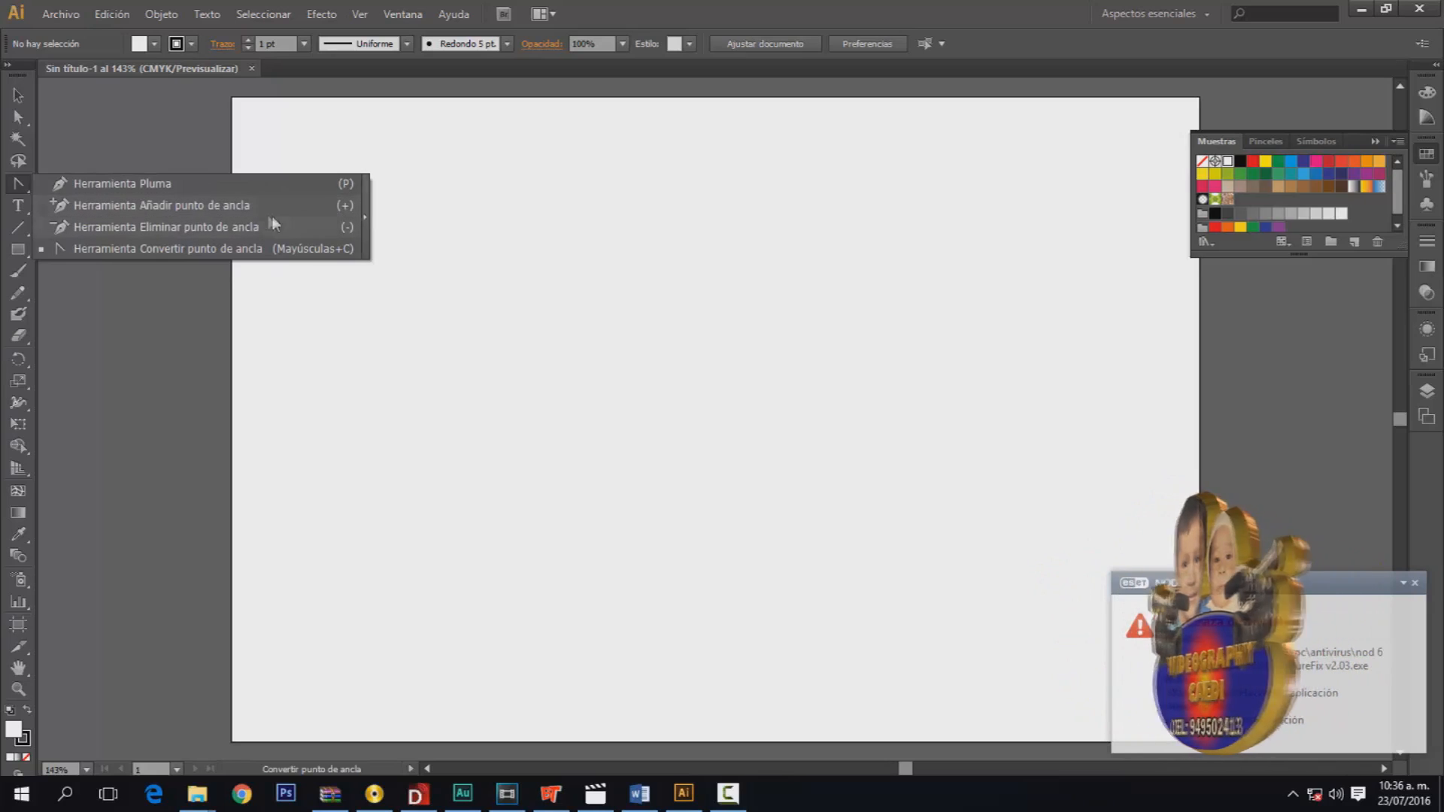
pyautogui.click(364, 219)
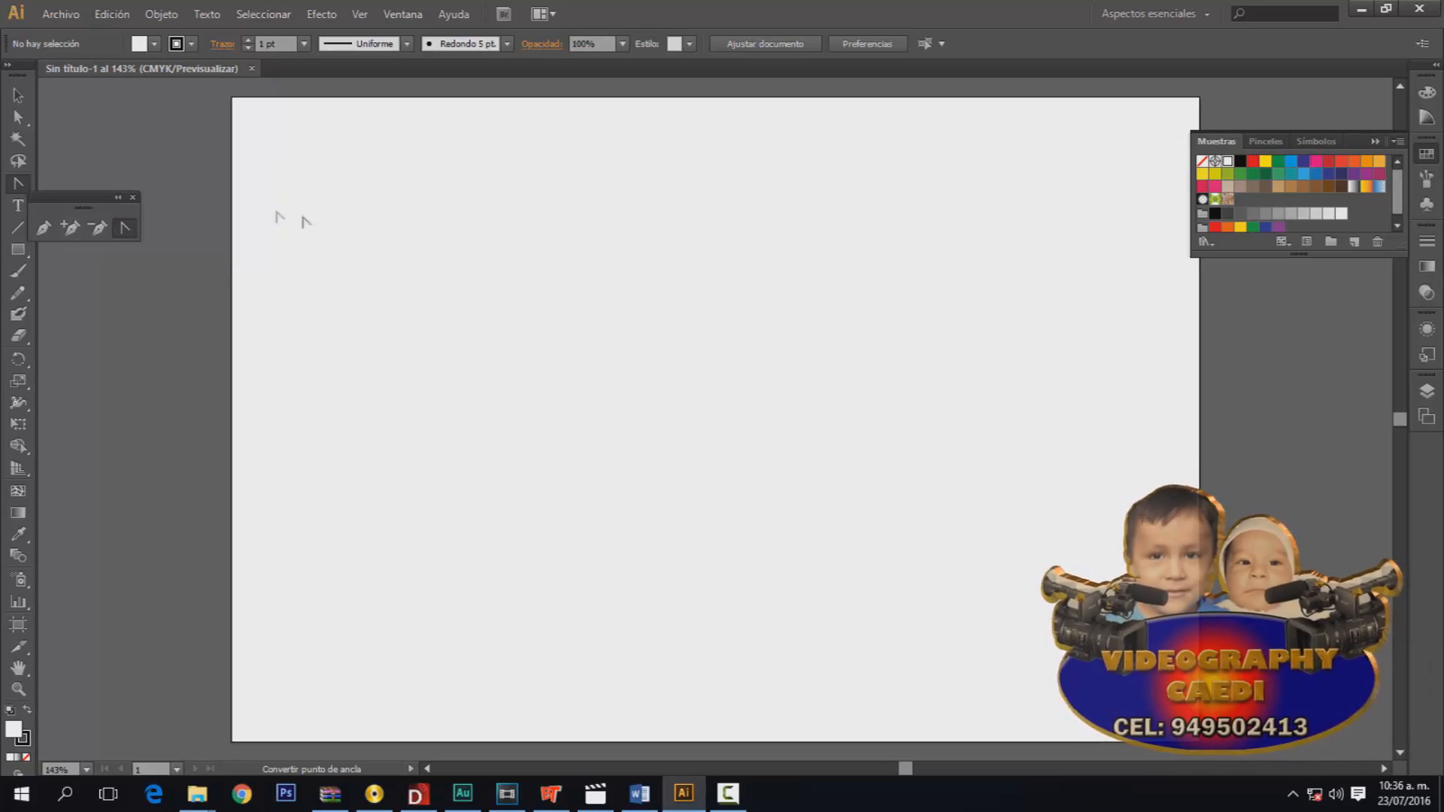
pyautogui.moveTo(85, 199); pyautogui.dragTo(137, 241)
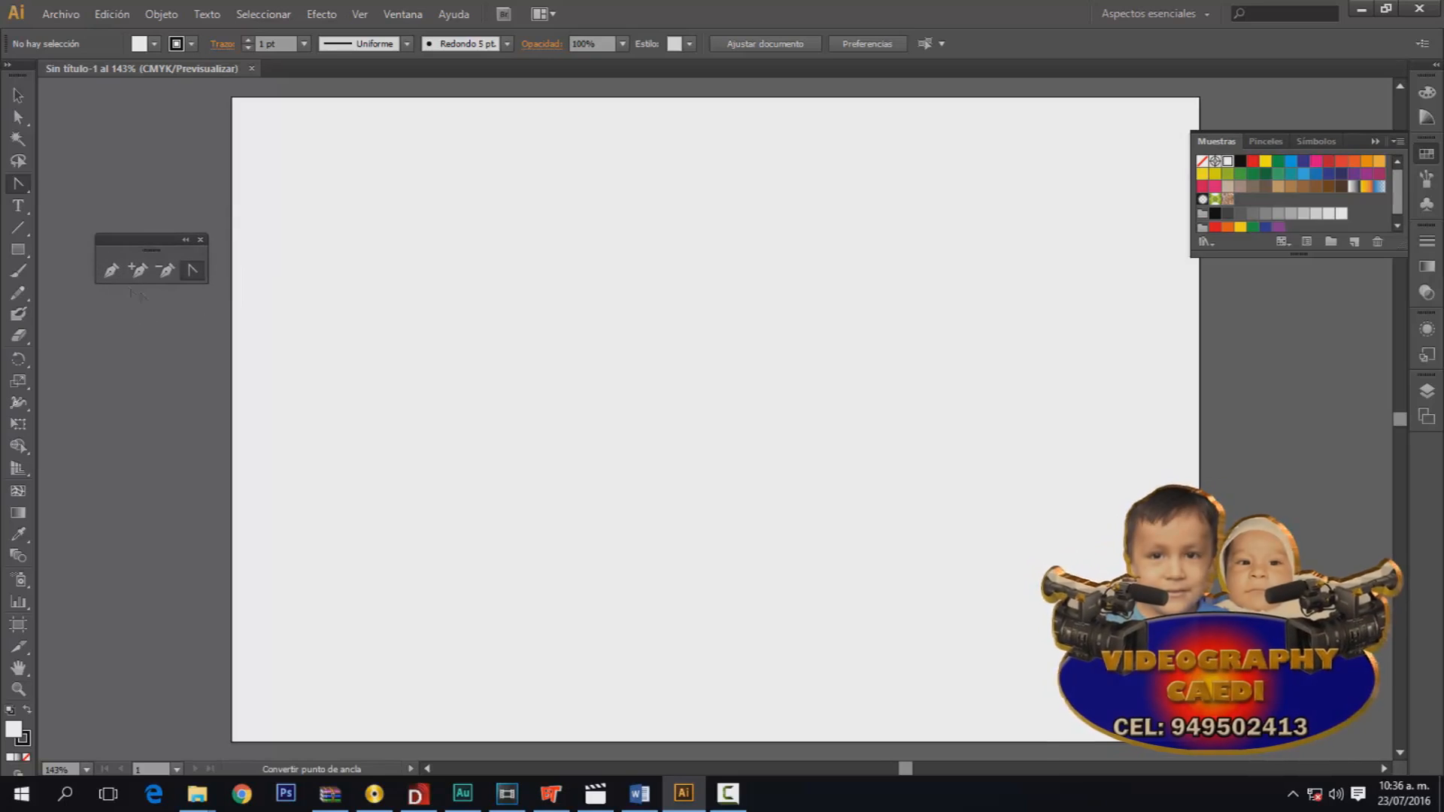
# Step: Try drawing a freeform curved open path across the middle of the artboard with the Pen tool
pyautogui.click(111, 274)
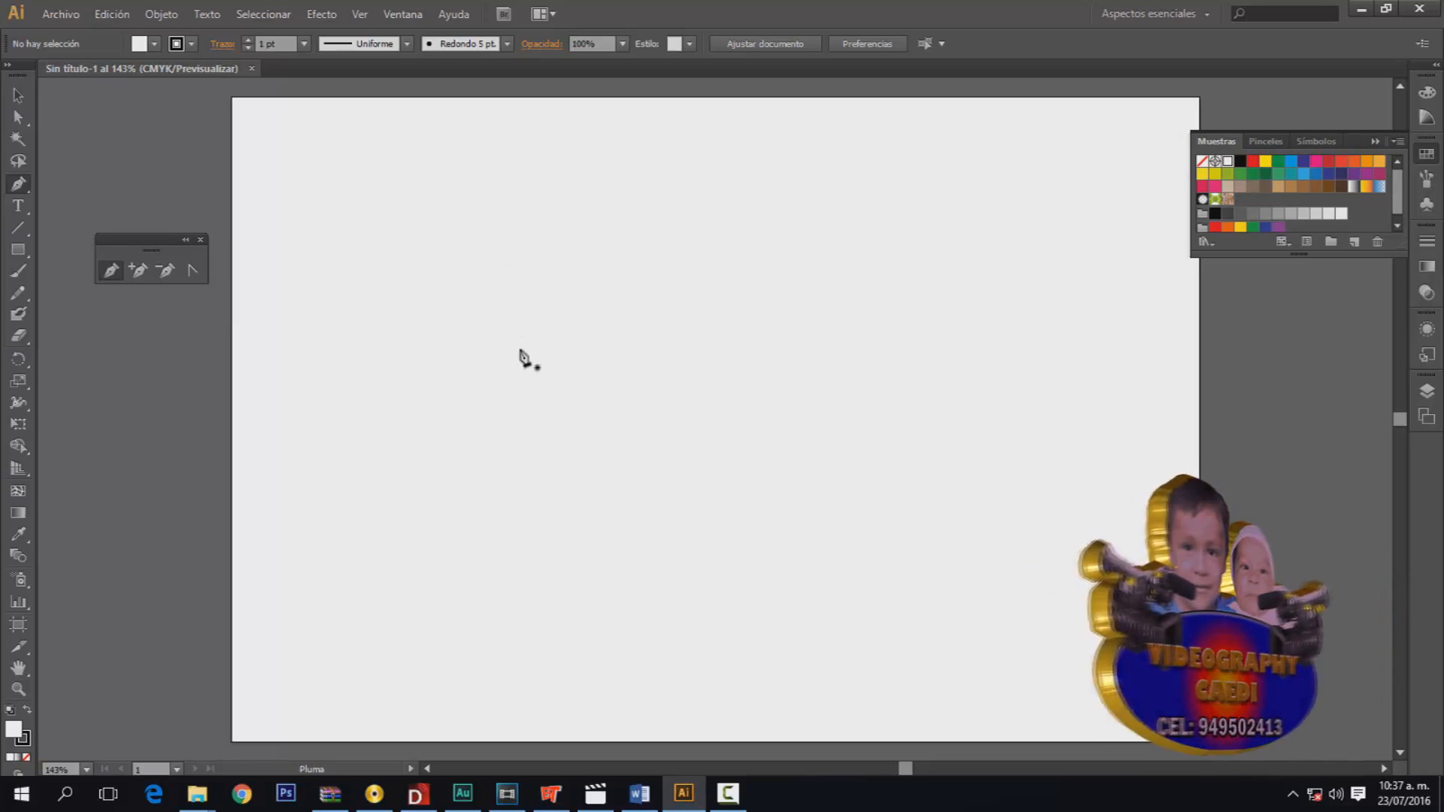
pyautogui.moveTo(585, 374); pyautogui.dragTo(705, 415)
pyautogui.moveTo(785, 484); pyautogui.dragTo(778, 380)
pyautogui.moveTo(728, 328); pyautogui.dragTo(805, 325)
pyautogui.moveTo(754, 272); pyautogui.dragTo(804, 370)
pyautogui.moveTo(721, 301); pyautogui.dragTo(572, 363)
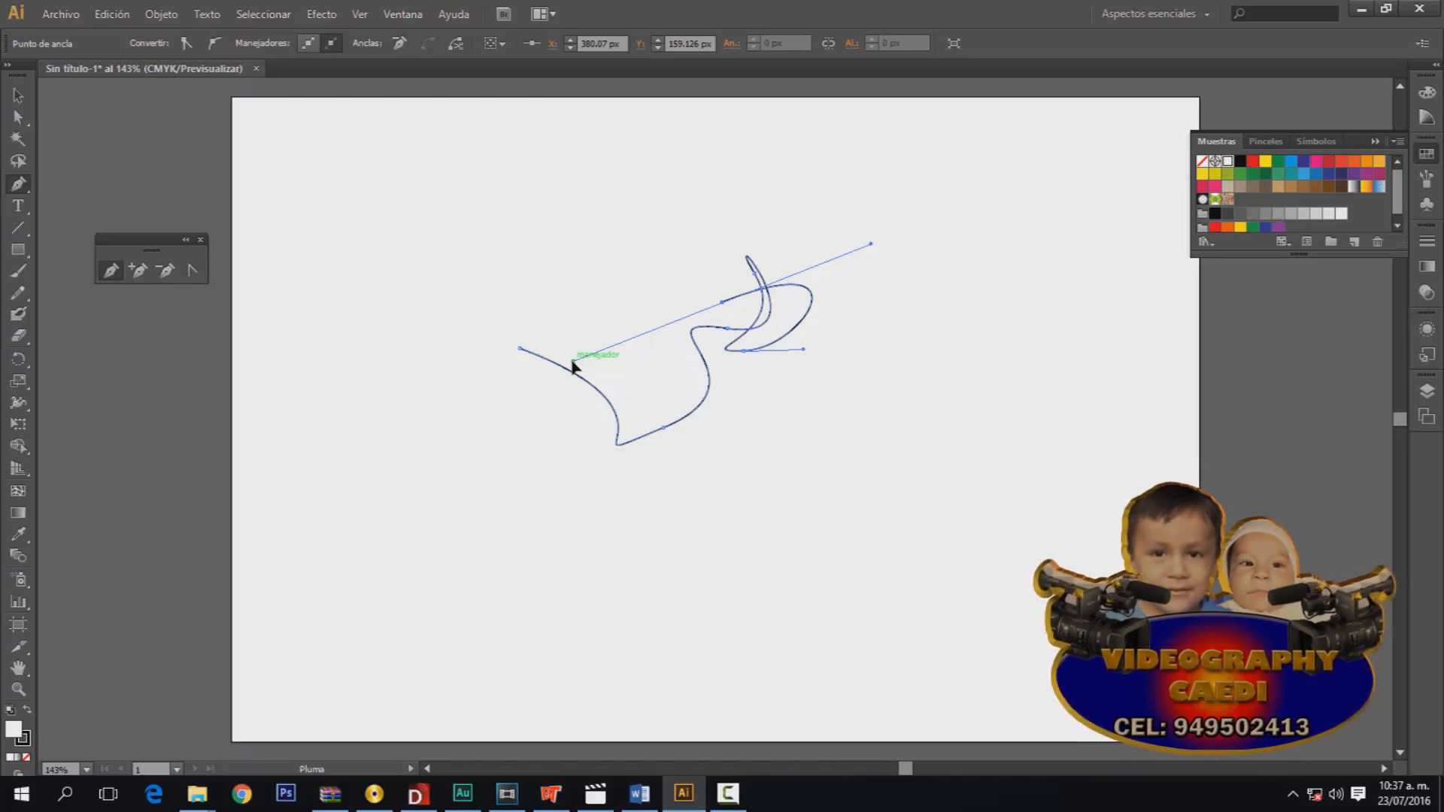
# Step: Delete the curved practice path from the artboard
pyautogui.click(18, 94)
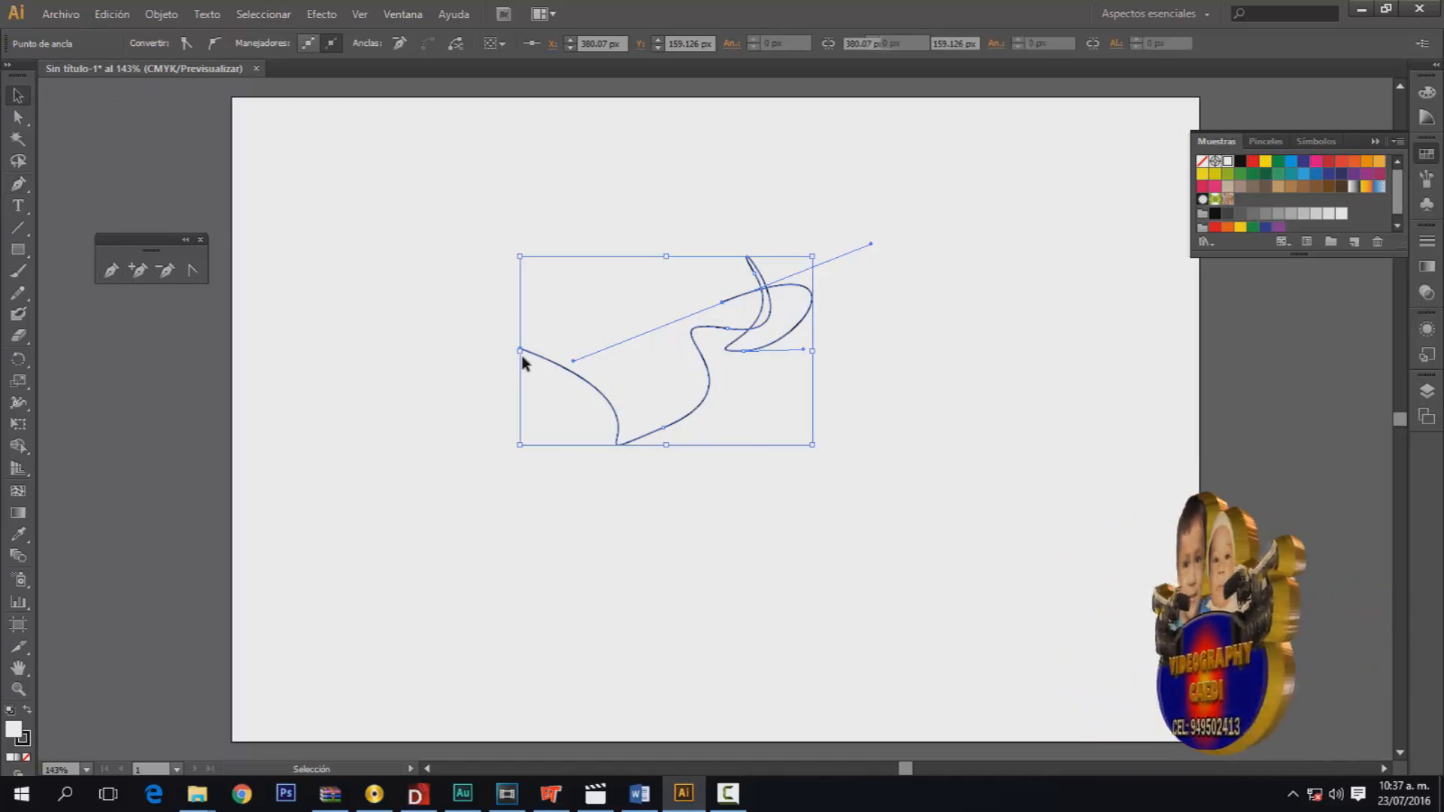
pyautogui.hotkey('ctrl', 'z')
pyautogui.press('Delete')
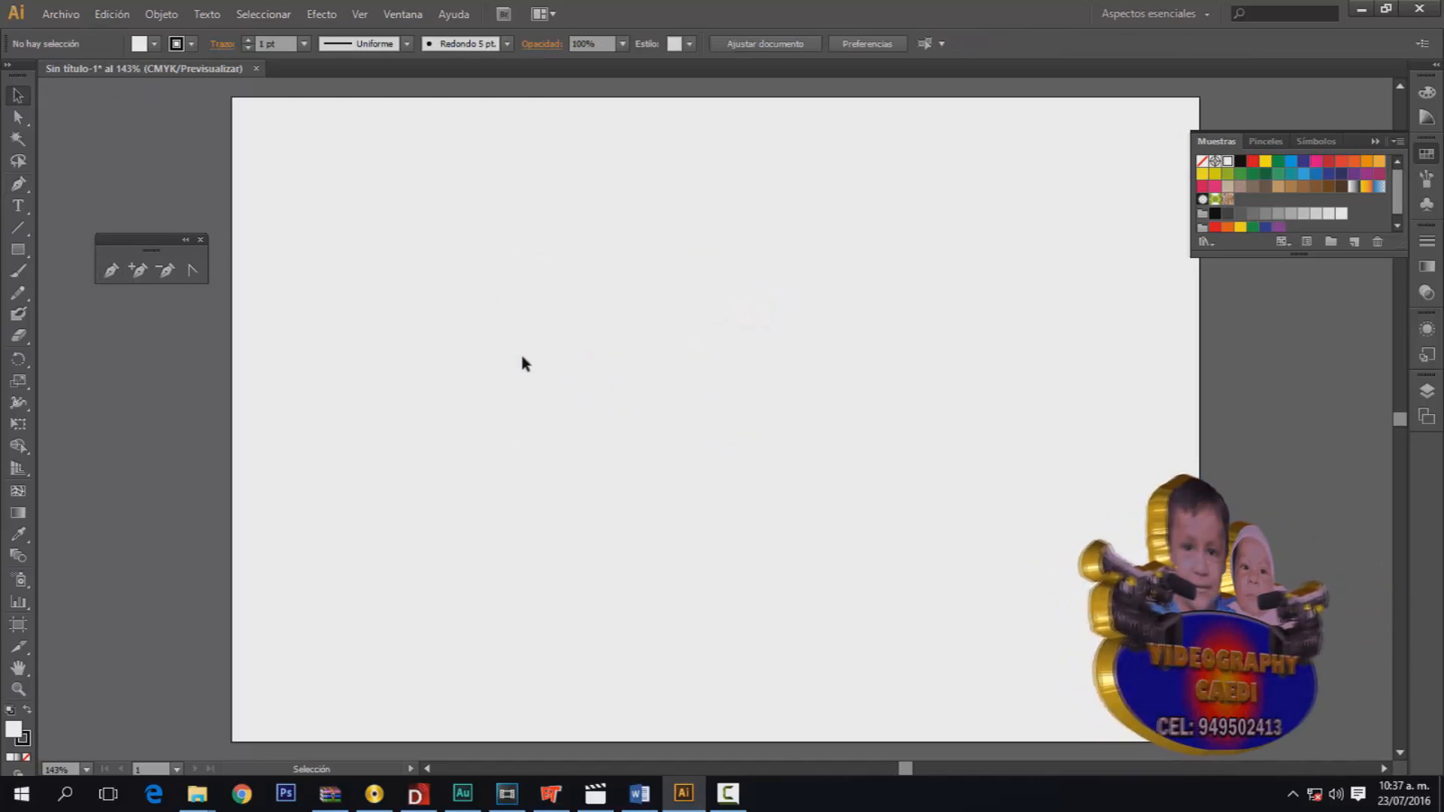
# Step: Draw a closed six-sided straight-edged polygon with the Pen tool, starting at about X 214, Y 94 px
pyautogui.click(113, 270)
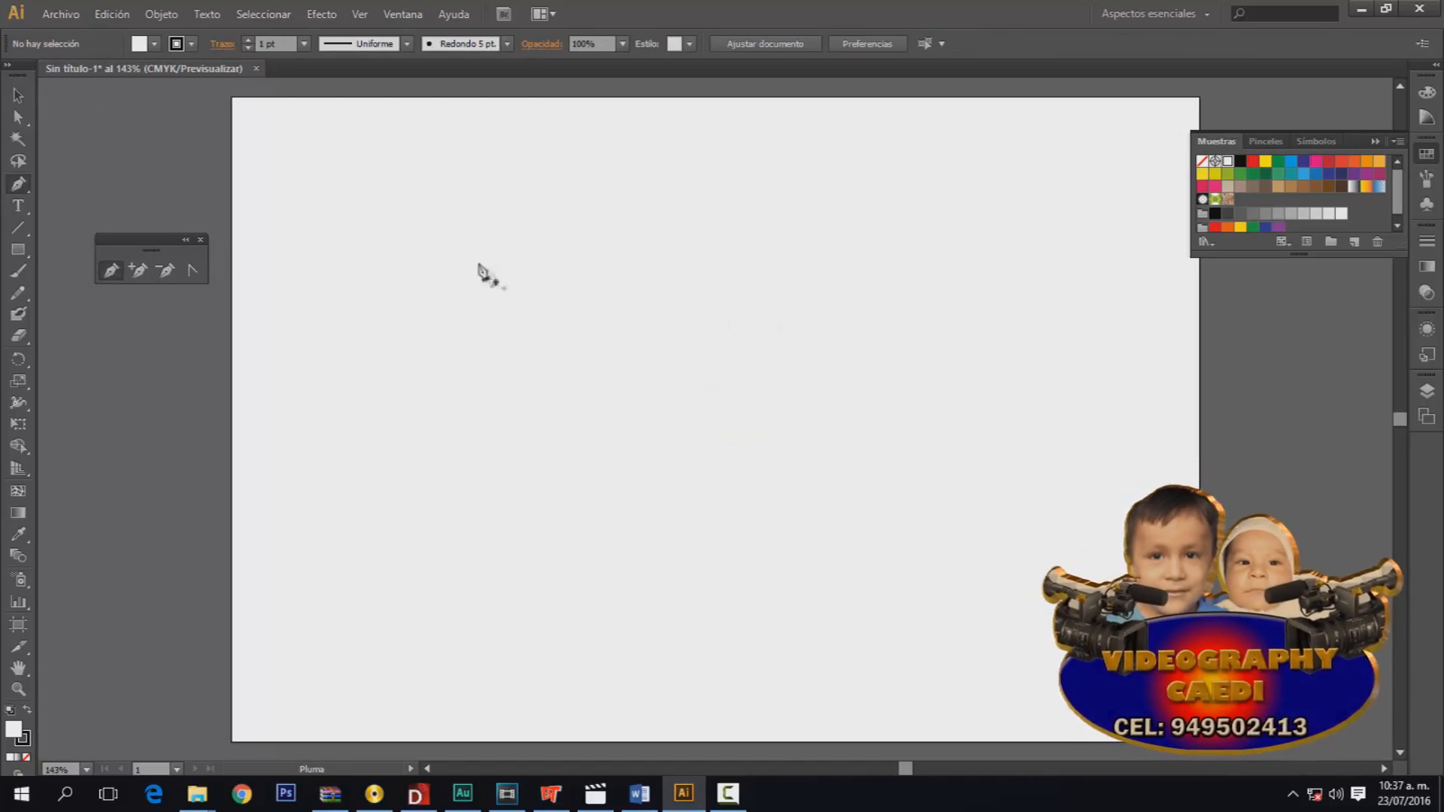
pyautogui.click(507, 218)
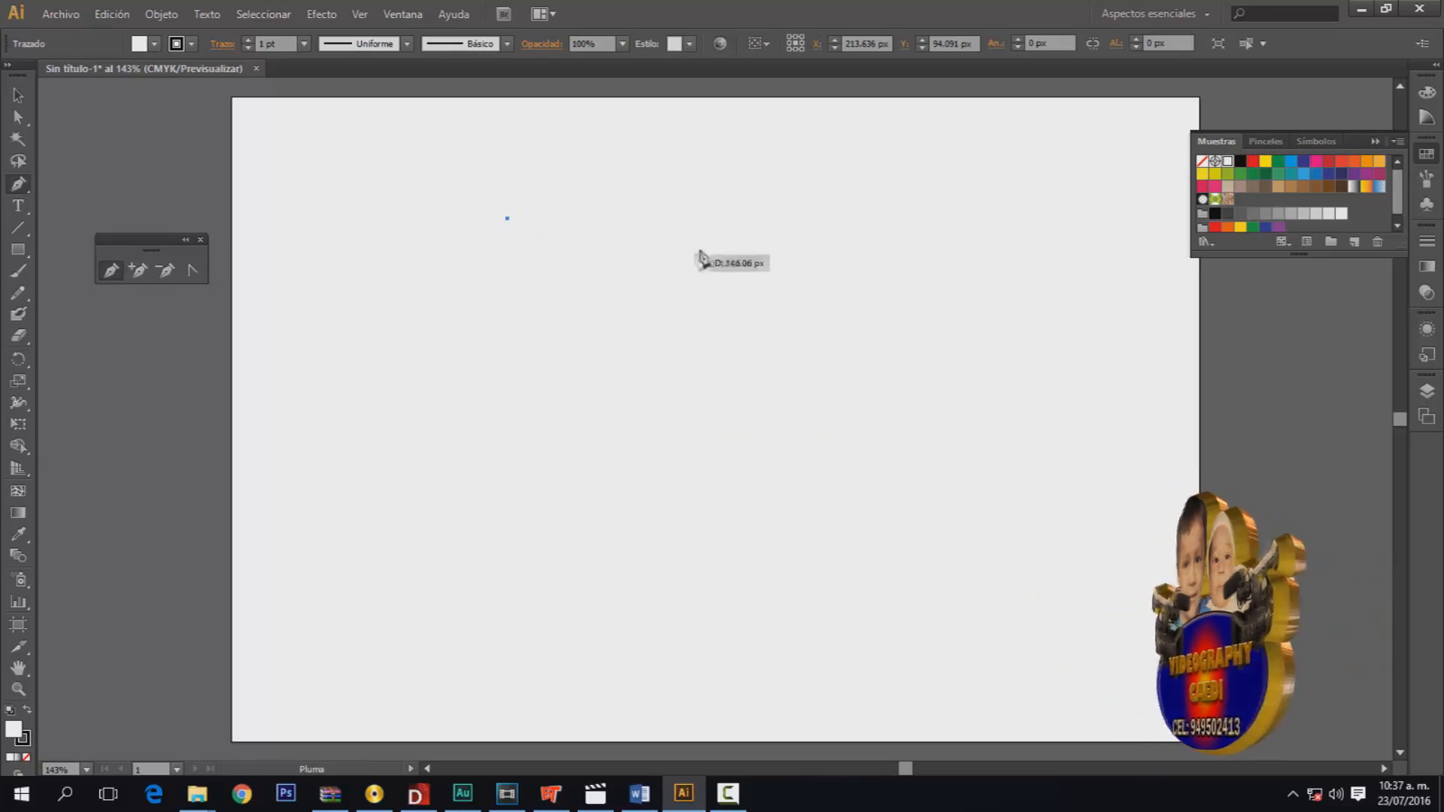
pyautogui.click(690, 202)
pyautogui.click(690, 309)
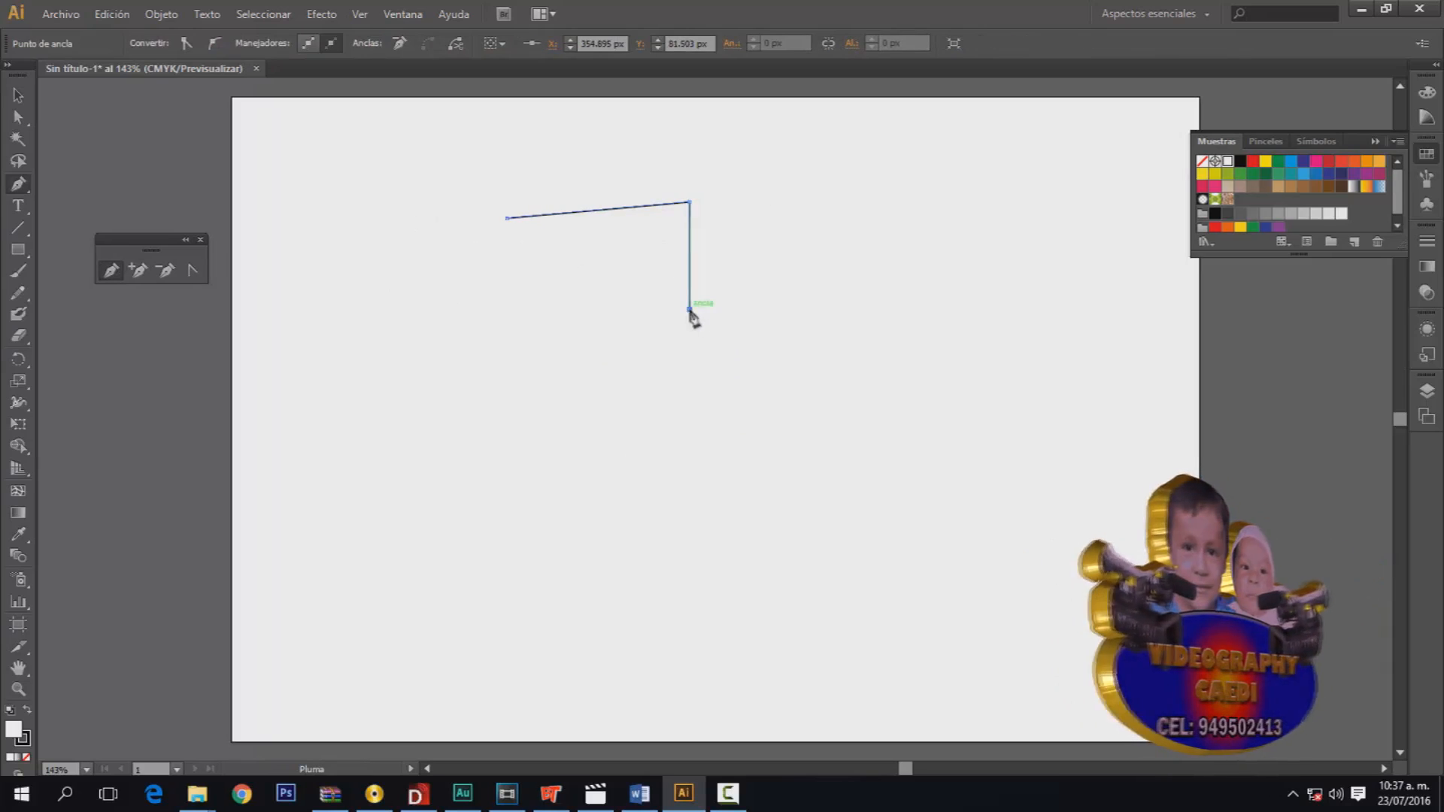
pyautogui.click(585, 356)
pyautogui.click(514, 322)
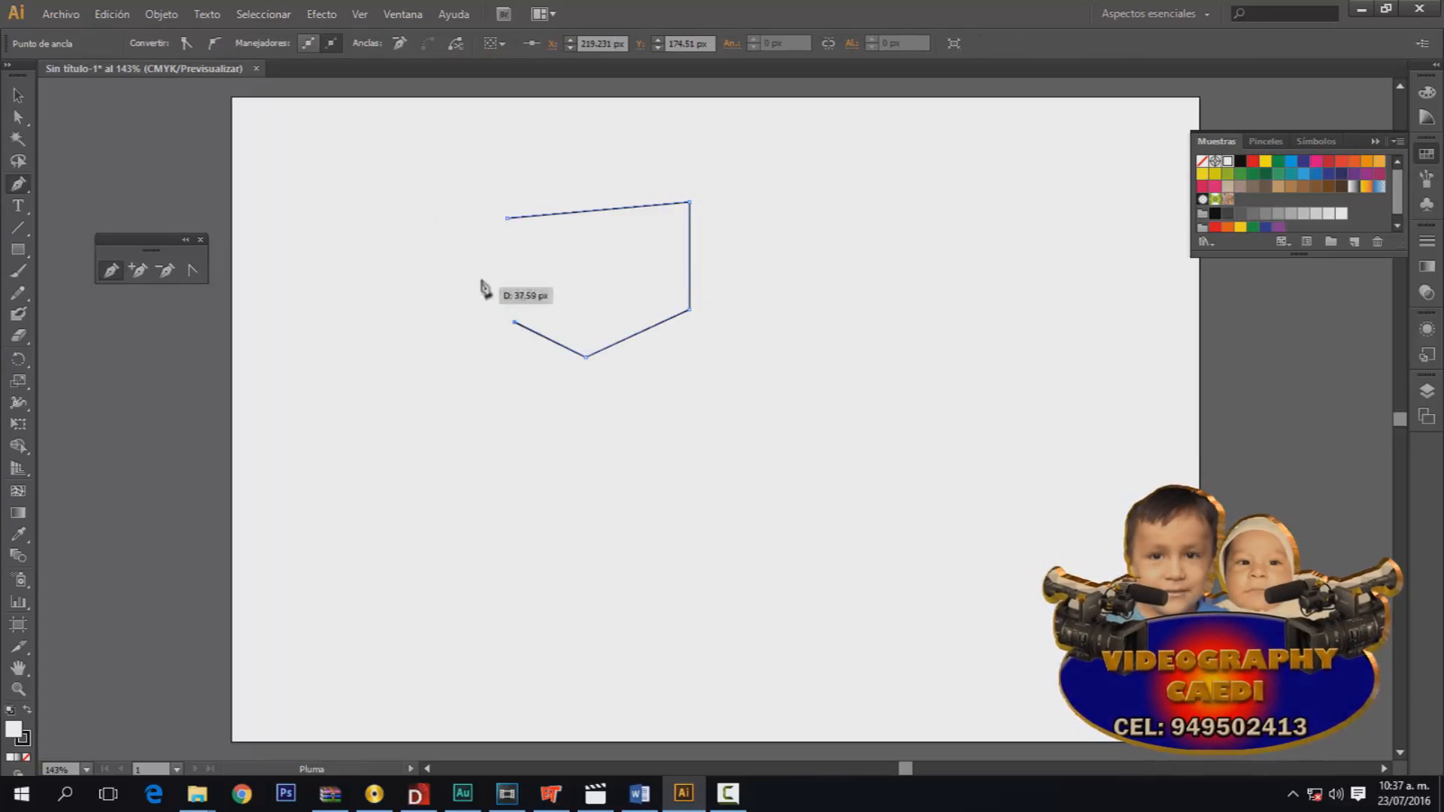
pyautogui.click(482, 280)
pyautogui.click(506, 219)
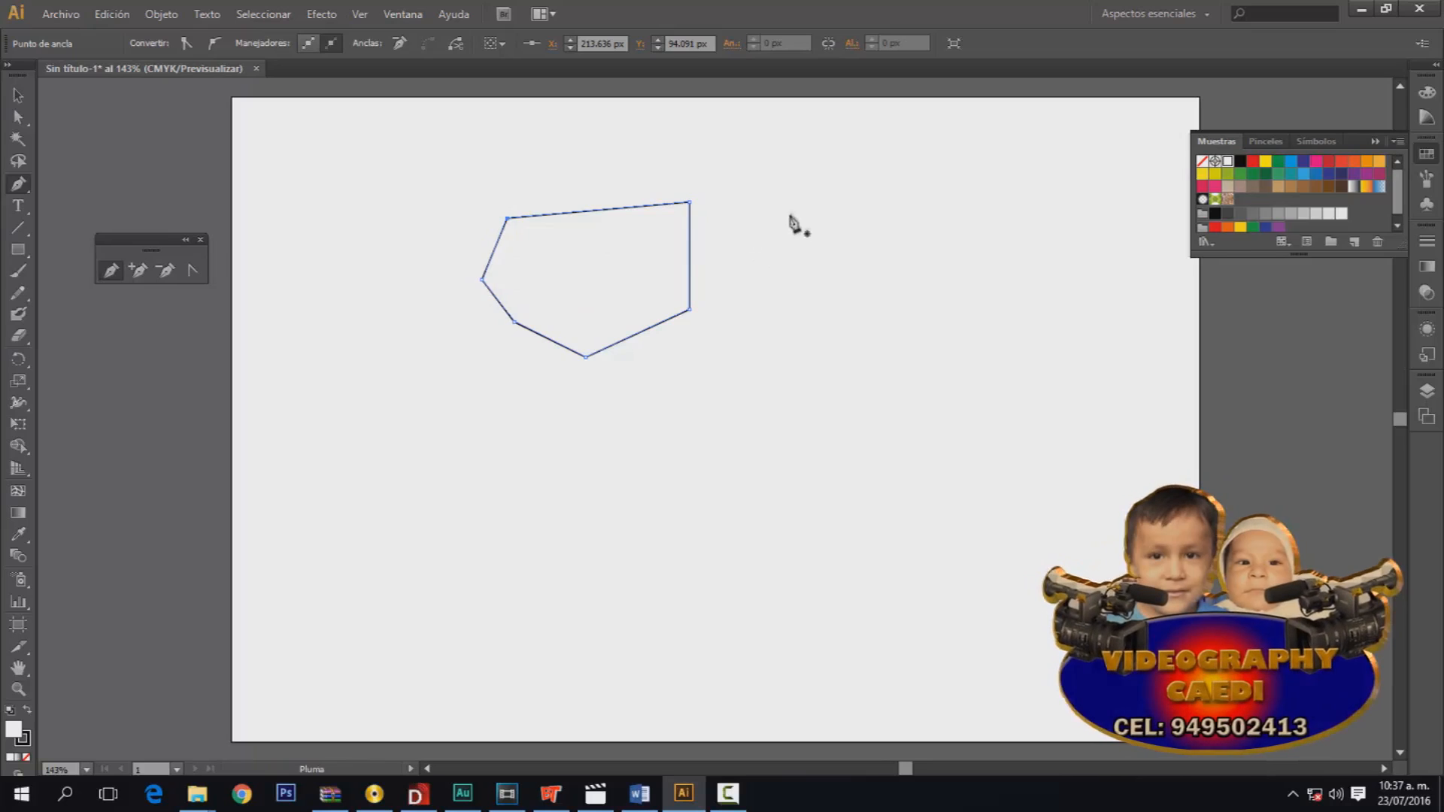
# Step: Draw a closed four-sided shape about 185 px wide and 101 px tall below the polygon, with a slightly slanted left edge
pyautogui.click(662, 429)
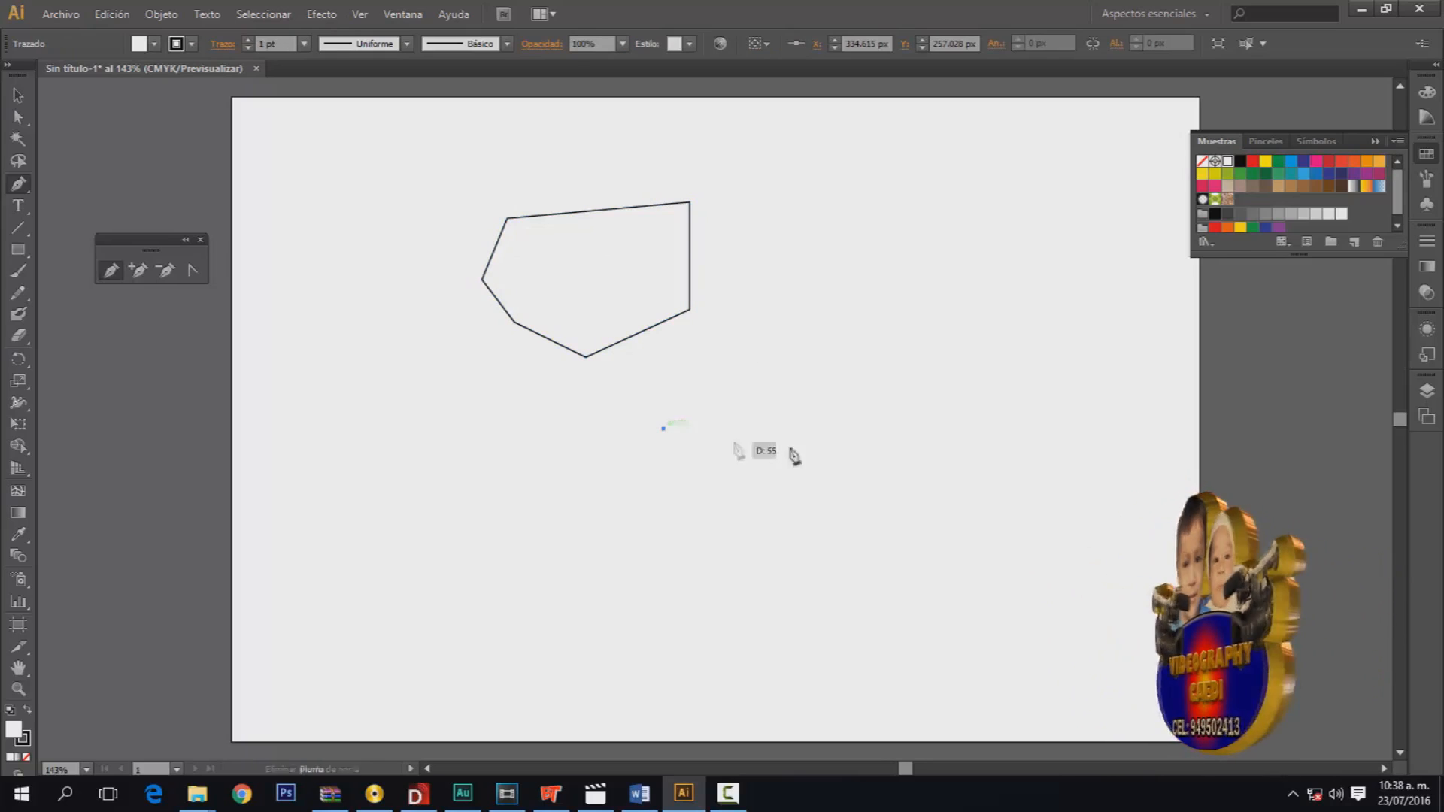
pyautogui.click(902, 429)
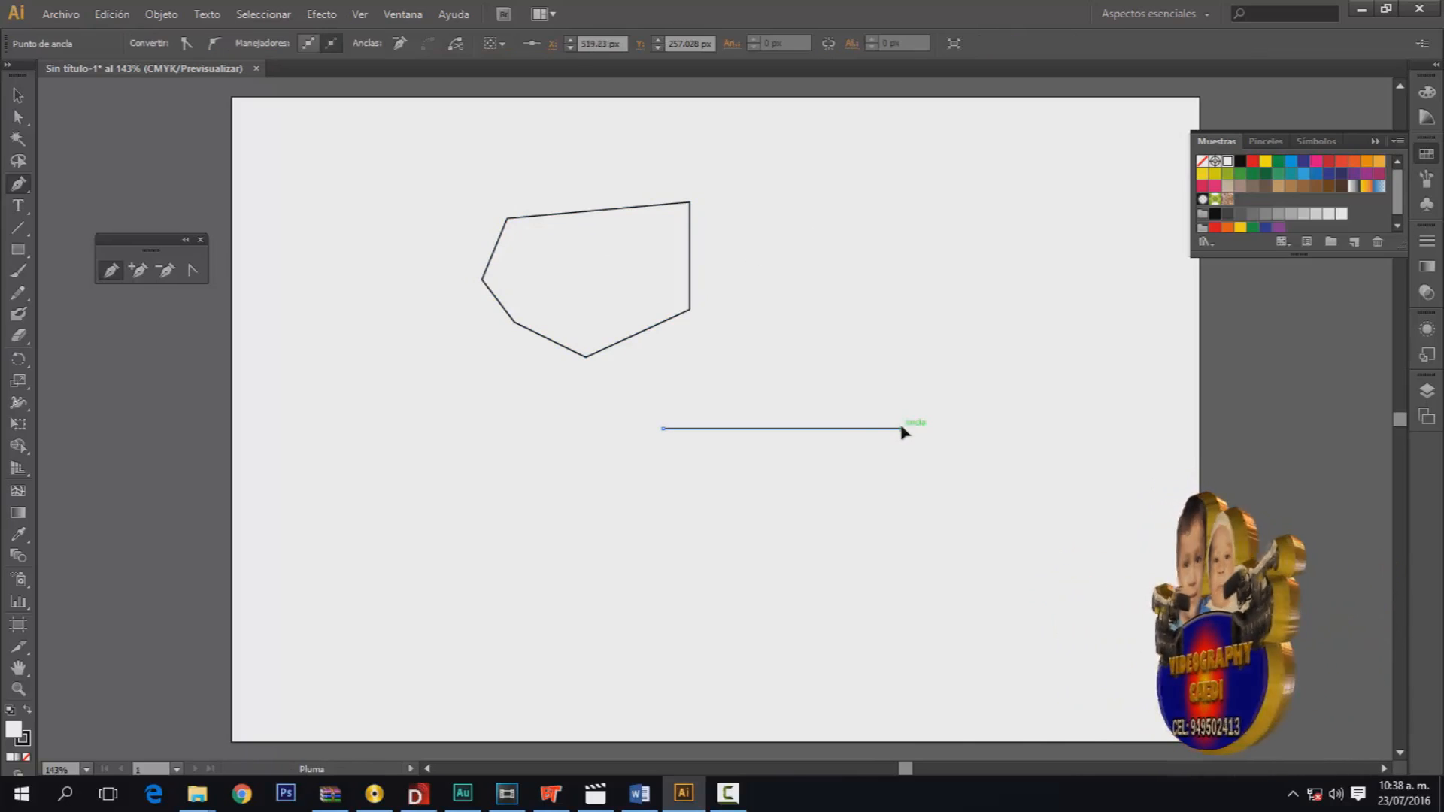
pyautogui.click(901, 560)
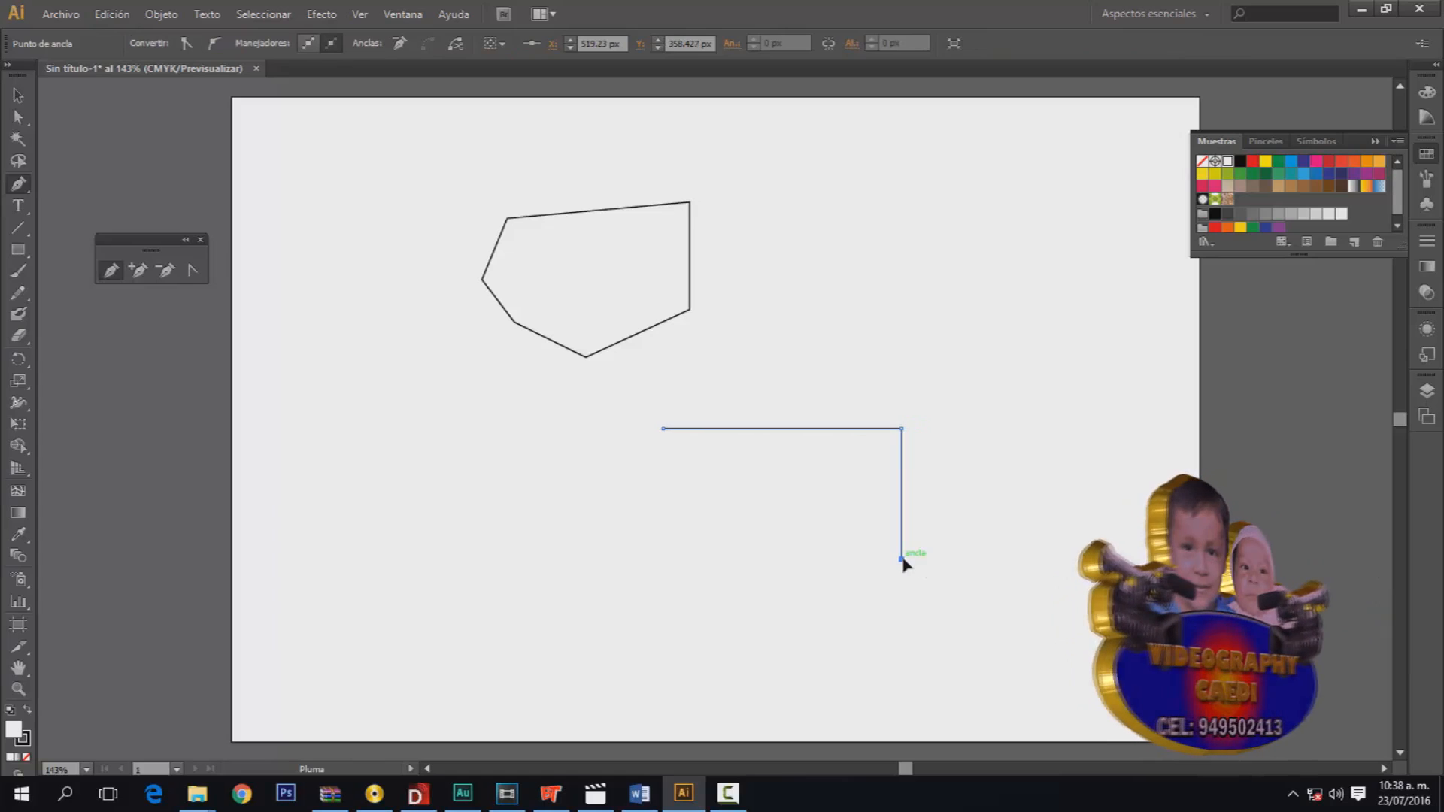
pyautogui.click(678, 560)
pyautogui.click(662, 430)
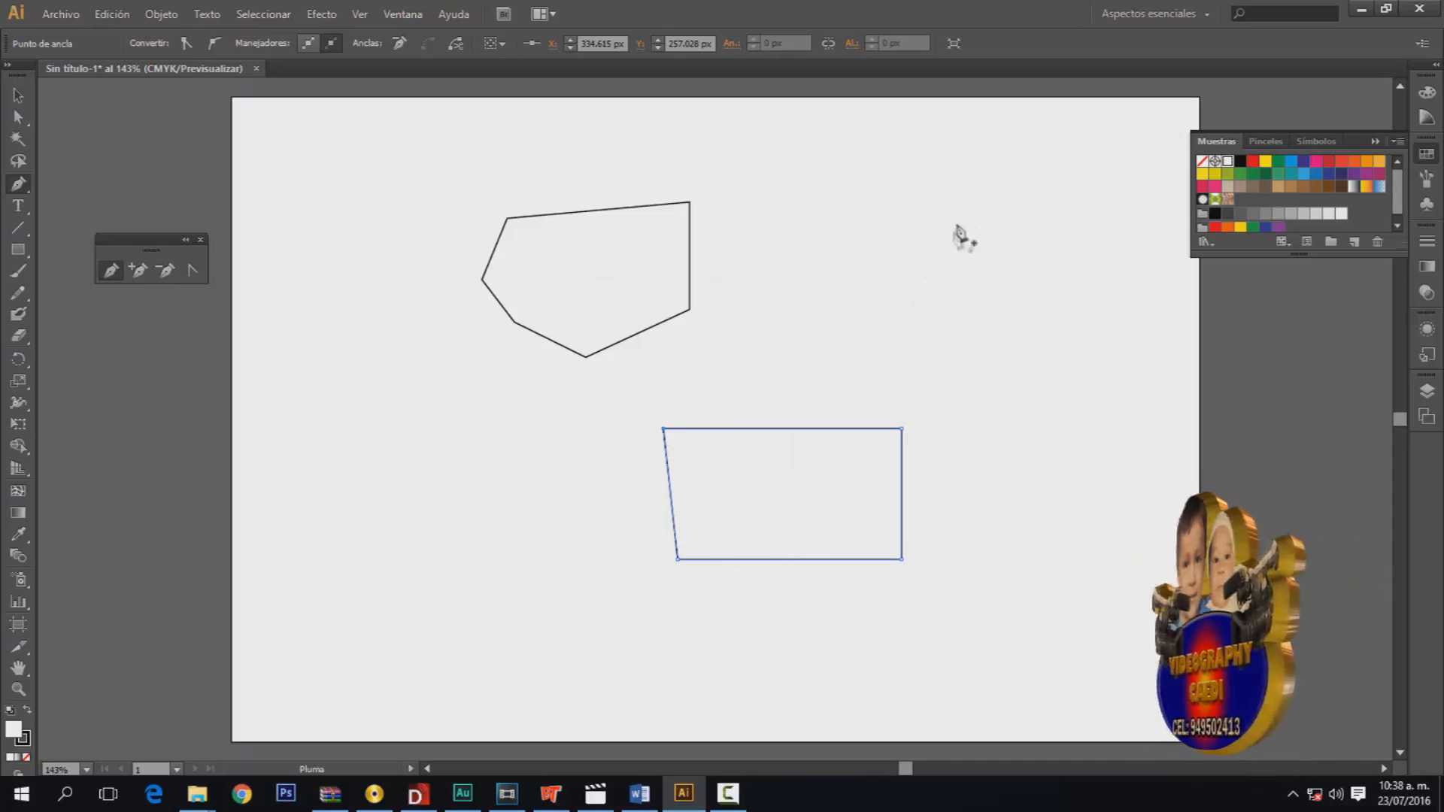
# Step: Draw a closed five-pointed star of ten straight segments in the artboard's upper right, its top tip at about X 608, Y 54 px
pyautogui.keyDown('ctrl'); pyautogui.click(1016, 172); pyautogui.keyUp('ctrl')
pyautogui.click(1016, 168)
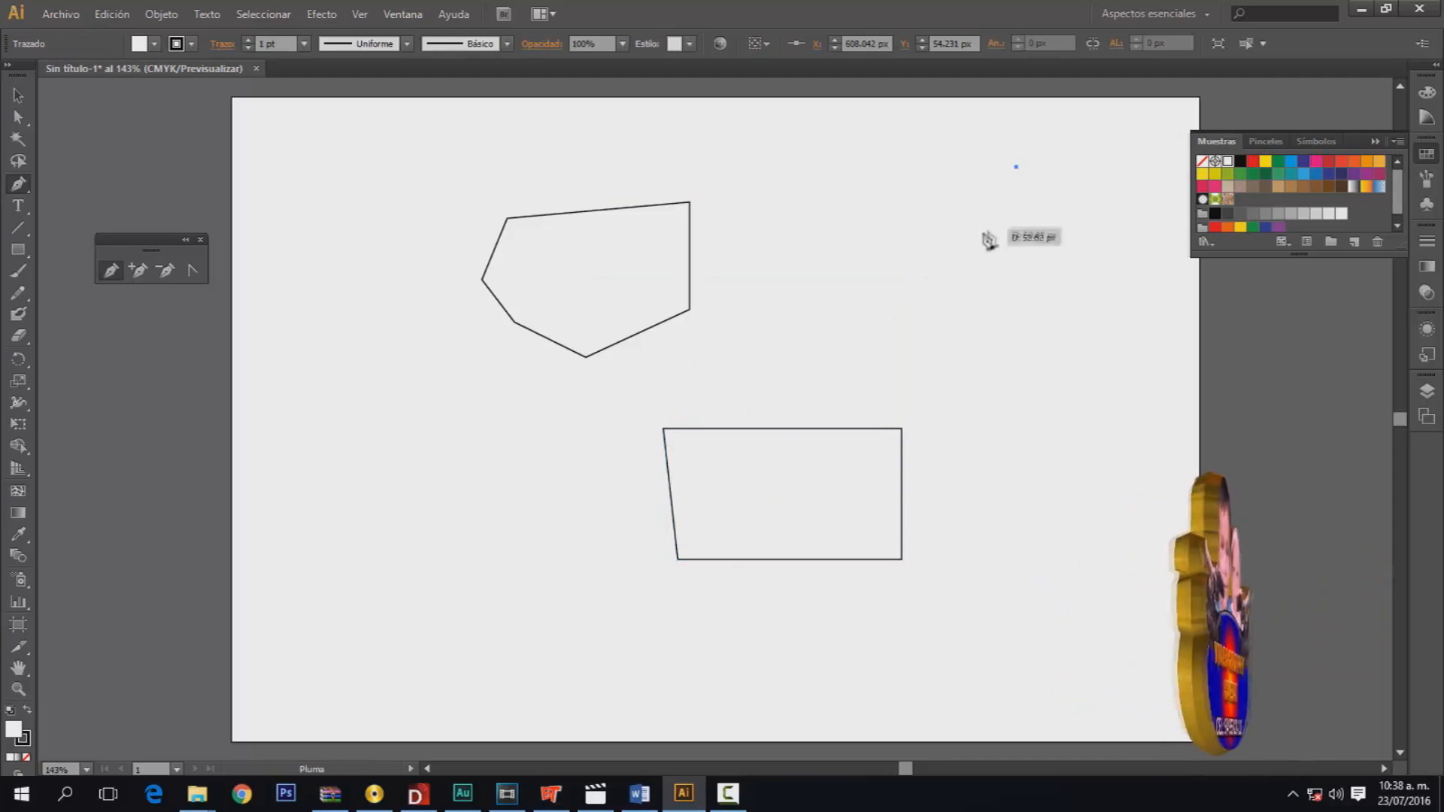
pyautogui.click(1035, 243)
pyautogui.click(1145, 243)
pyautogui.click(1057, 321)
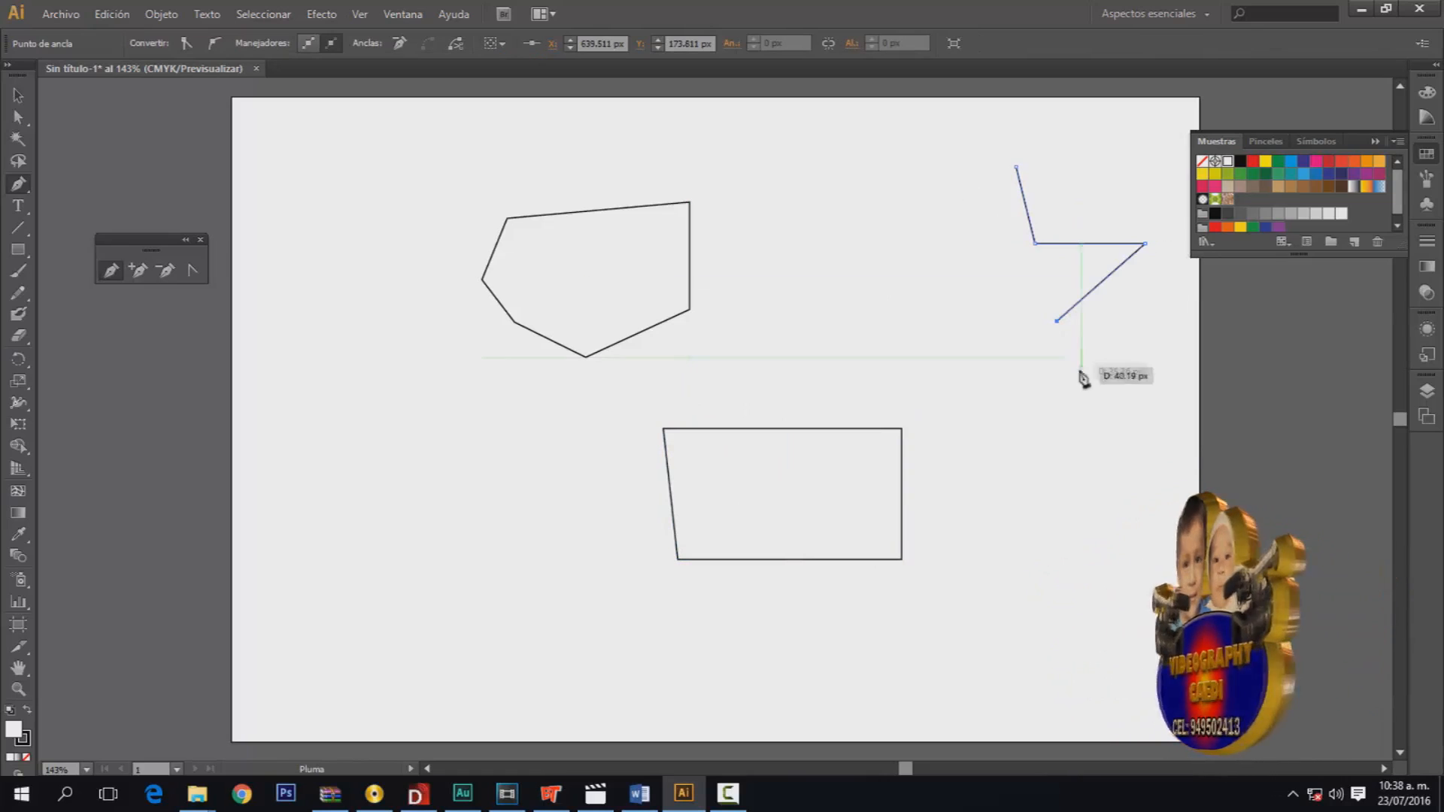
pyautogui.click(1124, 393)
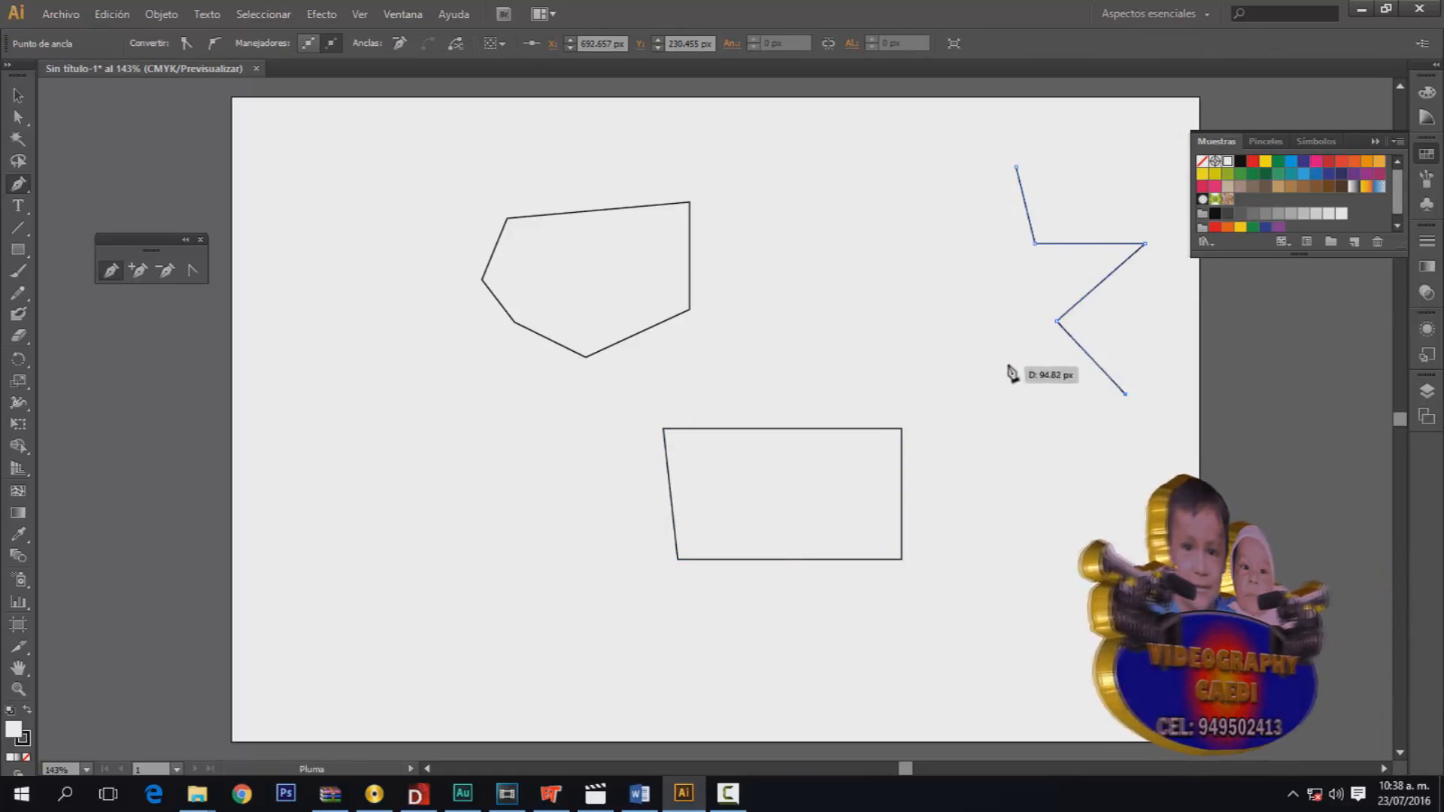
pyautogui.click(1008, 364)
pyautogui.click(953, 414)
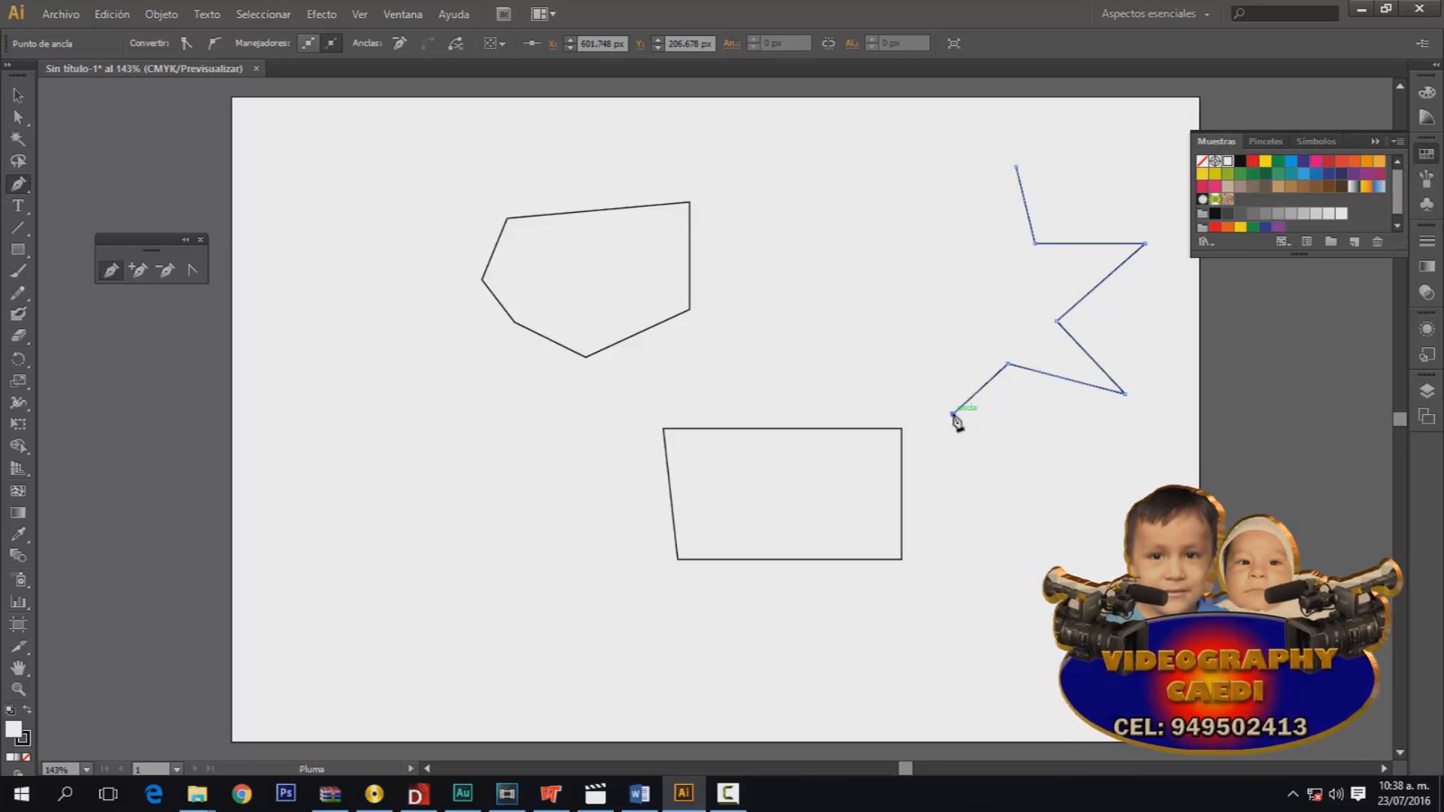
pyautogui.click(970, 312)
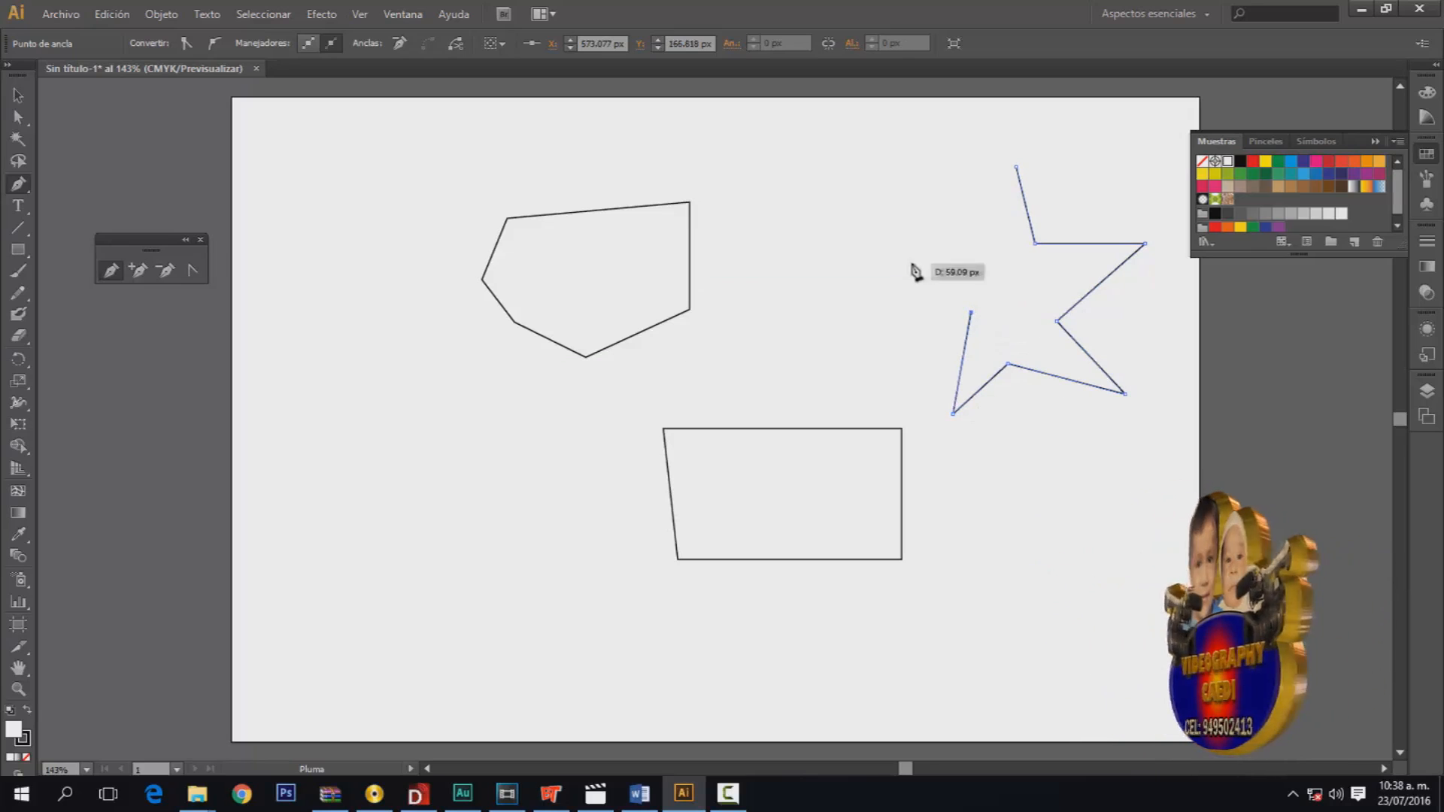
pyautogui.click(861, 264)
pyautogui.click(978, 250)
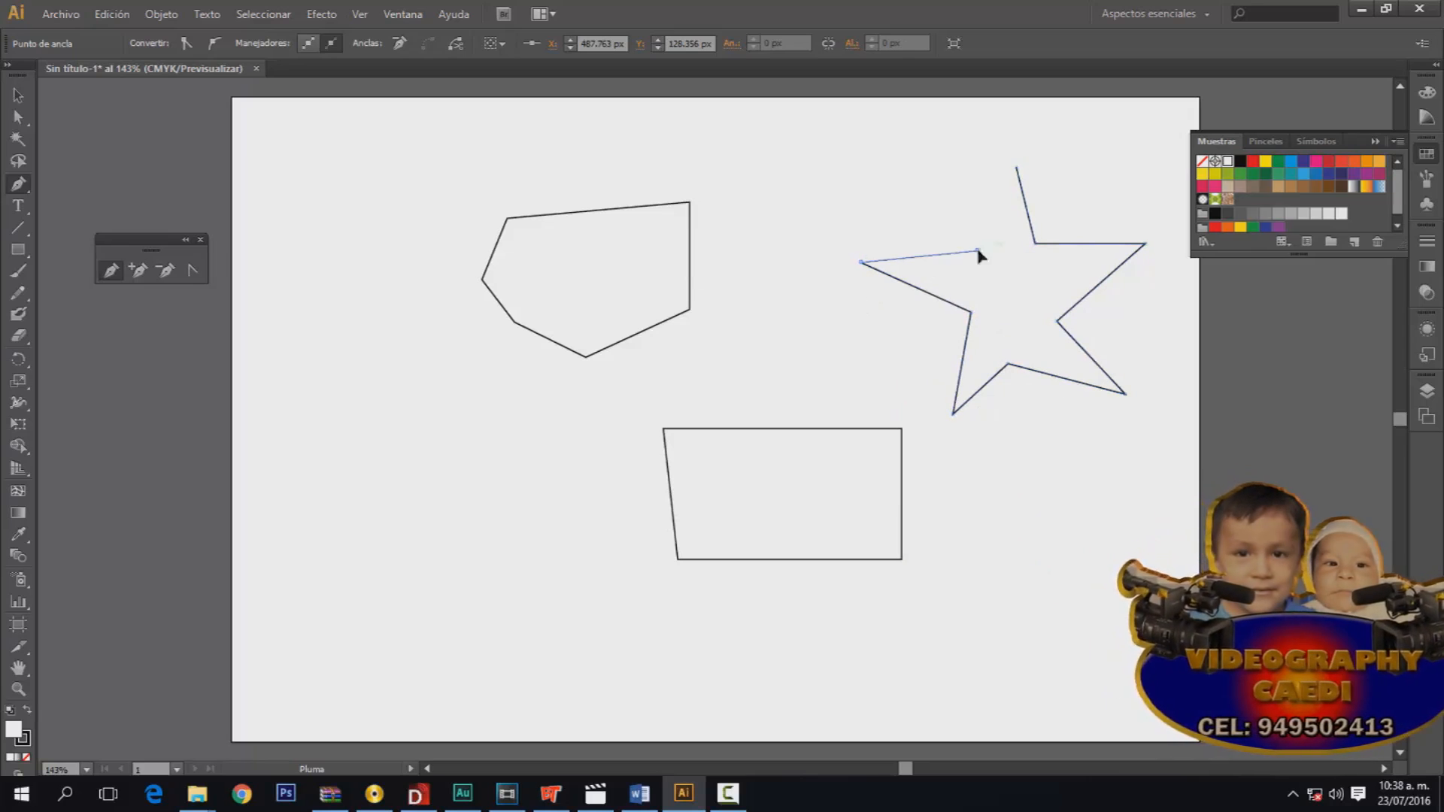
pyautogui.click(1016, 168)
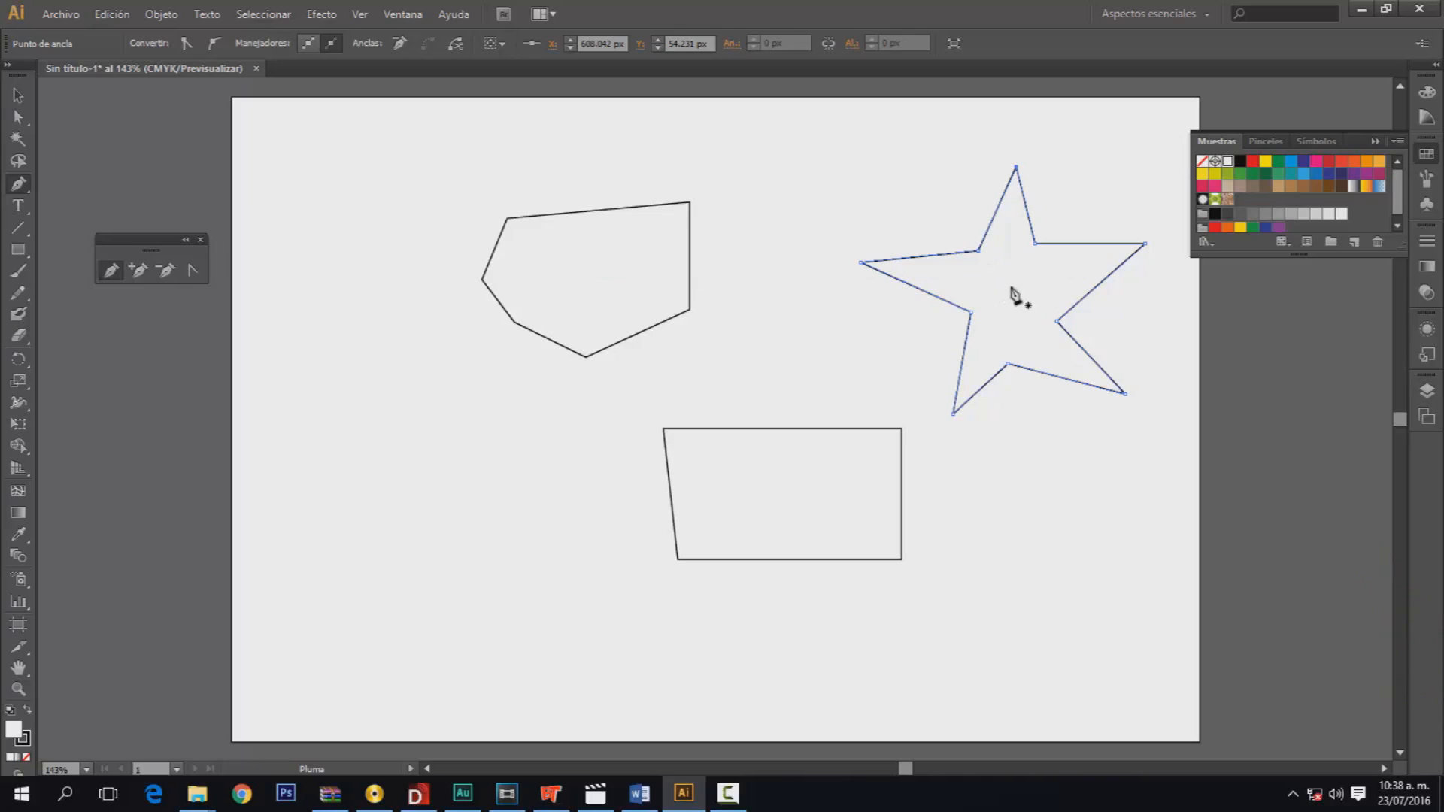
# Step: Delete the star's inner anchor between the top and right tips, and add a new anchor midway along the edge joining those tips
pyautogui.click(1034, 244)
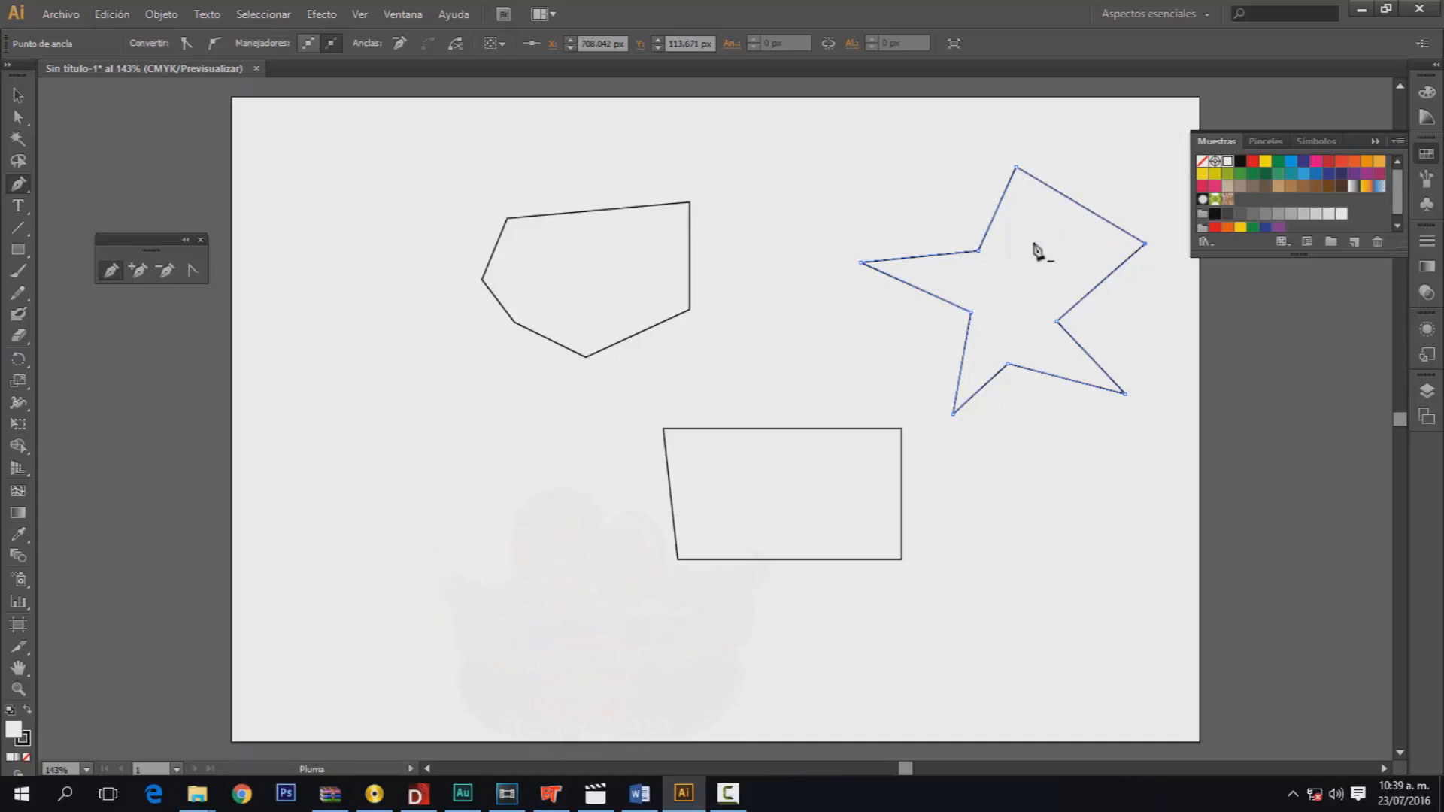
pyautogui.click(1080, 205)
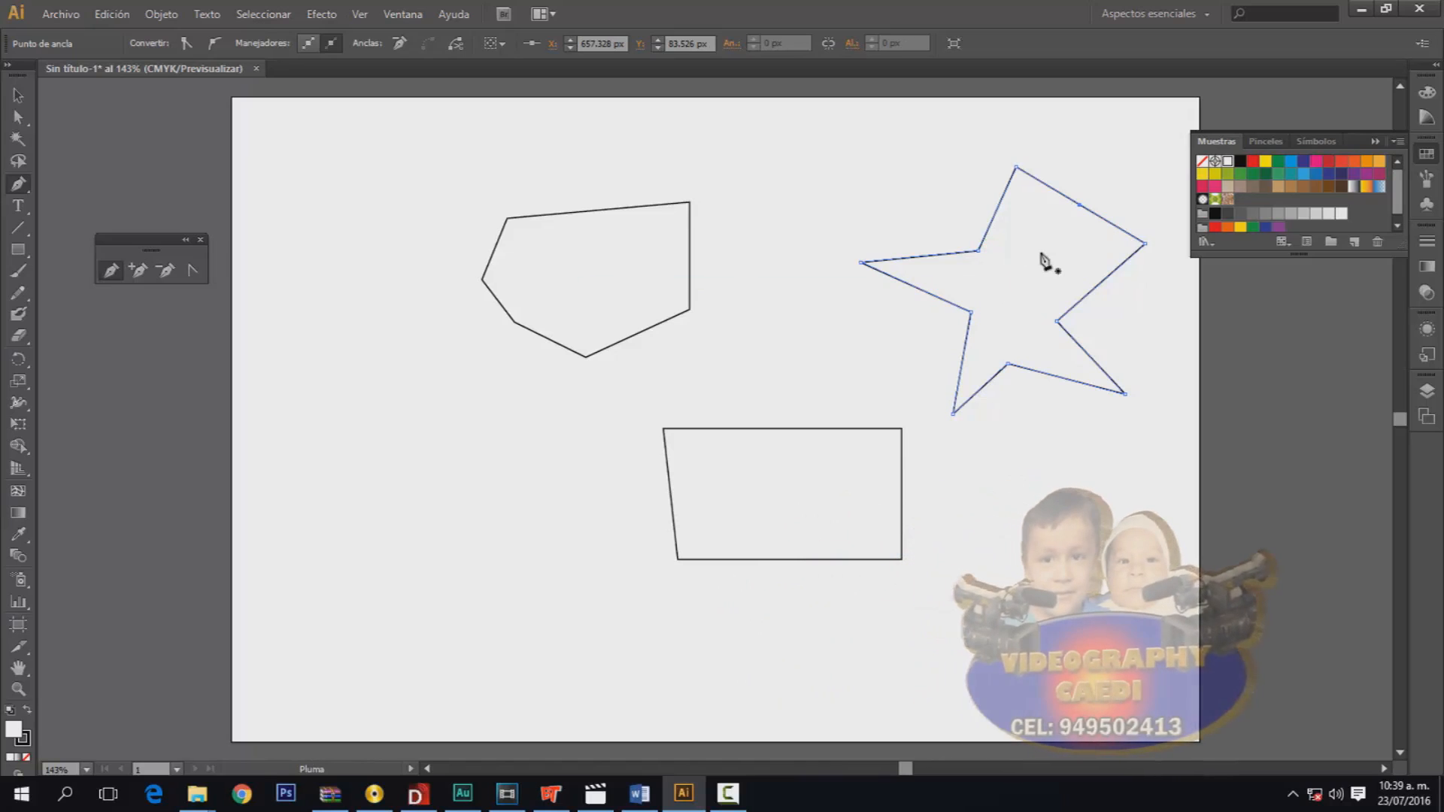
# Step: Move the new anchor inward to about X 626, Y 116 px with Direct Selection and lower the star's right tip slightly
pyautogui.click(17, 116)
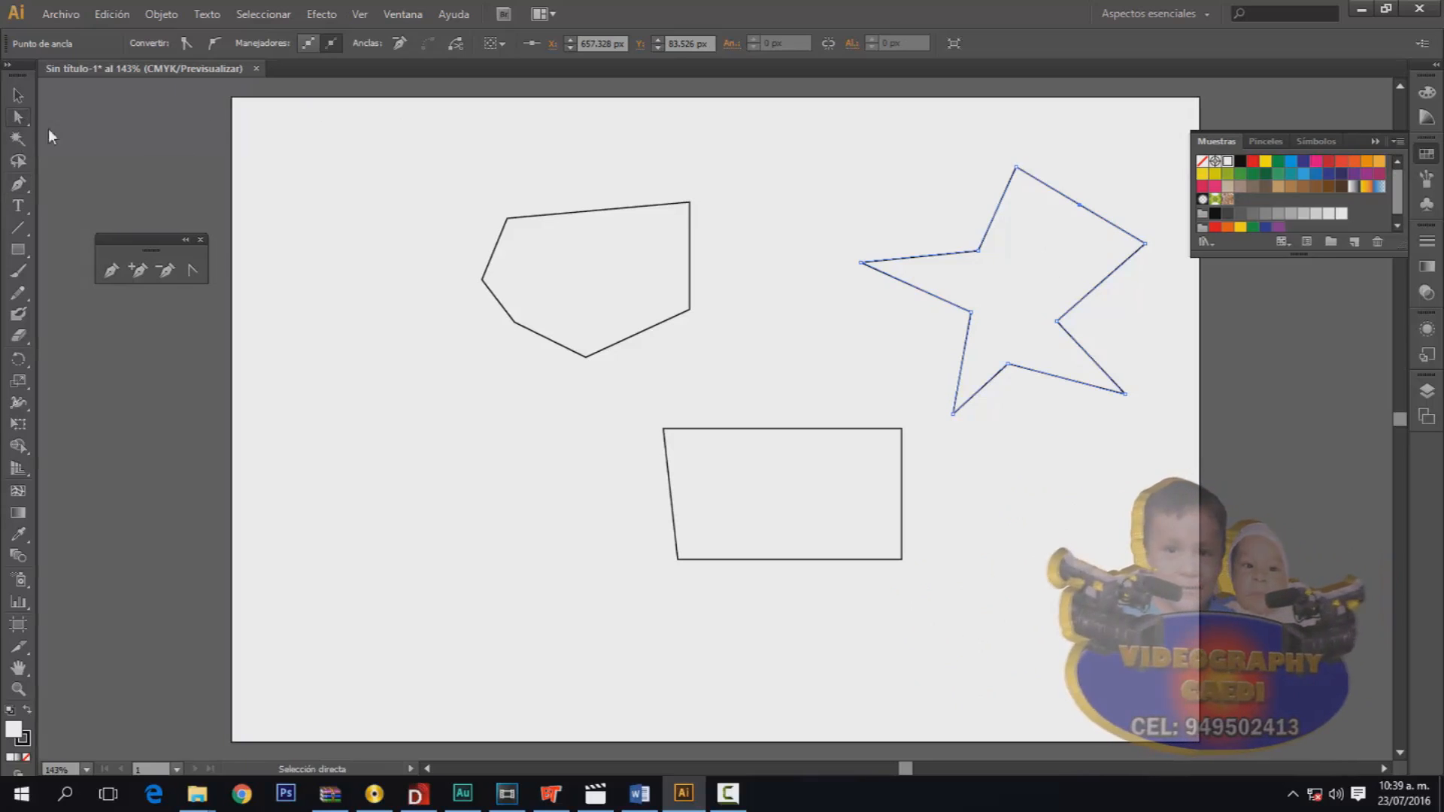
pyautogui.moveTo(1082, 207); pyautogui.dragTo(1027, 275)
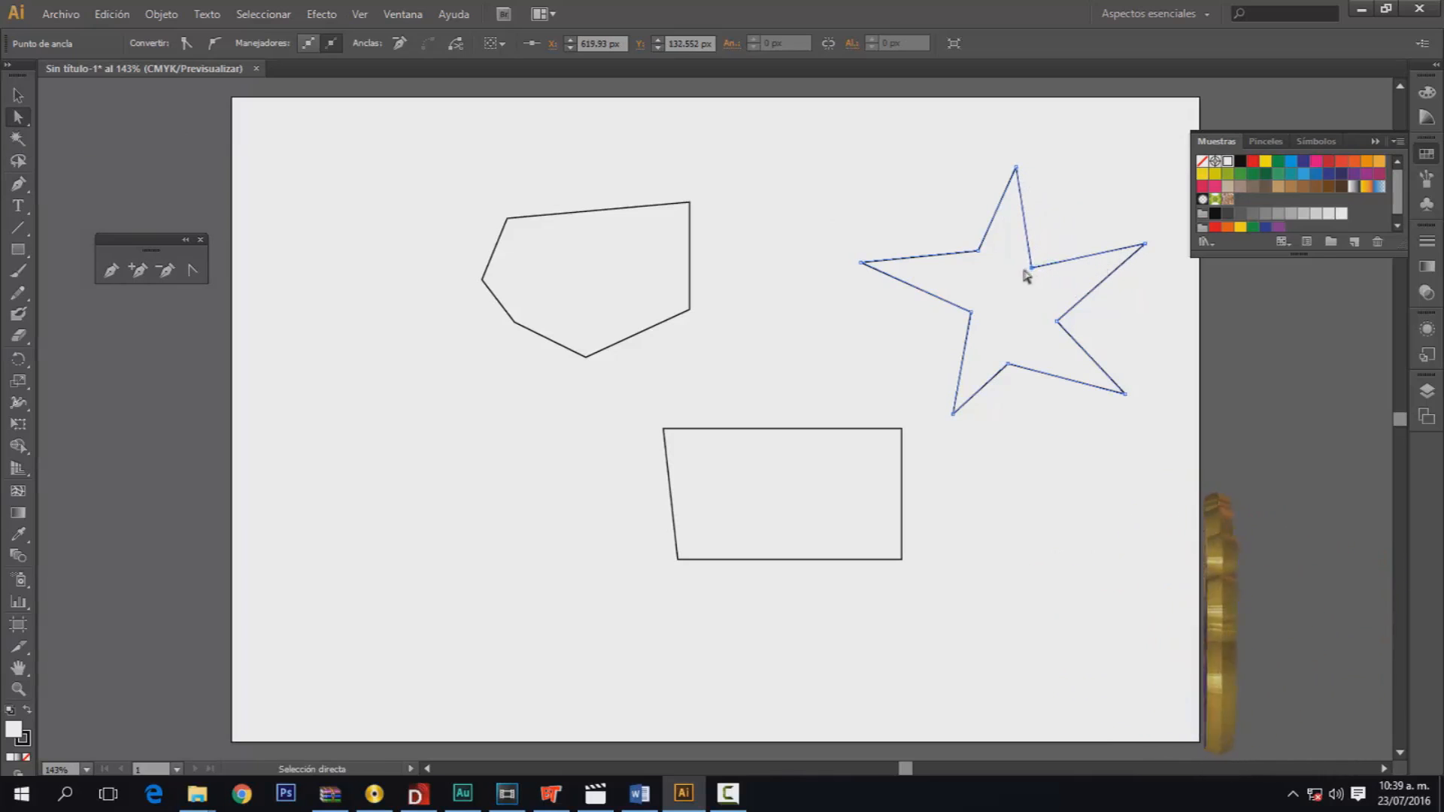
pyautogui.moveTo(1144, 245)
pyautogui.mouseDown()
pyautogui.moveTo(1121, 269)
pyautogui.moveTo(1144, 256)
pyautogui.mouseUp()
pyautogui.click(1031, 266)
pyautogui.moveTo(1039, 272); pyautogui.dragTo(1039, 249)
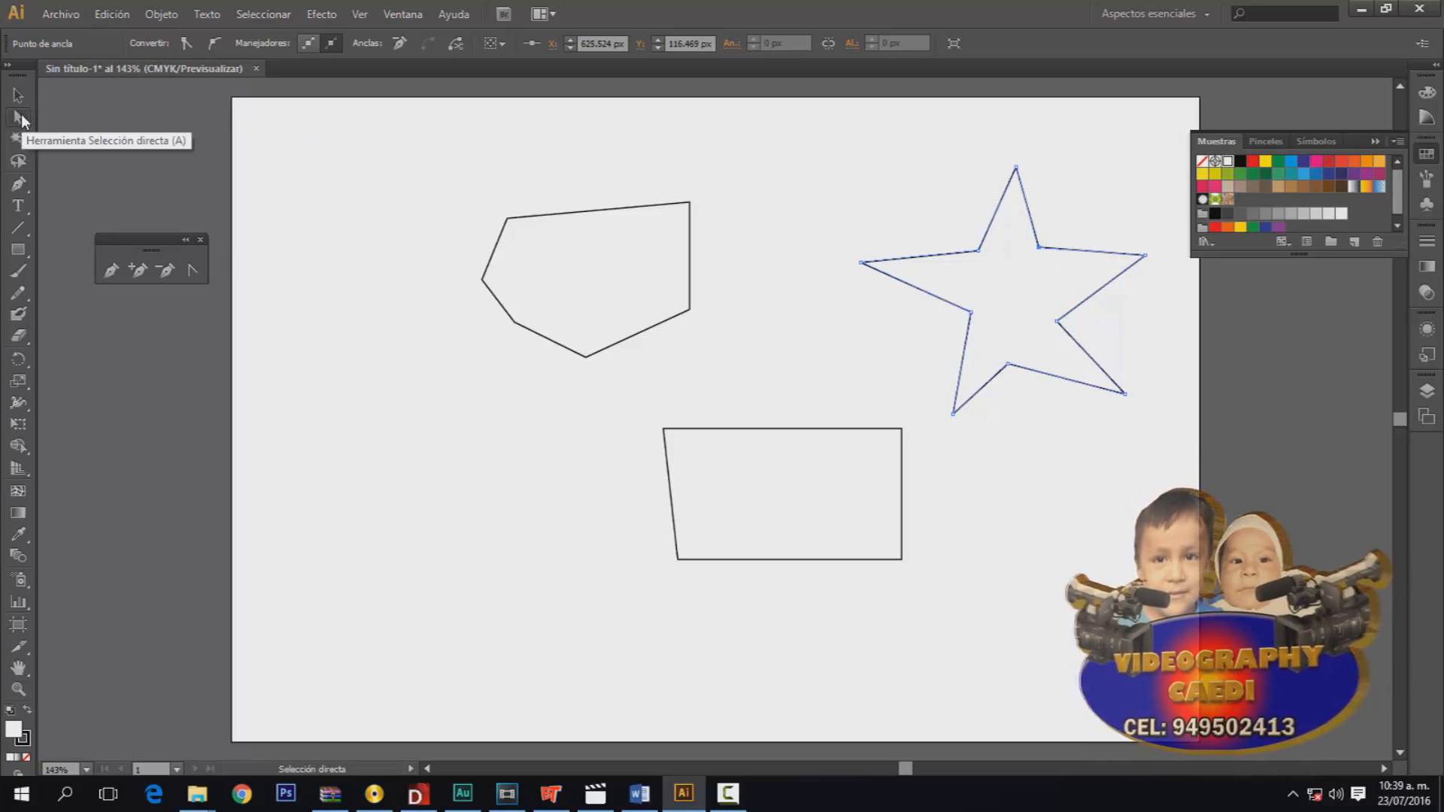
# Step: Lower the star's two upper inner anchors slightly, and raise the right inner one to about Y 165 px and the bottom one to about Y 184 px
pyautogui.moveTo(980, 260); pyautogui.dragTo(1047, 263)
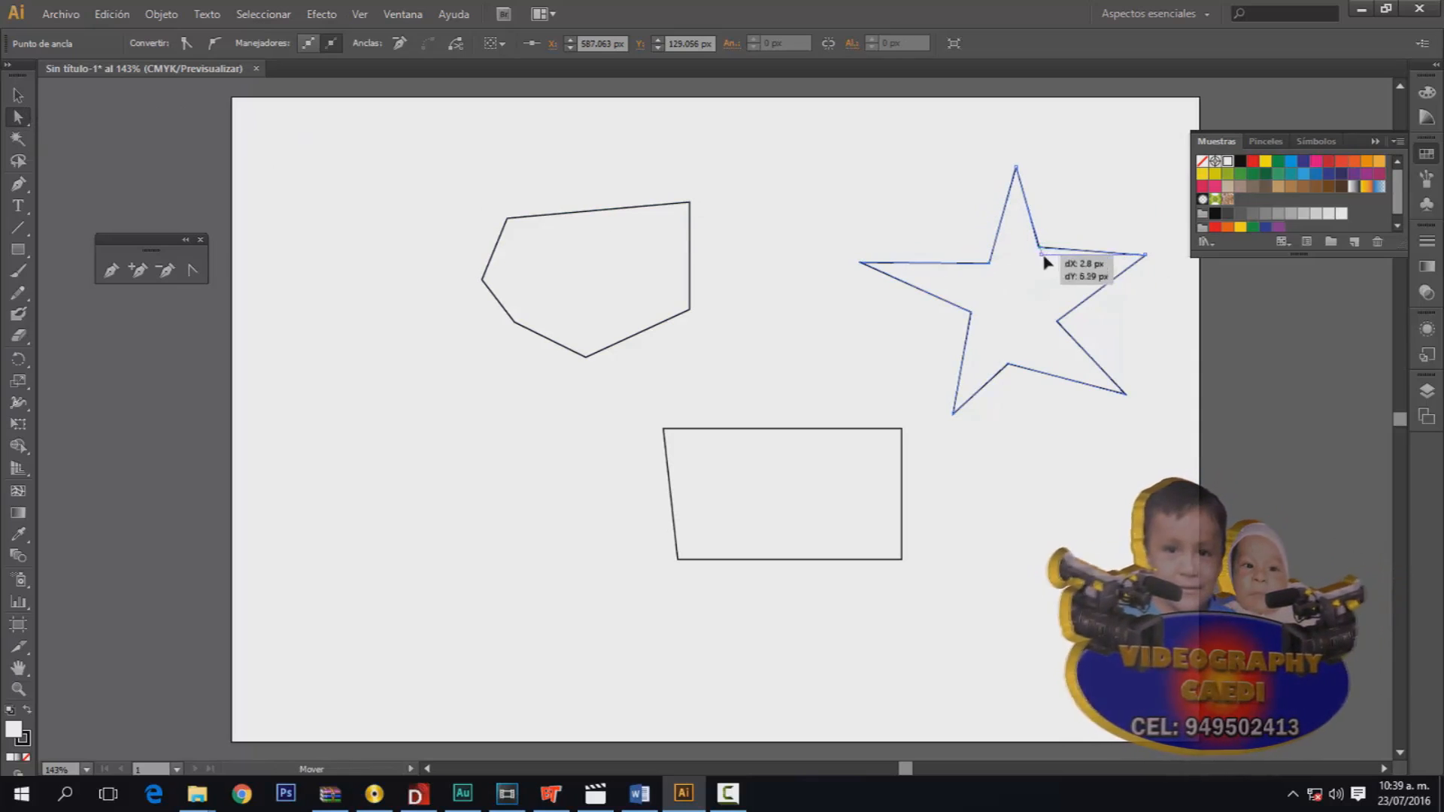
pyautogui.moveTo(1061, 325); pyautogui.dragTo(1060, 310)
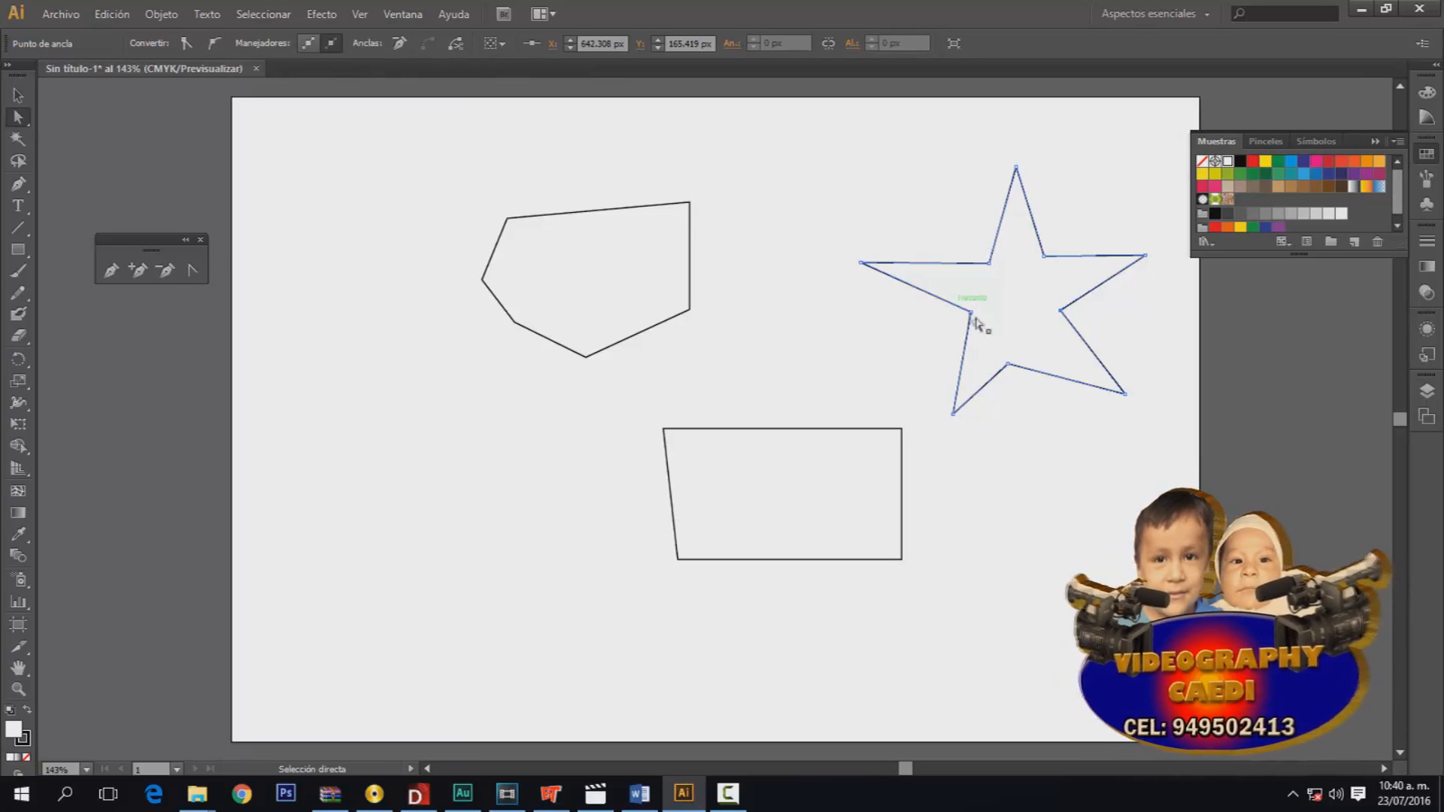
pyautogui.moveTo(1009, 366); pyautogui.dragTo(1021, 335)
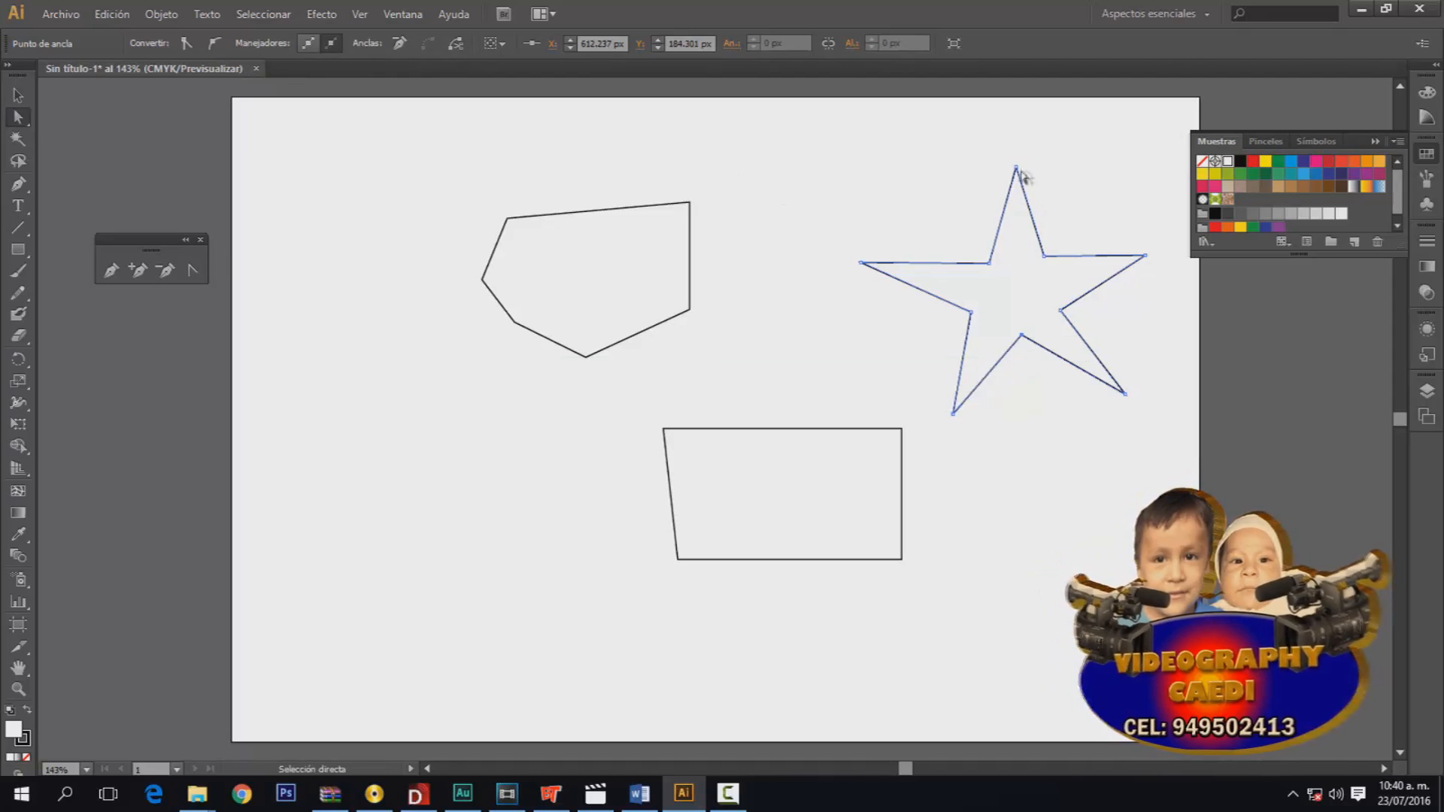
# Step: Convert the anchor at the star's top tip to a smooth point
pyautogui.click(1016, 170)
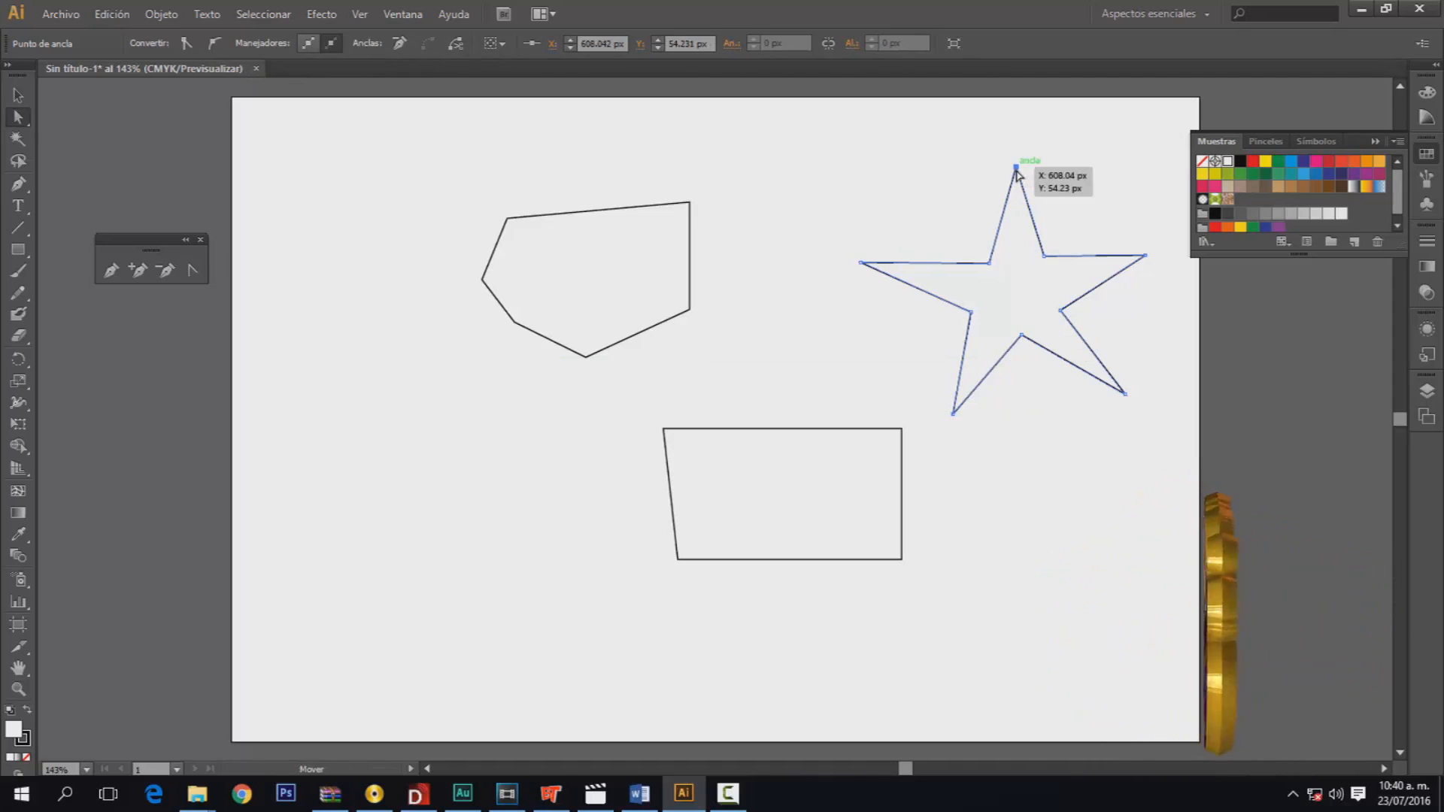
pyautogui.click(216, 43)
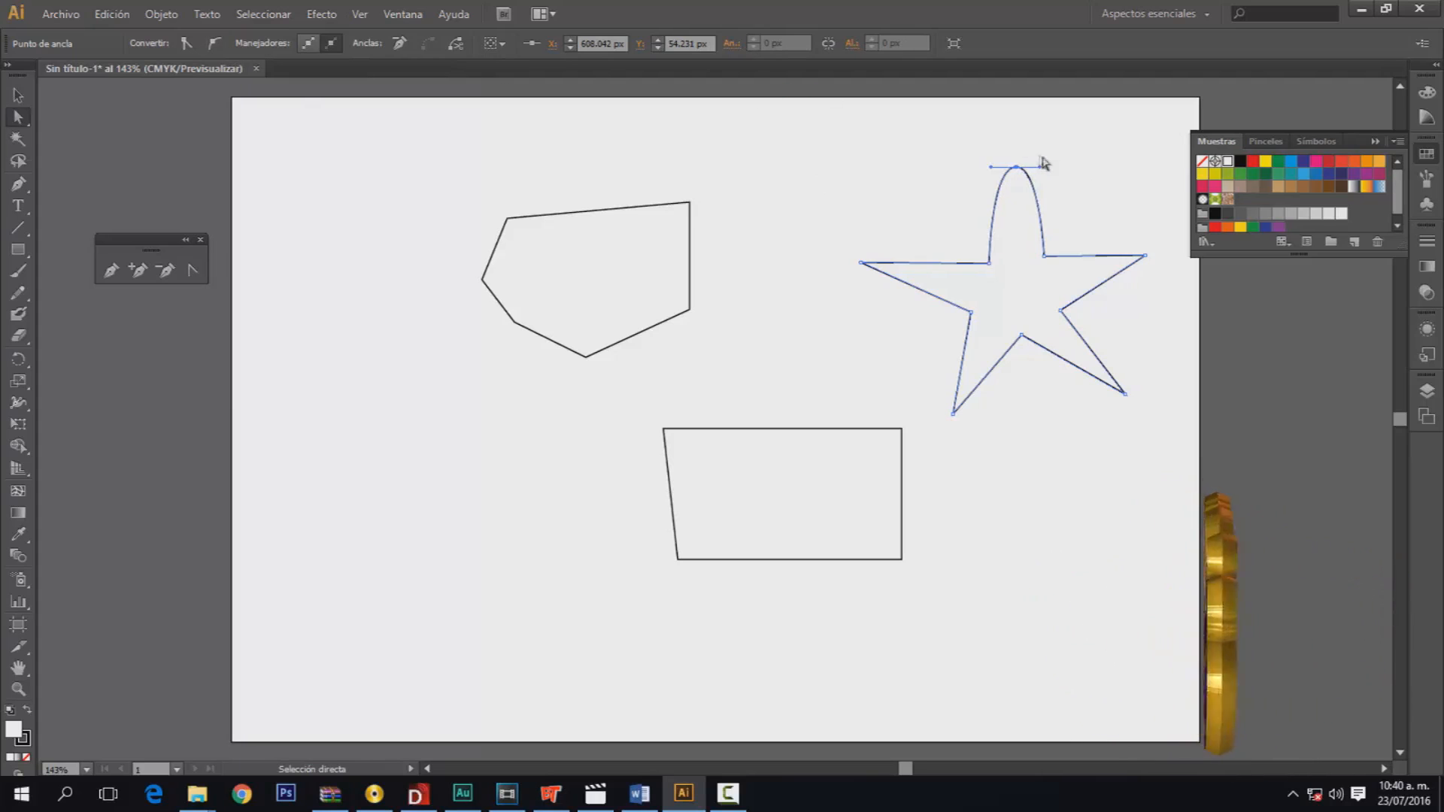
# Step: Lengthen both direction handles of the star's top anchor horizontally to shape that tip into a wide rounded petal
pyautogui.moveTo(1041, 169); pyautogui.dragTo(1093, 167)
pyautogui.moveTo(991, 171); pyautogui.dragTo(933, 176)
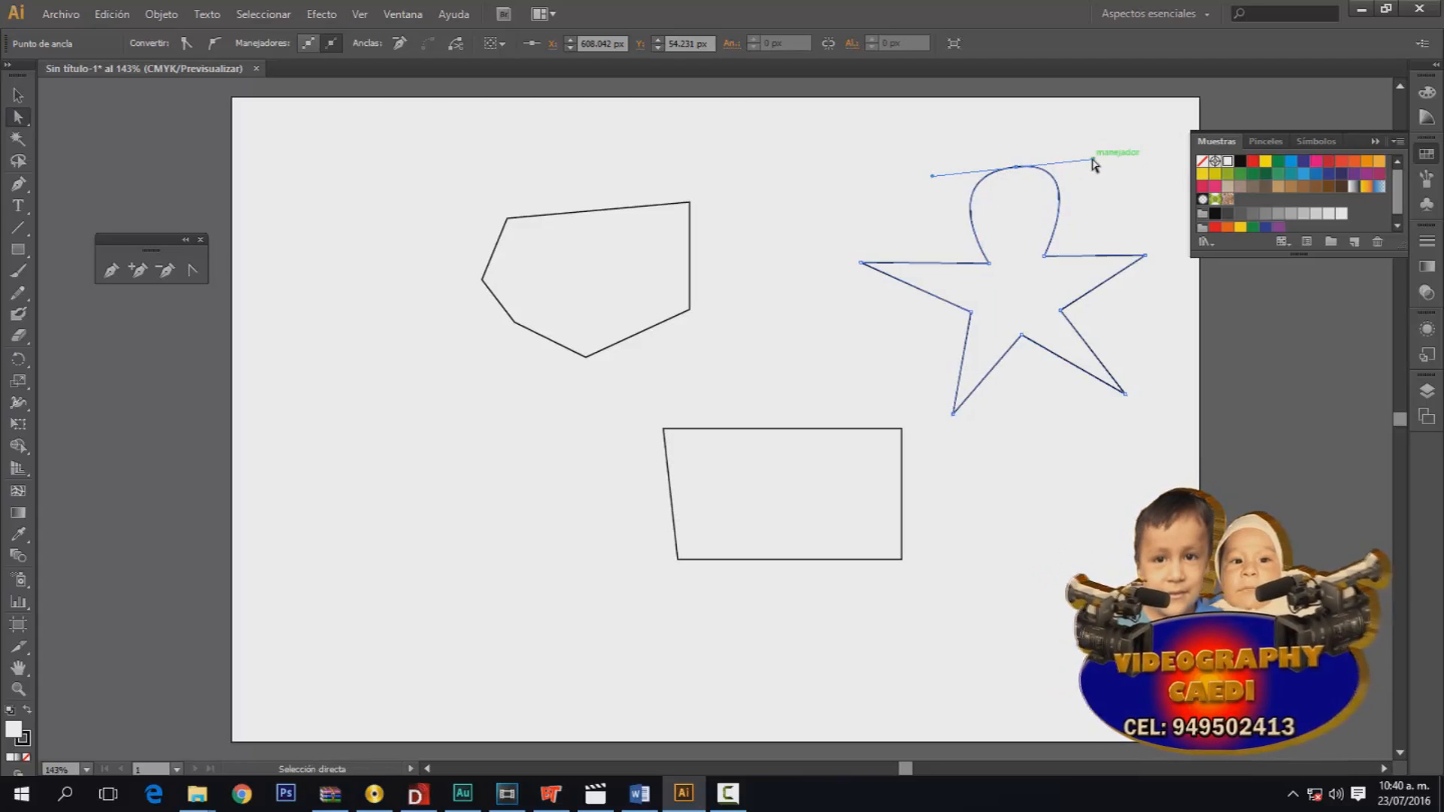
pyautogui.moveTo(1094, 165)
pyautogui.mouseDown()
pyautogui.moveTo(1098, 183)
pyautogui.moveTo(1115, 166)
pyautogui.mouseUp()
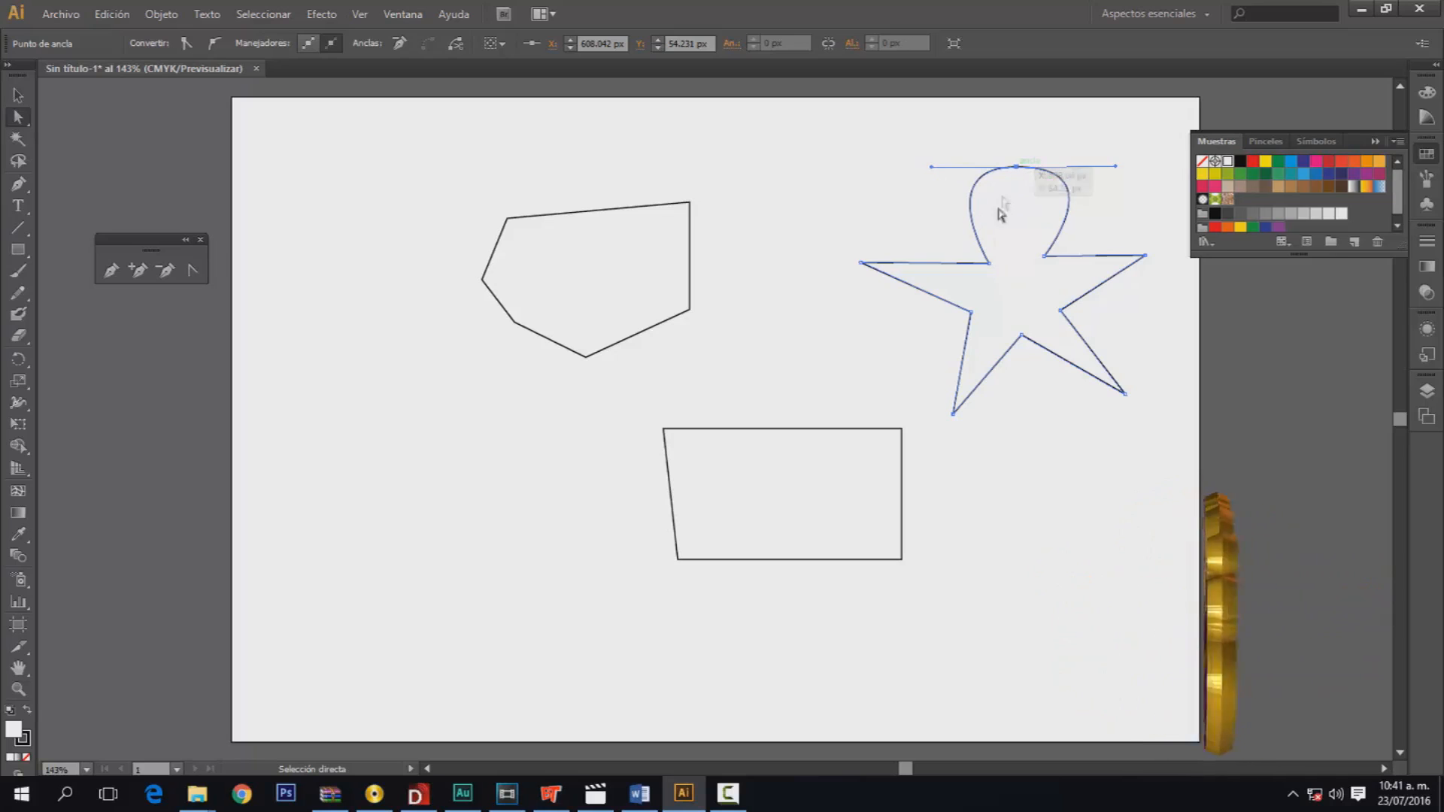
pyautogui.click(1021, 335)
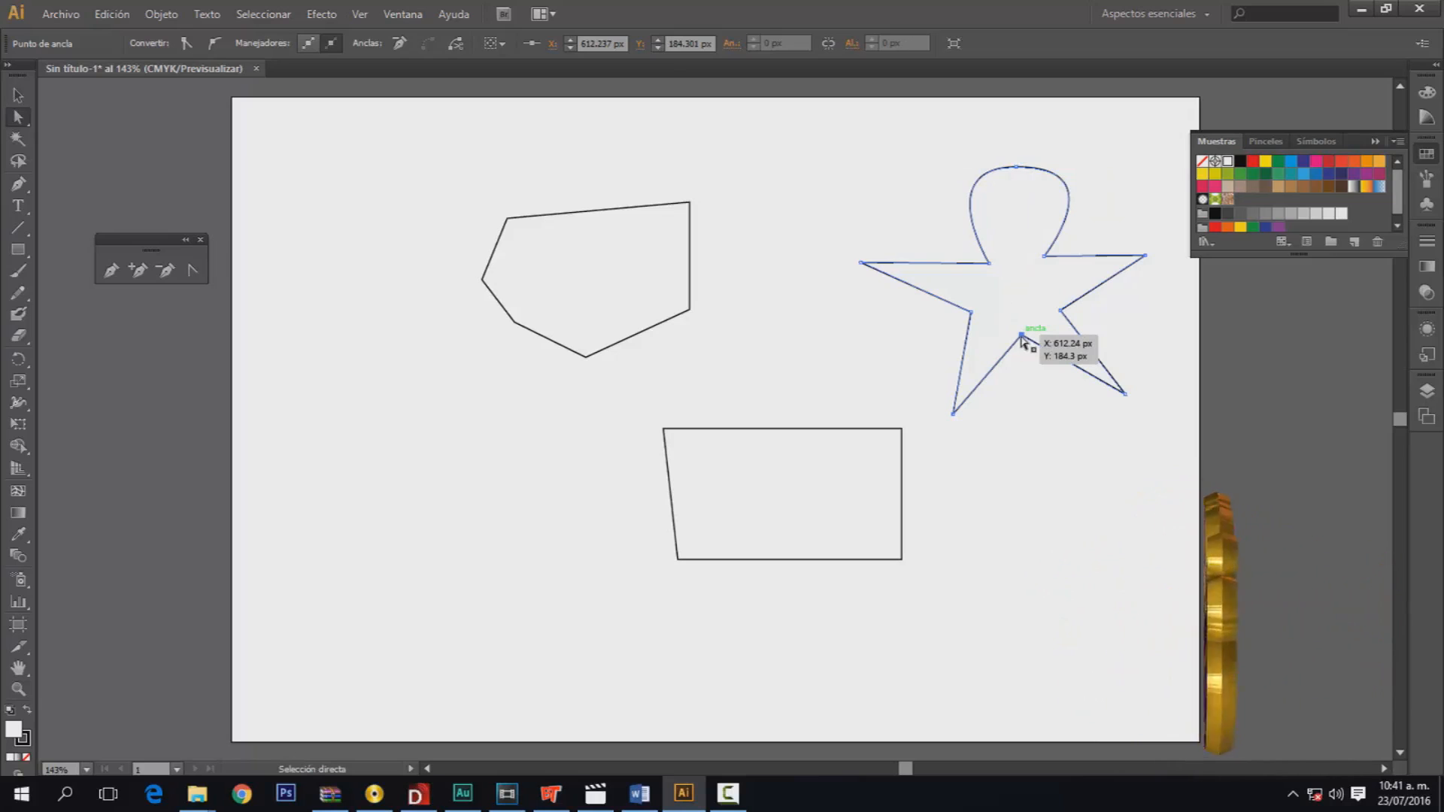
pyautogui.click(1017, 167)
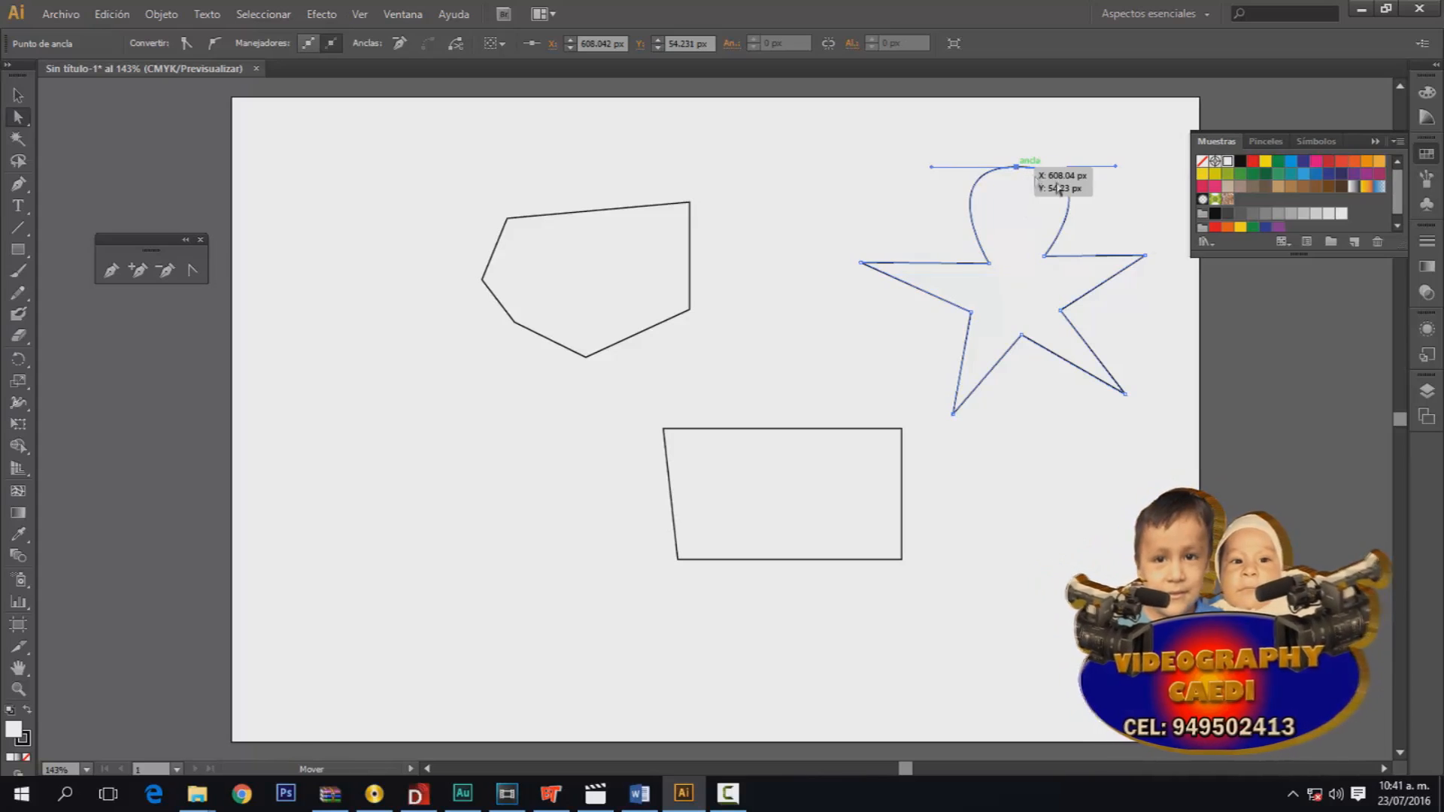
# Step: Convert the star's right tip to a smooth point and lengthen both handles to form a rounded petal
pyautogui.click(1145, 257)
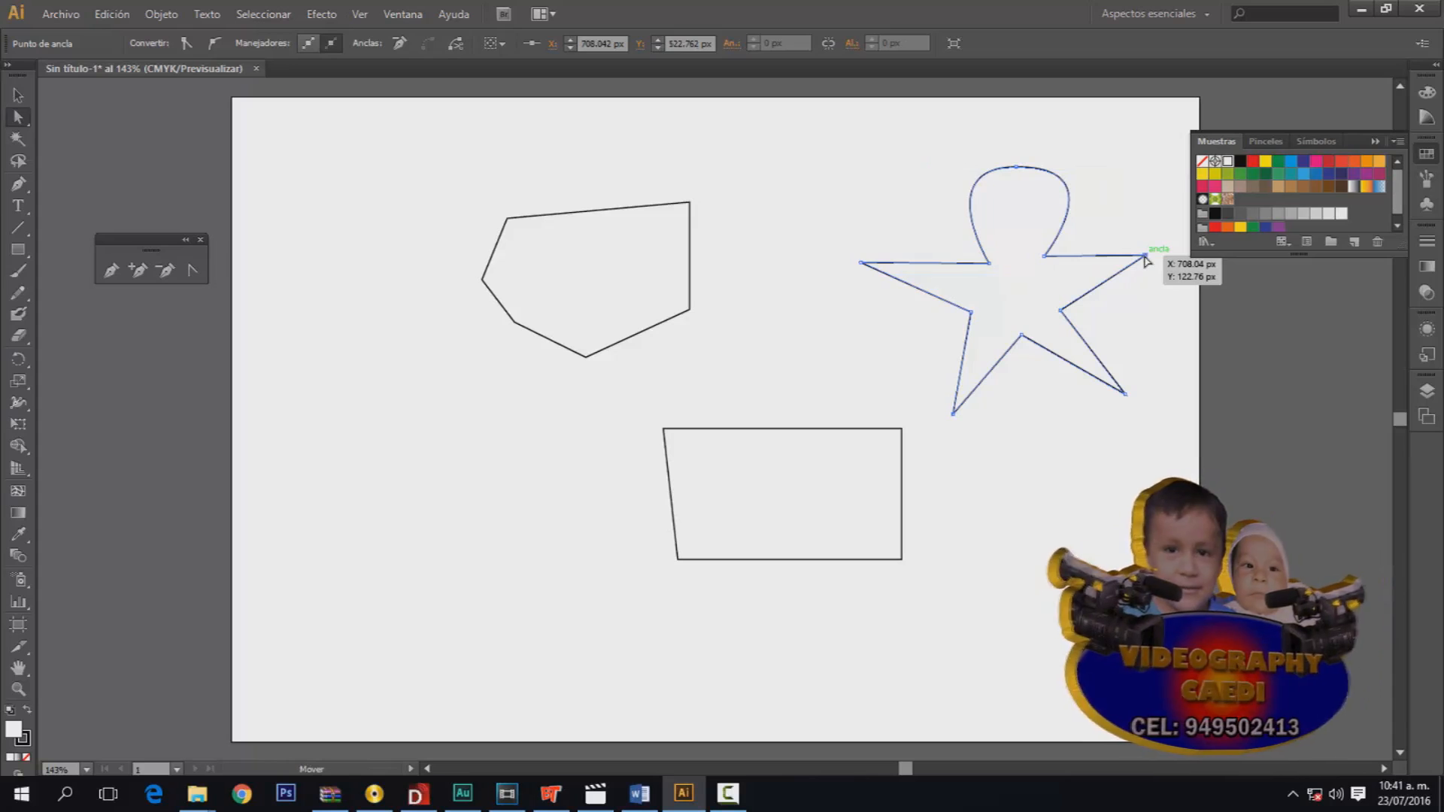
pyautogui.click(216, 43)
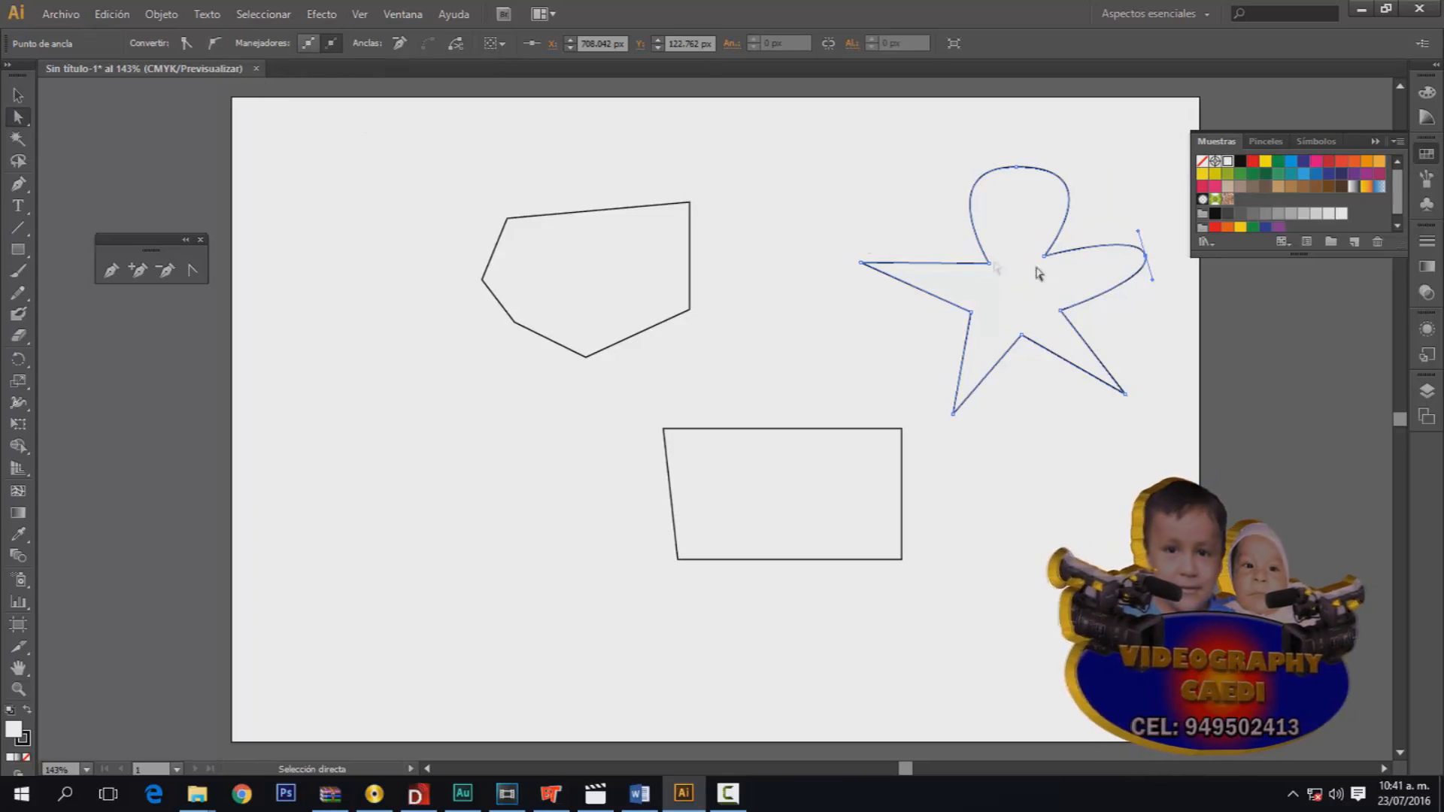
pyautogui.moveTo(1154, 286); pyautogui.dragTo(1155, 329)
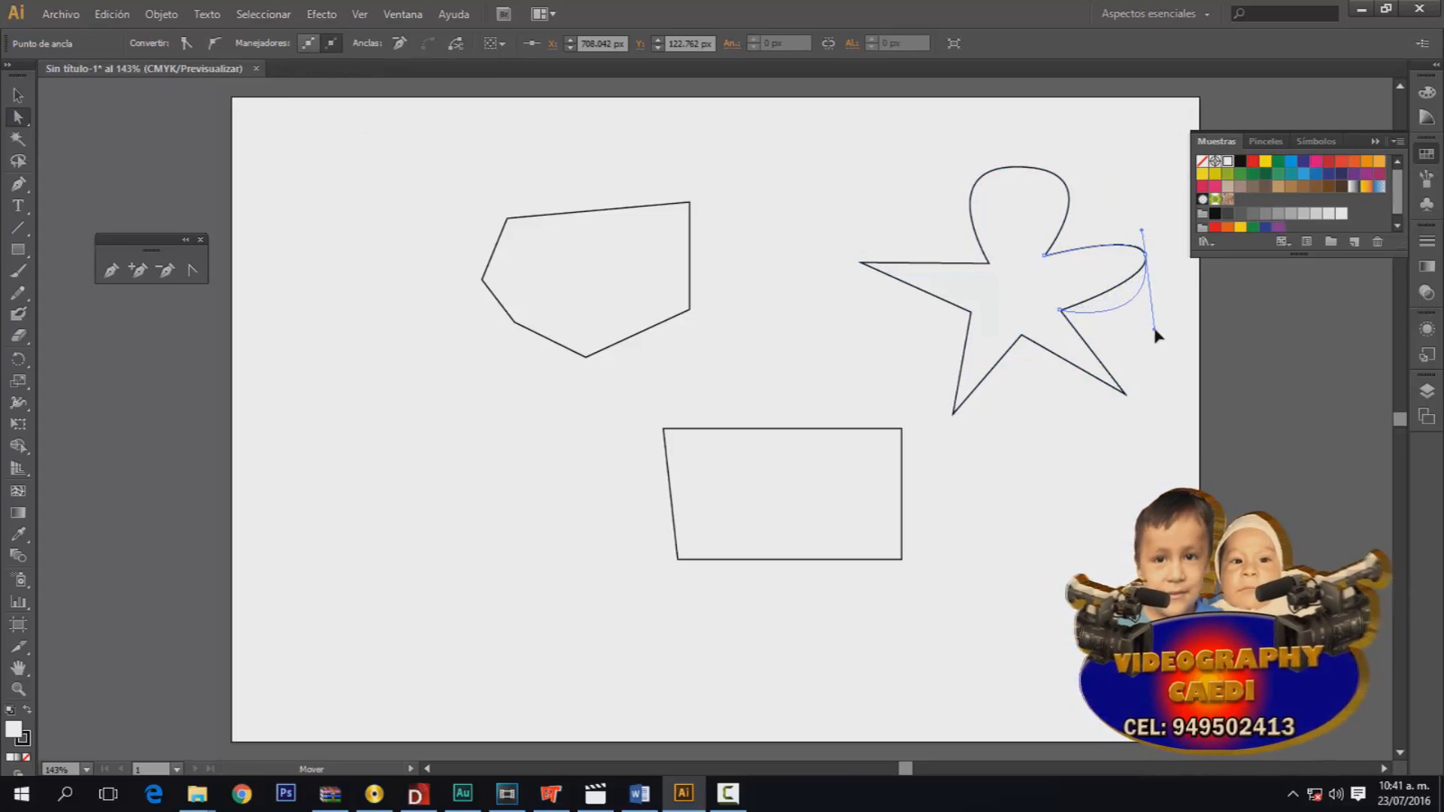
pyautogui.moveTo(1142, 231); pyautogui.dragTo(1136, 209)
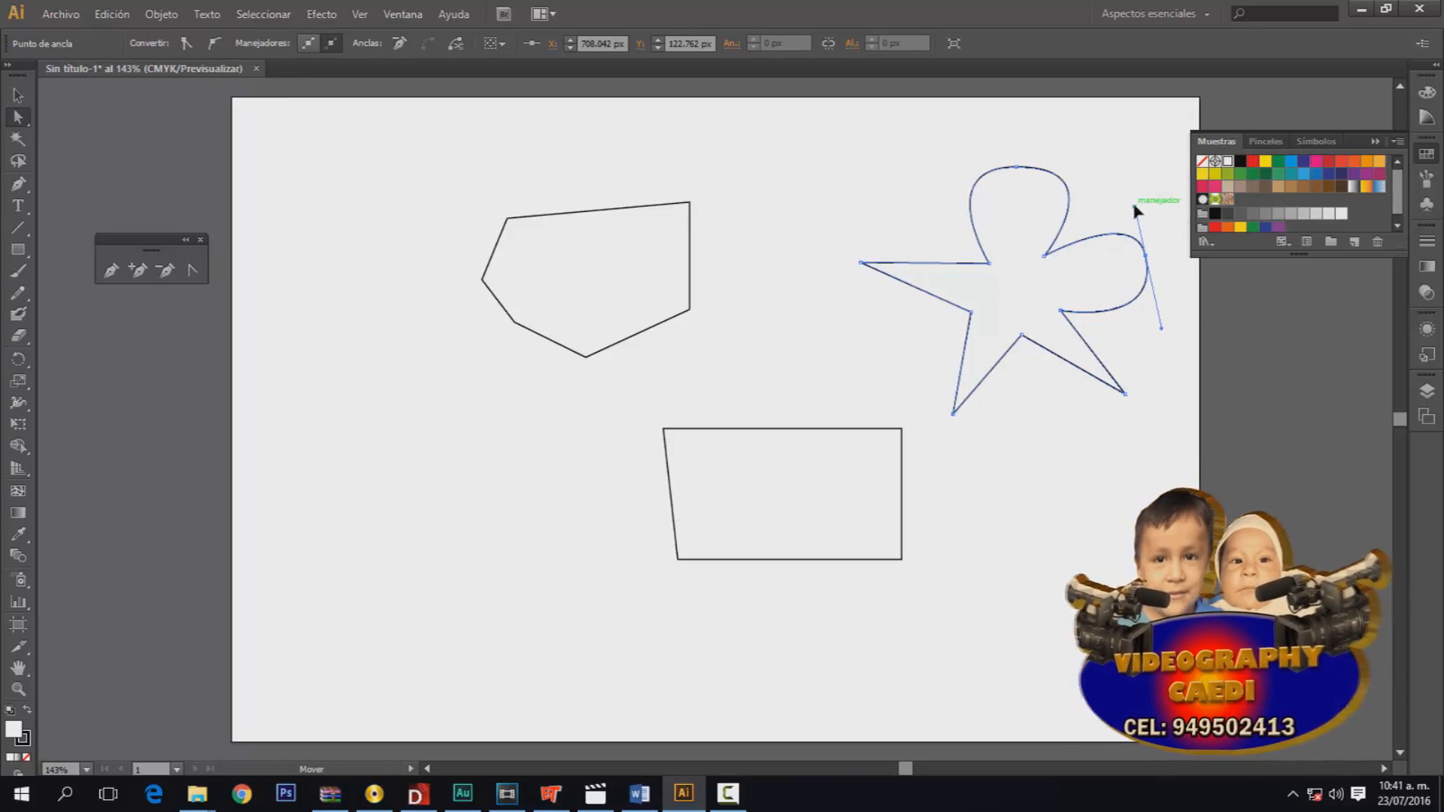
# Step: Convert the star's two lower tips to smooth points and extend their handles to form rounded petals
pyautogui.click(1126, 395)
pyautogui.click(213, 44)
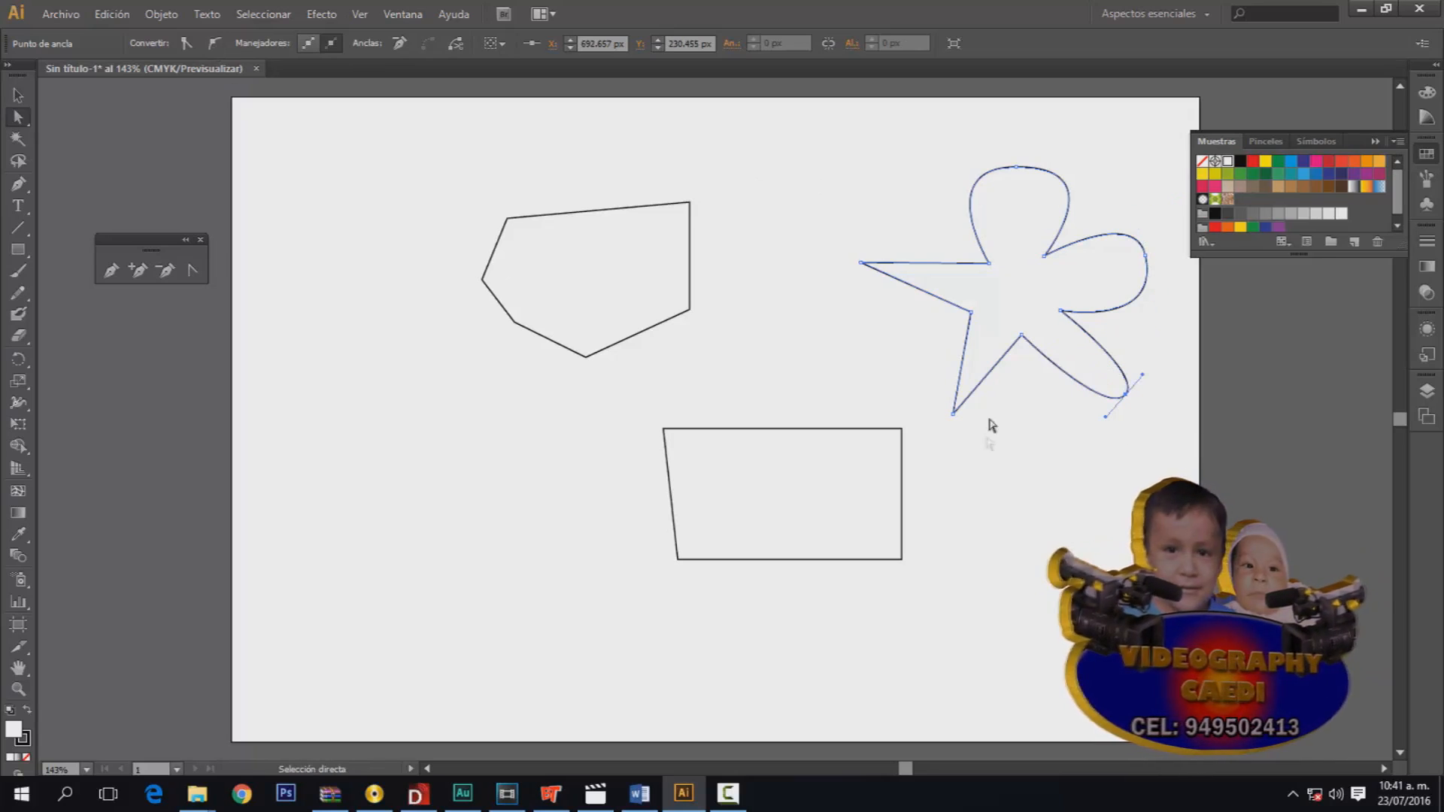
pyautogui.moveTo(1141, 378); pyautogui.dragTo(1162, 341)
pyautogui.moveTo(1110, 420); pyautogui.dragTo(1081, 436)
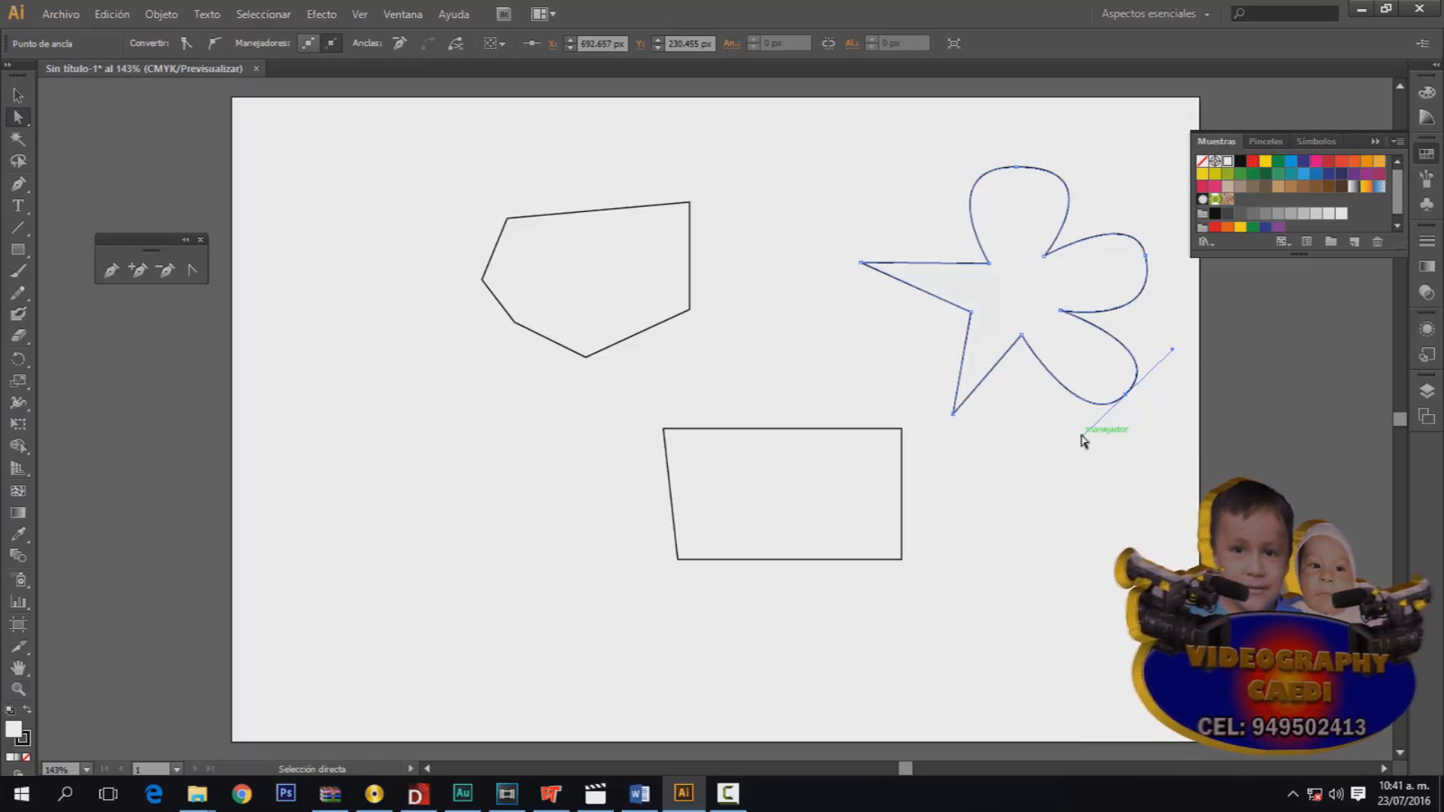
pyautogui.moveTo(952, 414); pyautogui.dragTo(900, 396)
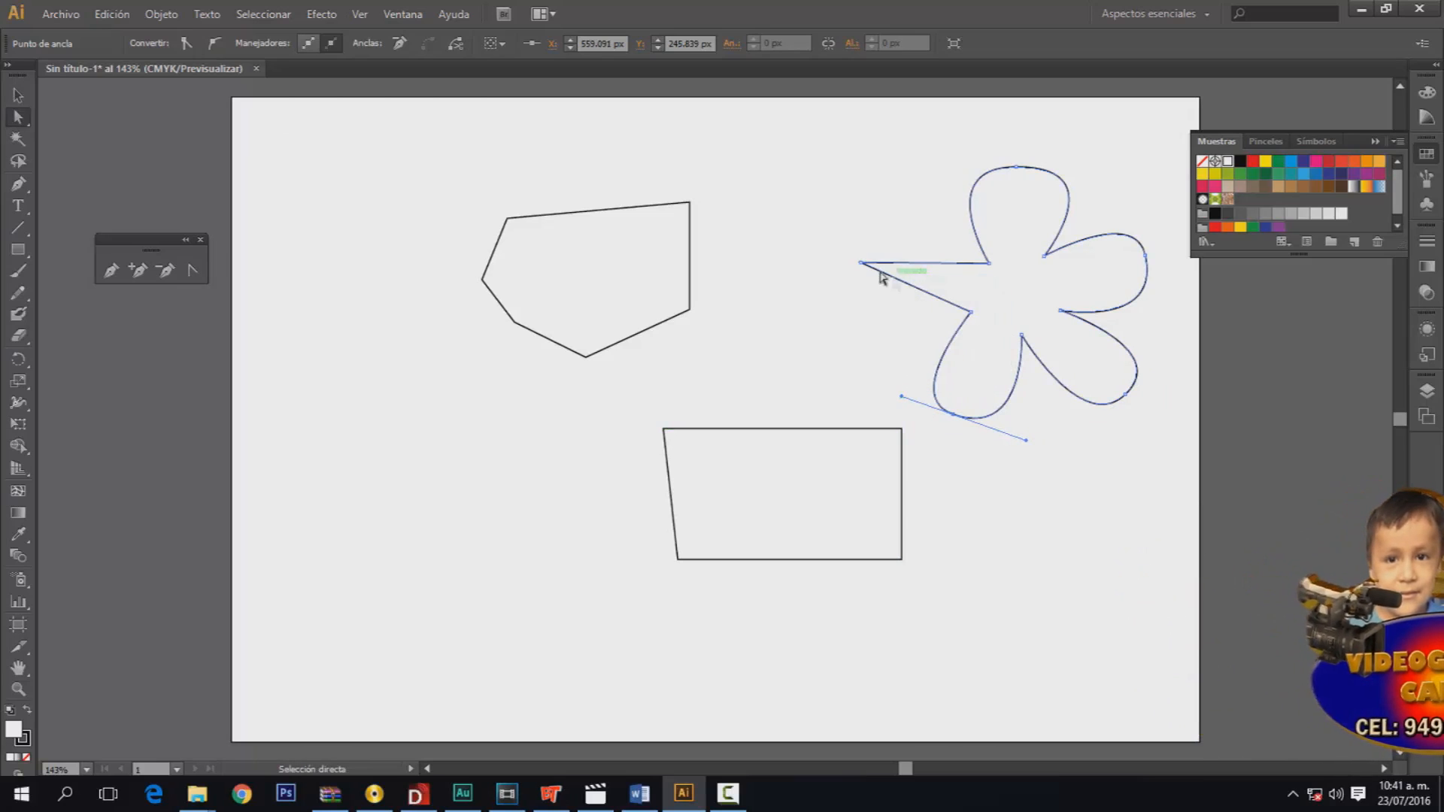
# Step: Convert the star's left tip to a smooth point and extend its upper and lower handles into a petal
pyautogui.click(862, 263)
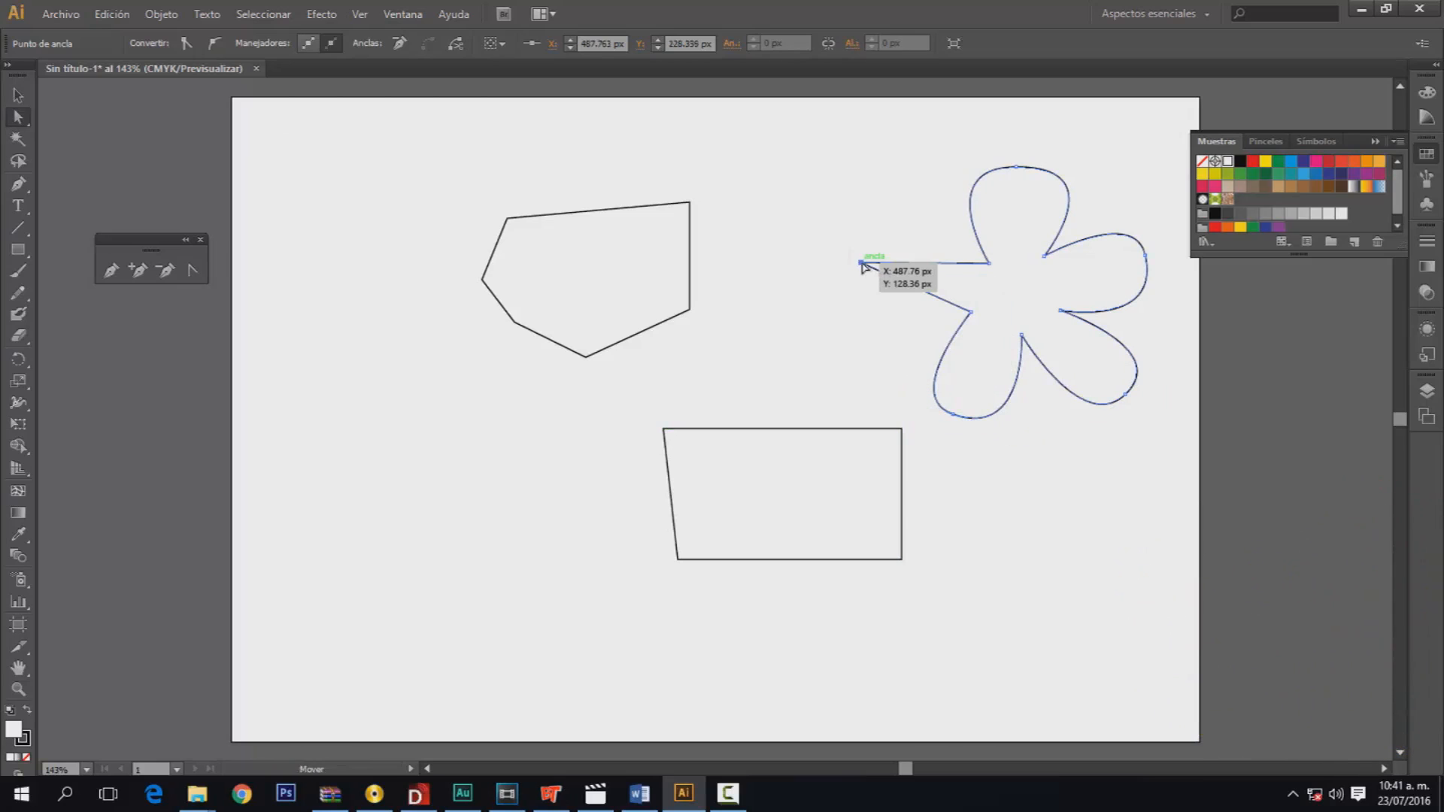
pyautogui.click(214, 43)
pyautogui.moveTo(871, 234); pyautogui.dragTo(882, 198)
pyautogui.moveTo(851, 290); pyautogui.dragTo(851, 331)
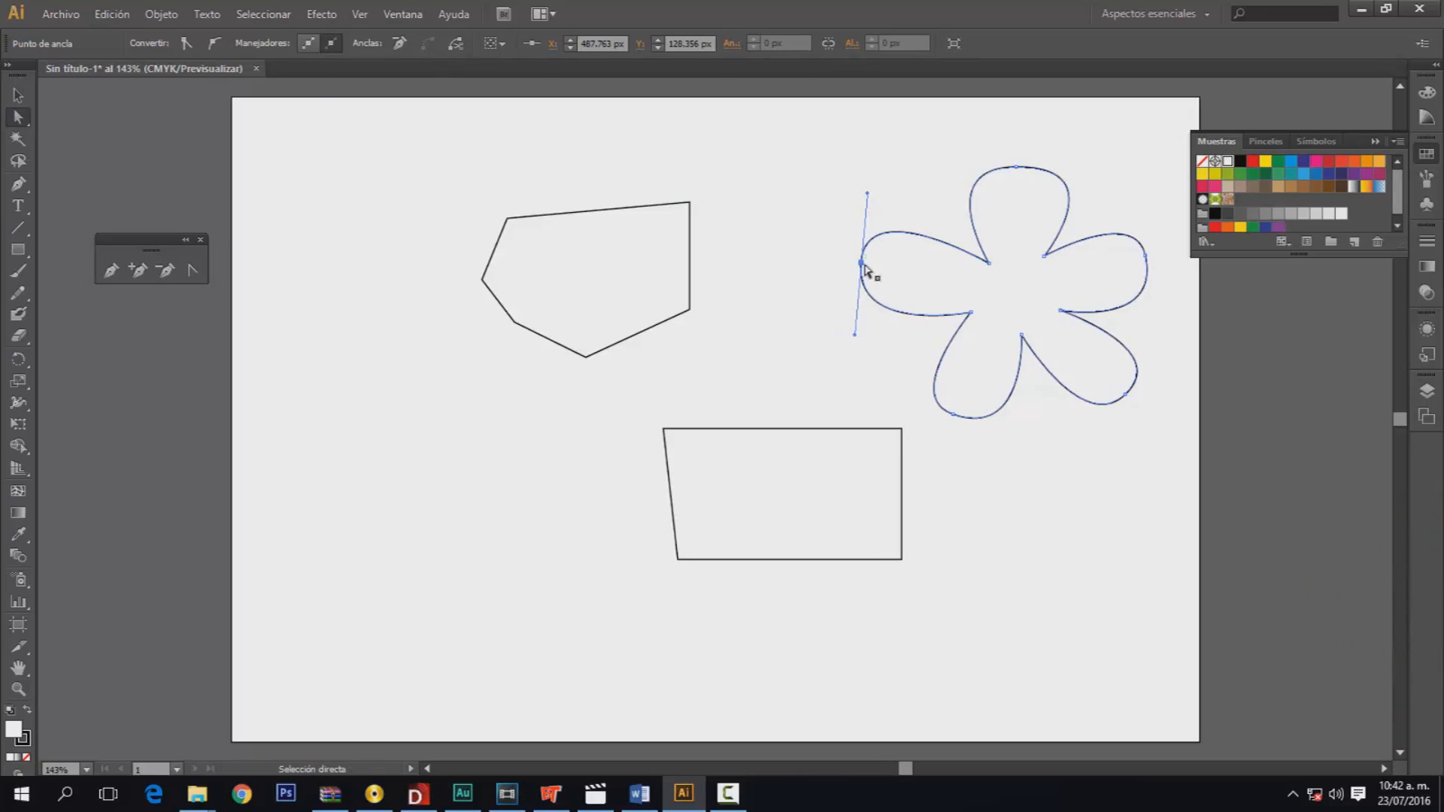
# Step: Convert the tip anchor of the left petal back to a corner point
pyautogui.moveTo(862, 265); pyautogui.dragTo(863, 266)
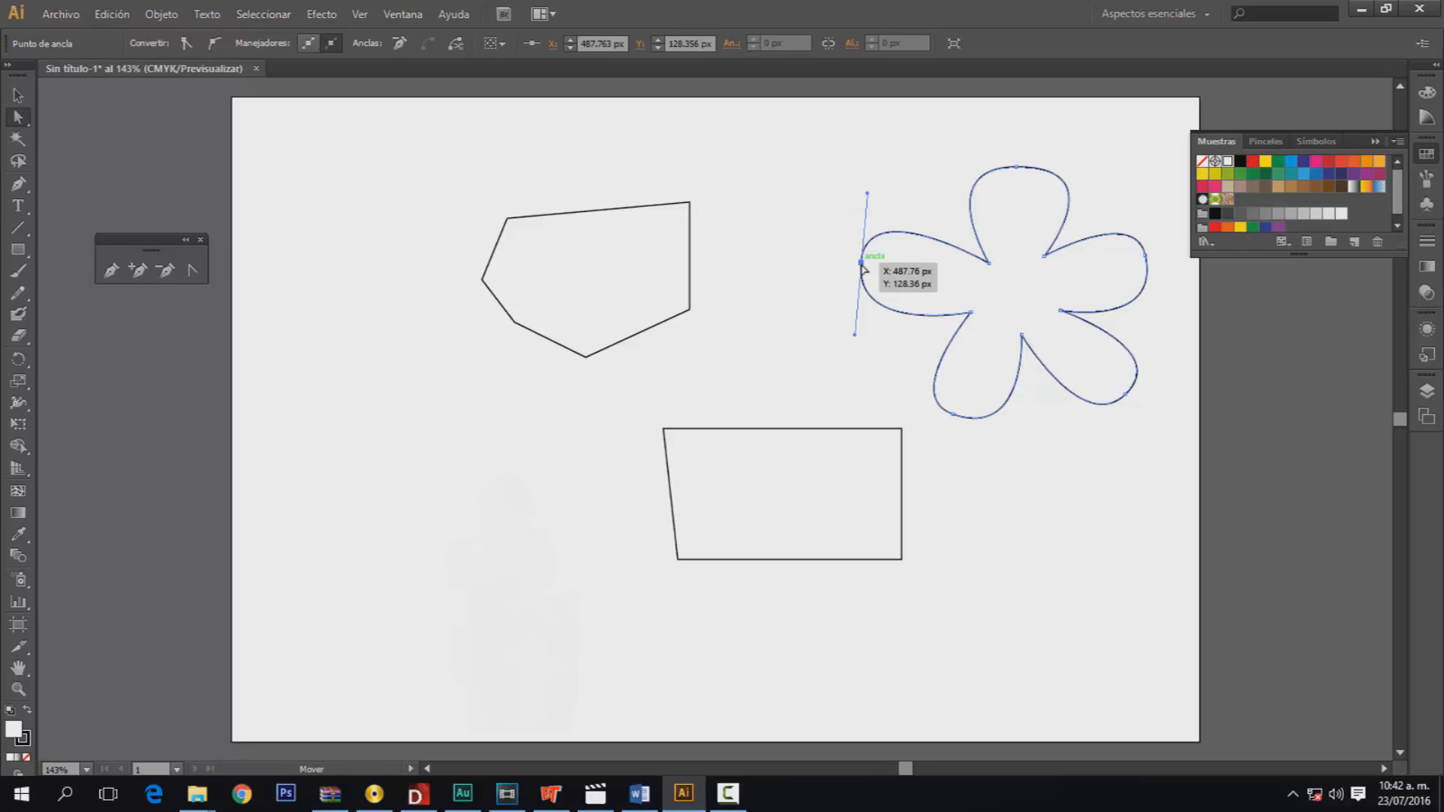
pyautogui.moveTo(862, 266); pyautogui.dragTo(861, 265)
pyautogui.click(184, 46)
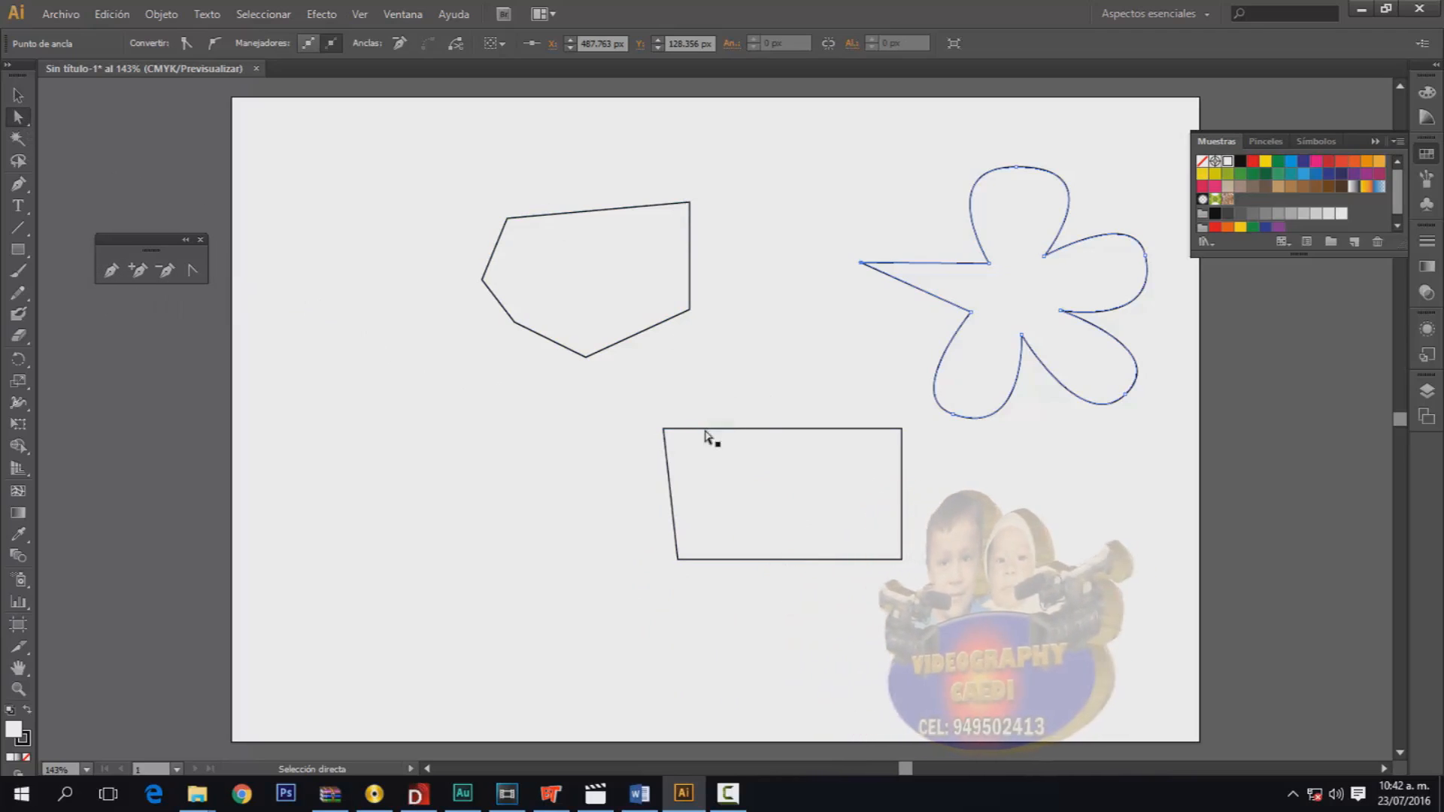
# Step: Add an anchor point midway along the top edge of the four-sided shape, and delete it again
pyautogui.click(665, 431)
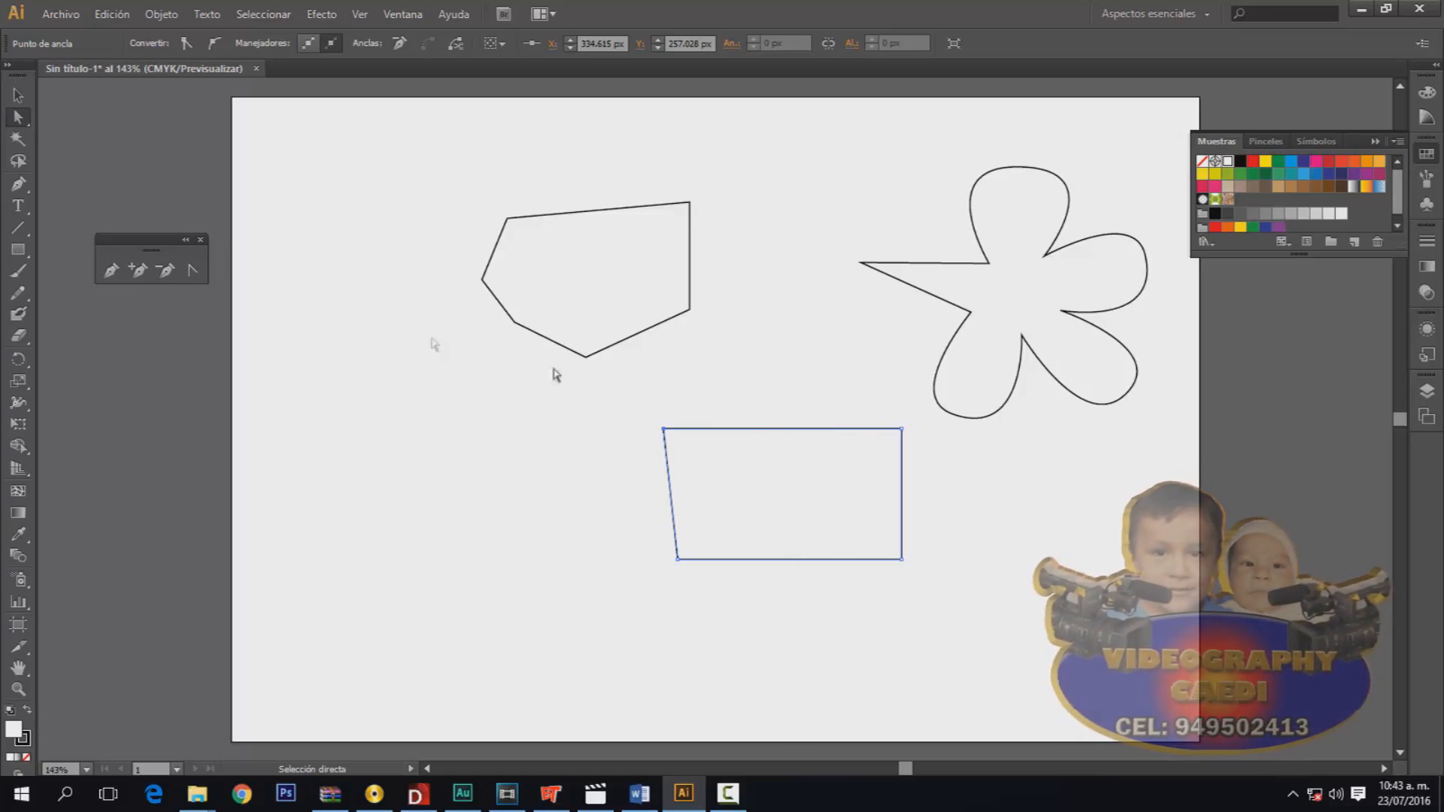
pyautogui.click(139, 267)
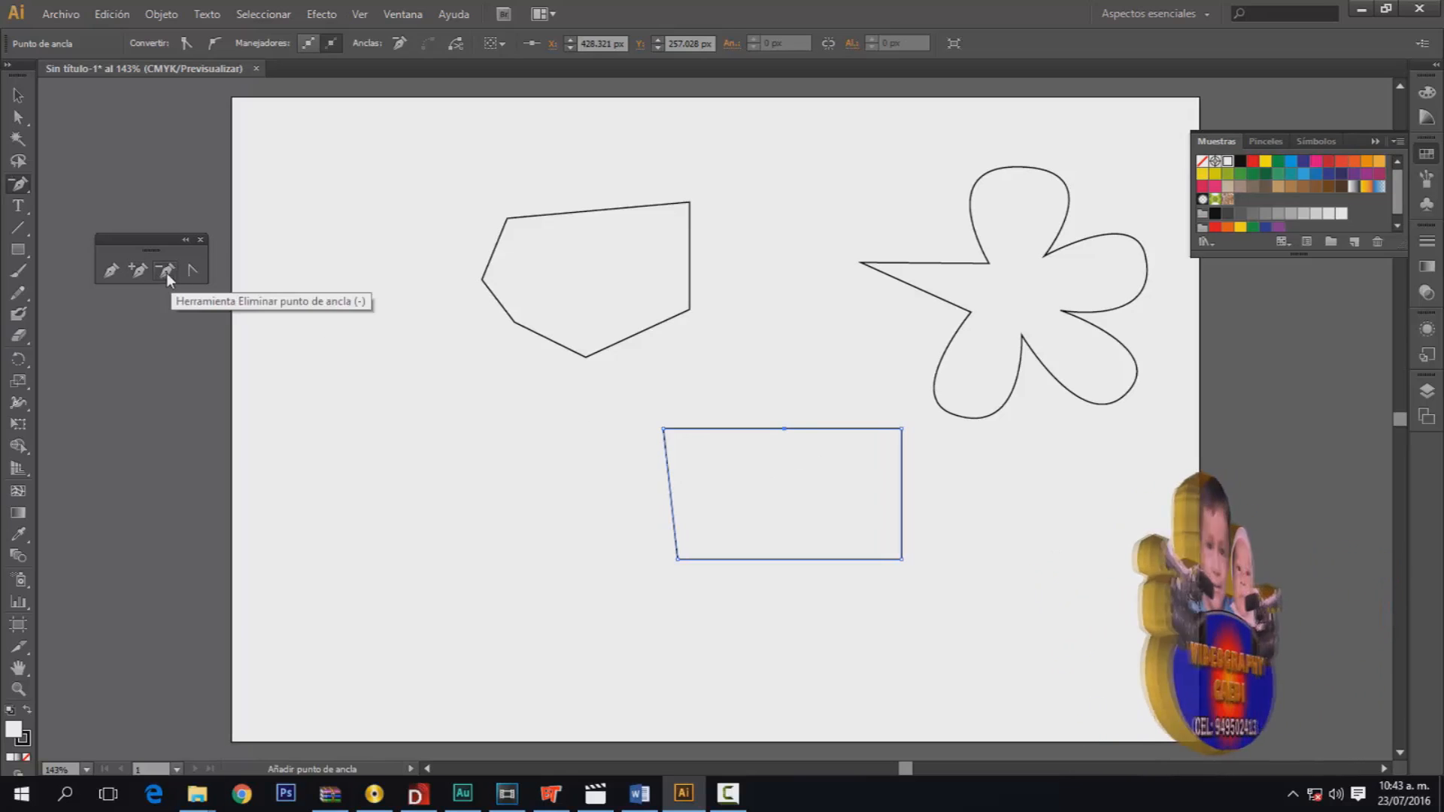
pyautogui.click(166, 273)
pyautogui.click(785, 431)
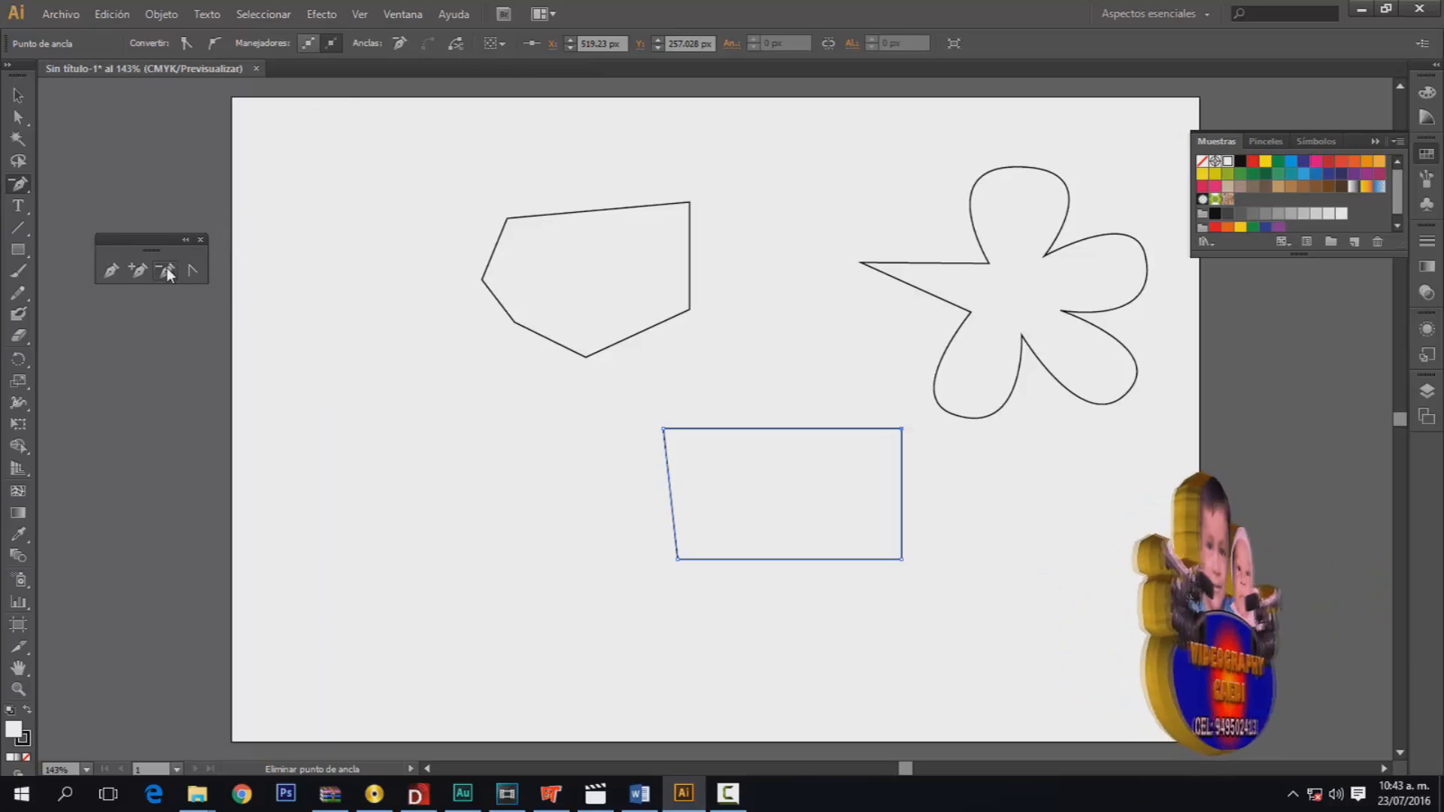
# Step: Add an anchor at about X 423, Y 257 px on the four-sided shape's top edge and pull curve handles from it
pyautogui.click(136, 270)
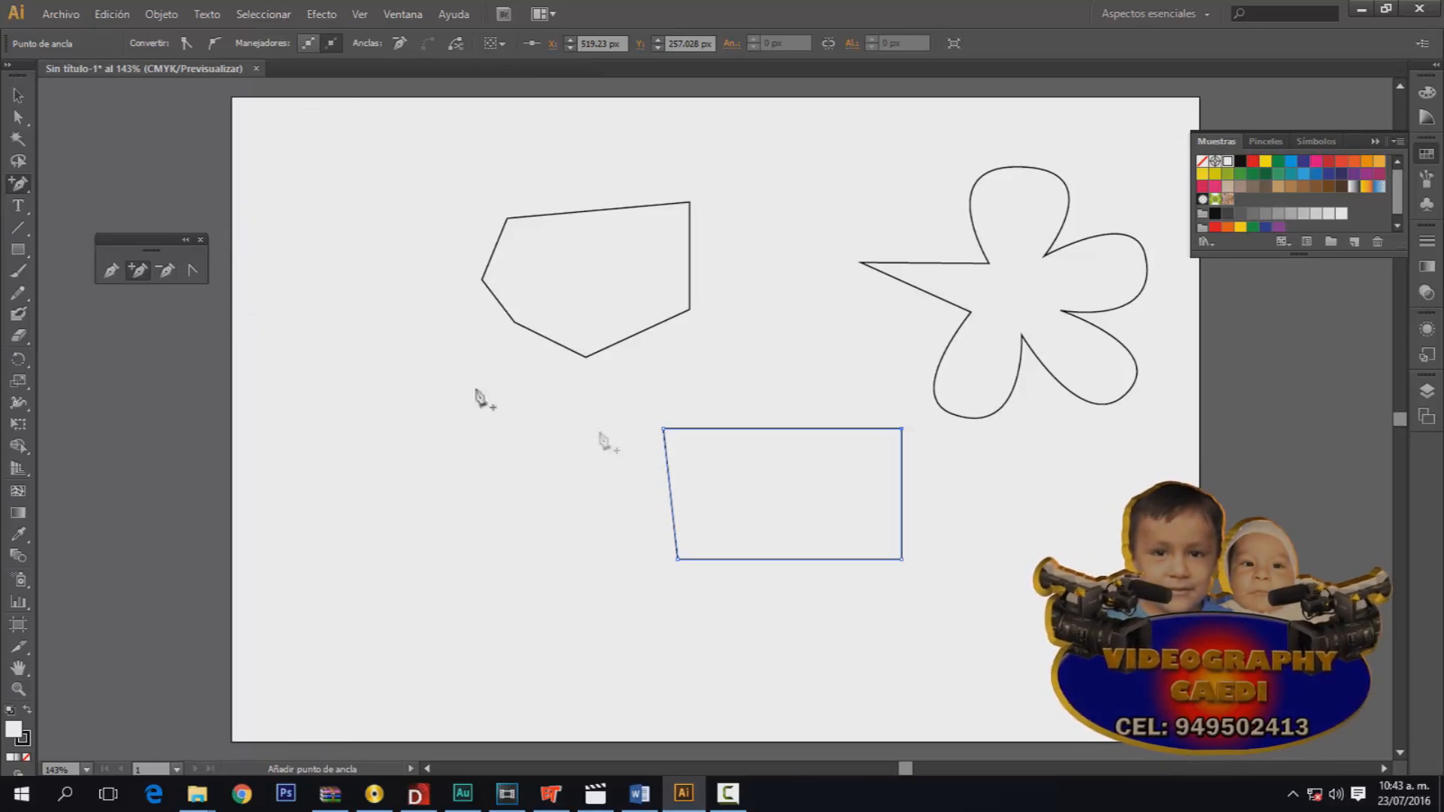
pyautogui.click(778, 429)
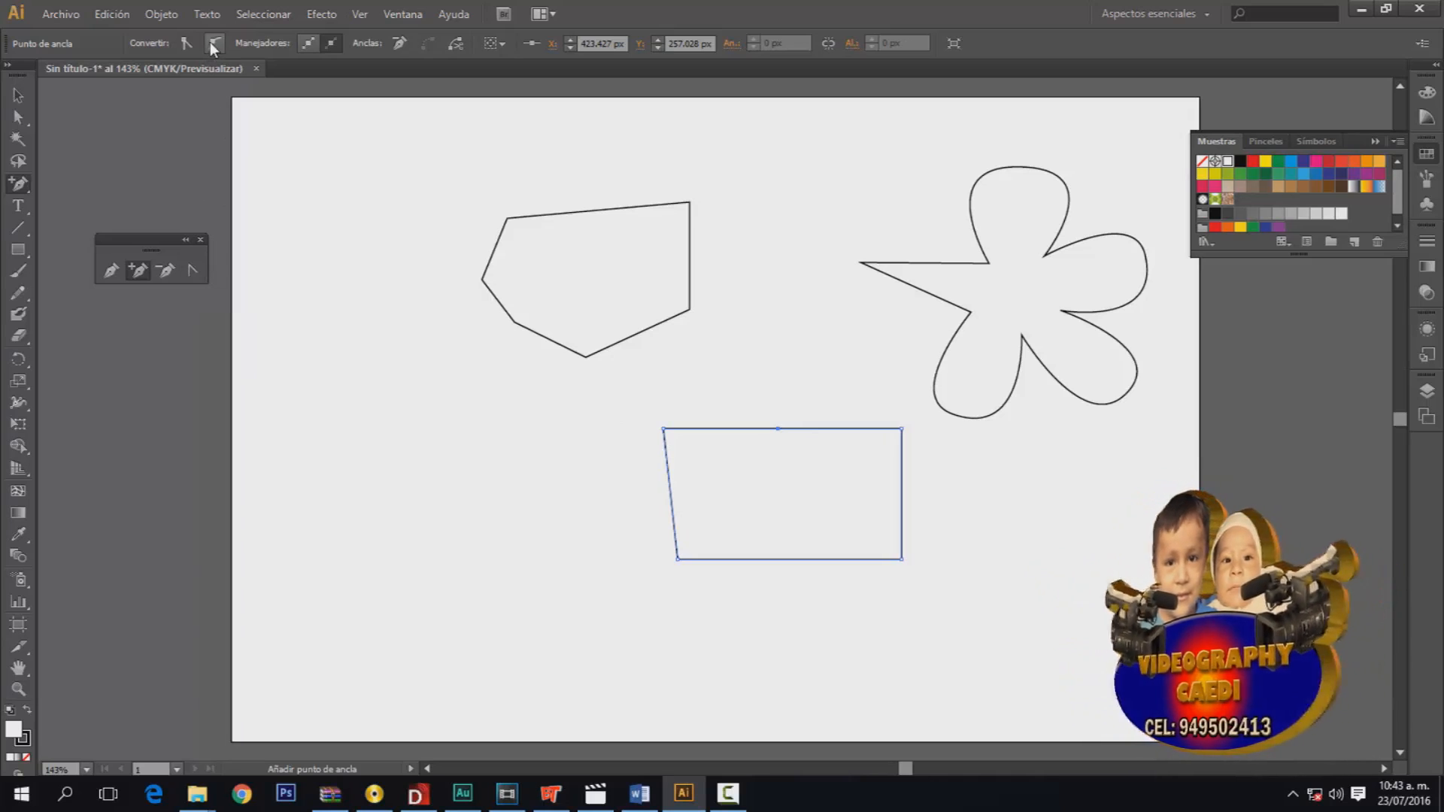
pyautogui.click(193, 271)
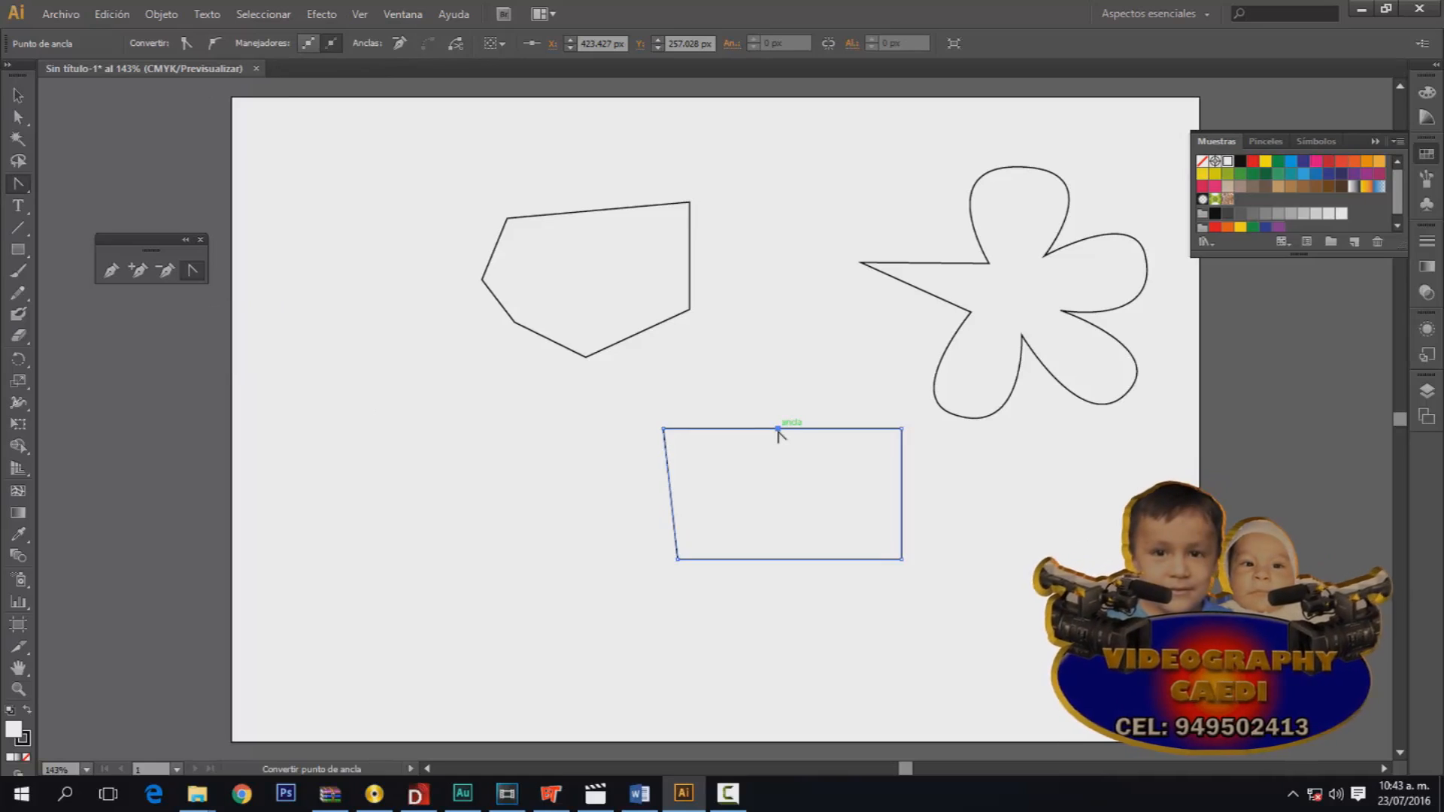
pyautogui.moveTo(778, 429); pyautogui.dragTo(802, 477)
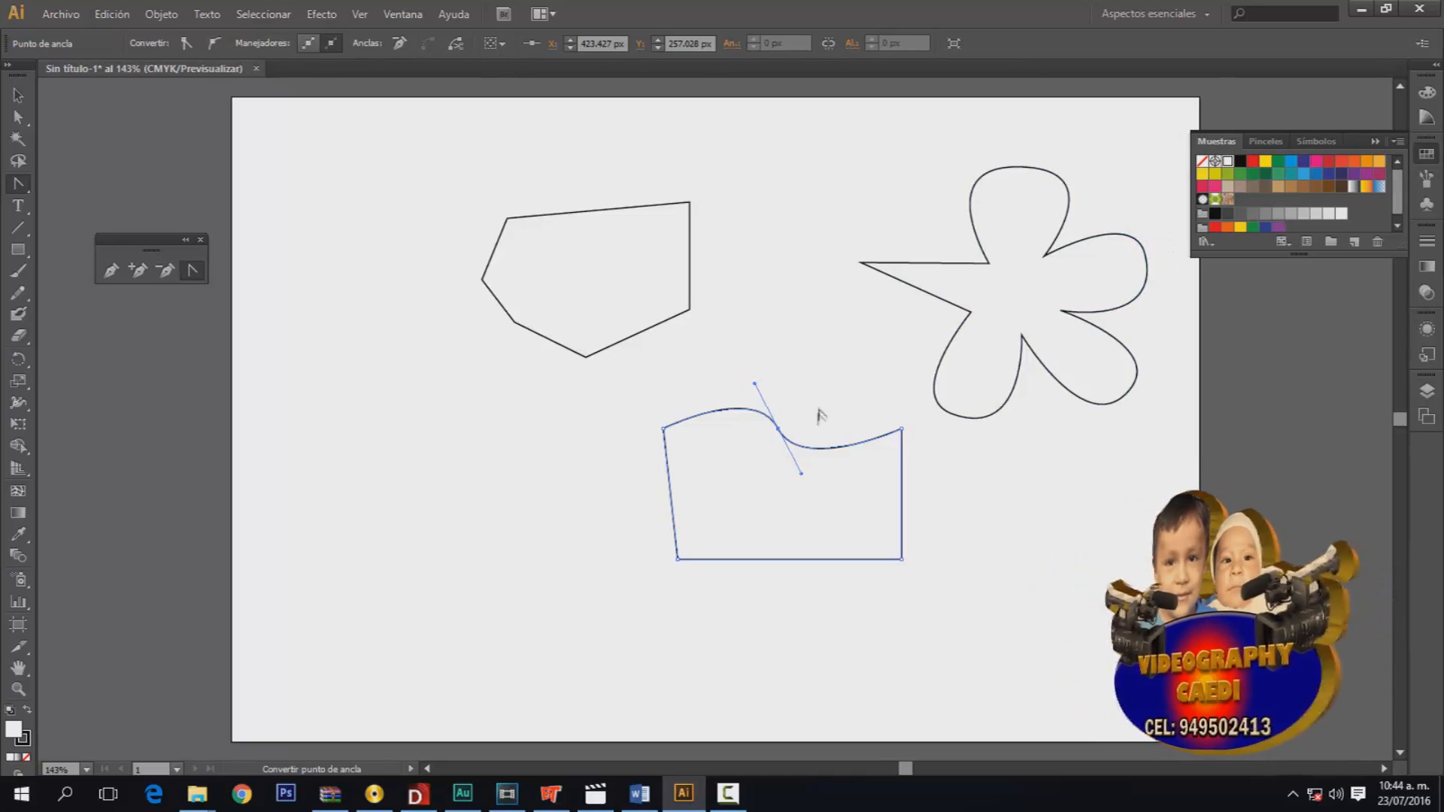
# Step: Swing the new anchor's handles to reshape the curve, and raise the anchor to about X 421, Y 238 px with Direct Selection
pyautogui.moveTo(801, 474); pyautogui.dragTo(804, 405)
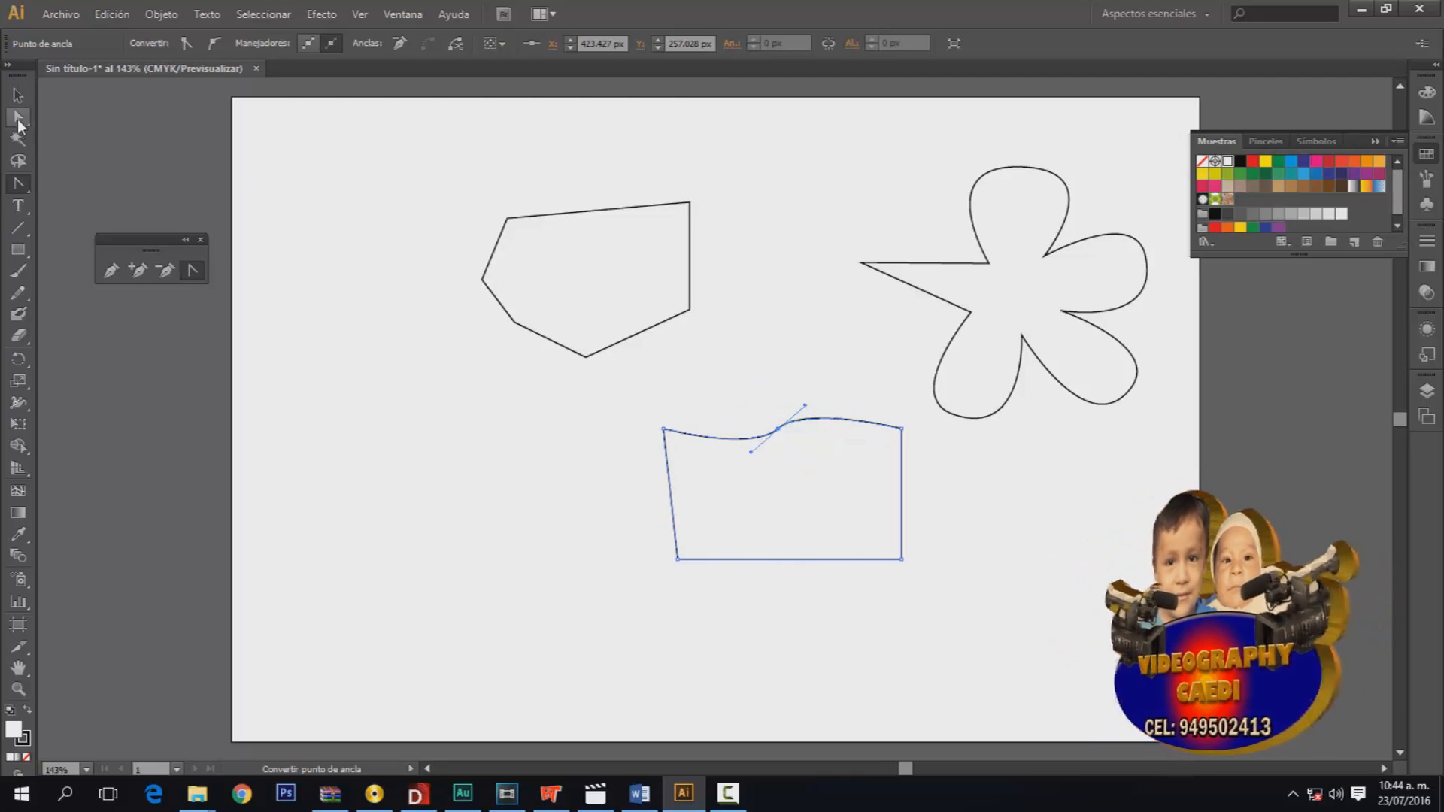
pyautogui.click(18, 118)
pyautogui.moveTo(778, 429); pyautogui.dragTo(720, 368)
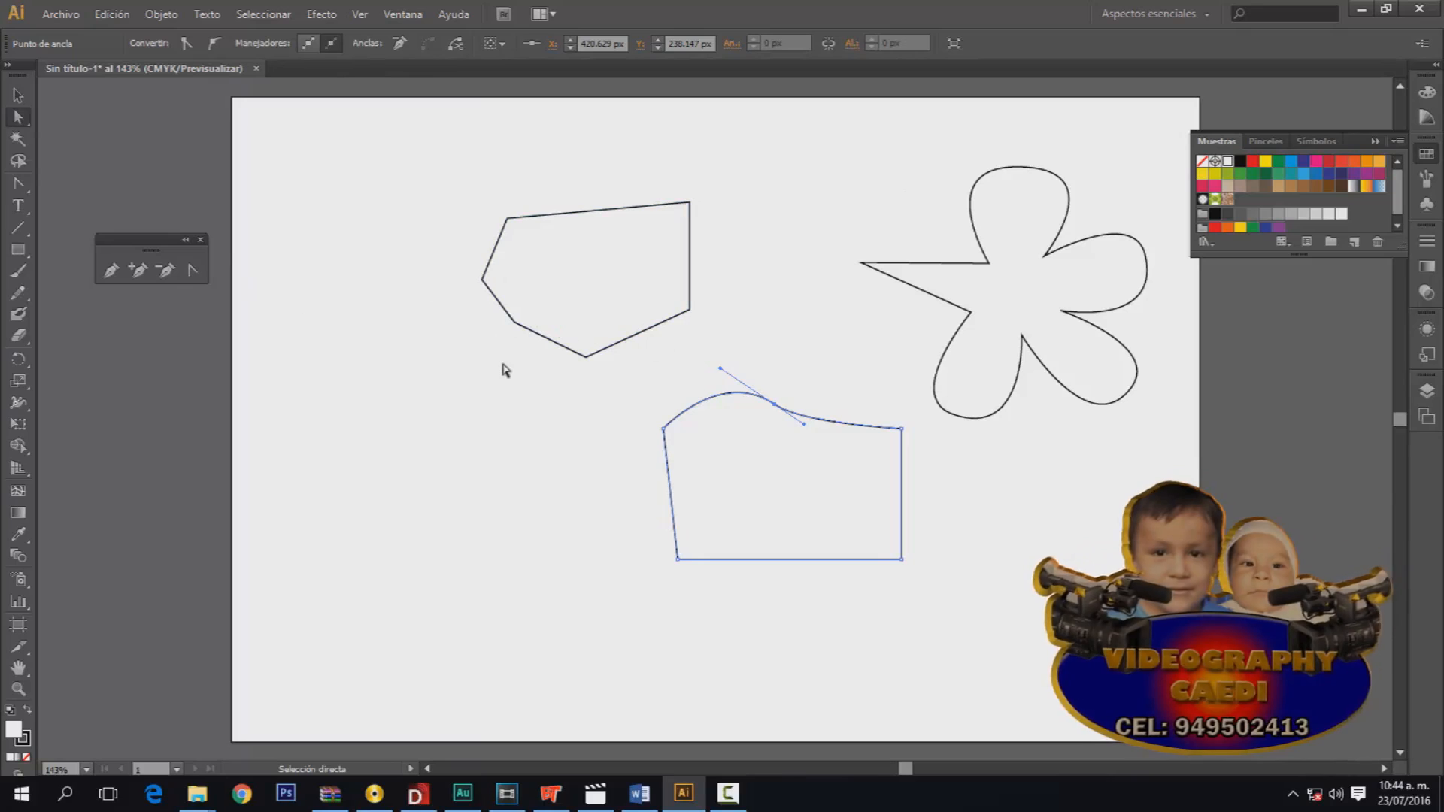
# Step: Remove the upper-right anchor point from the six-sided polygon
pyautogui.click(541, 219)
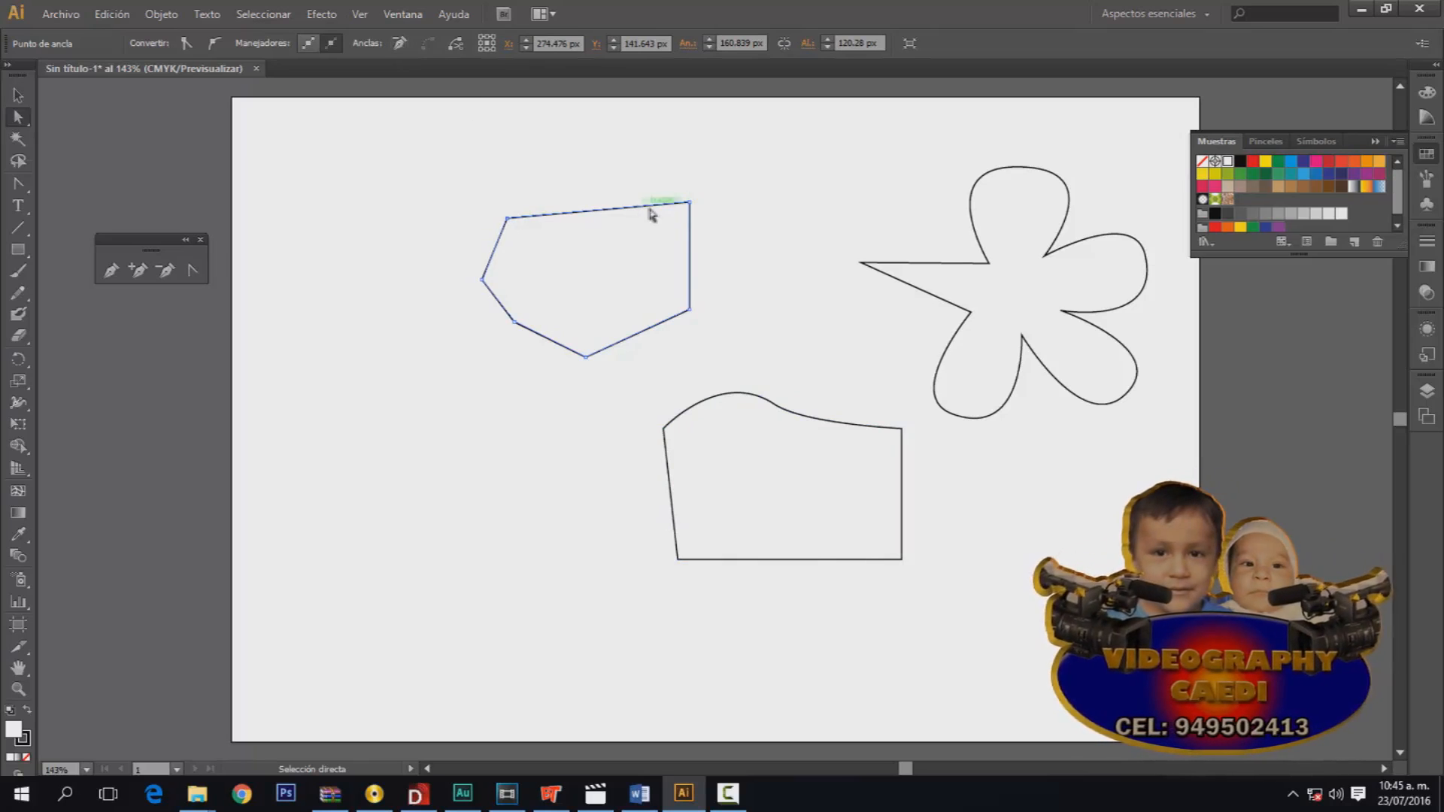
pyautogui.click(689, 203)
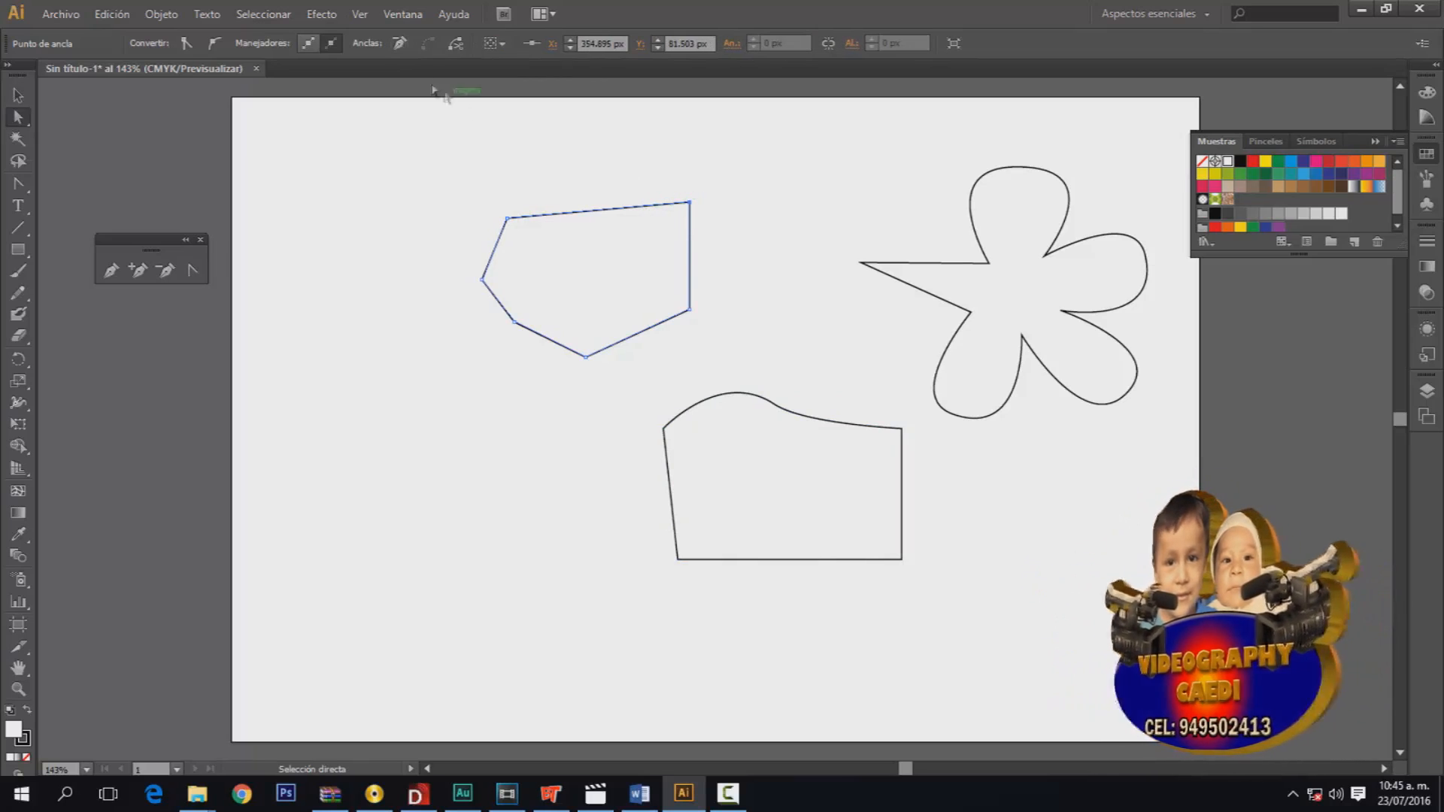
pyautogui.click(400, 45)
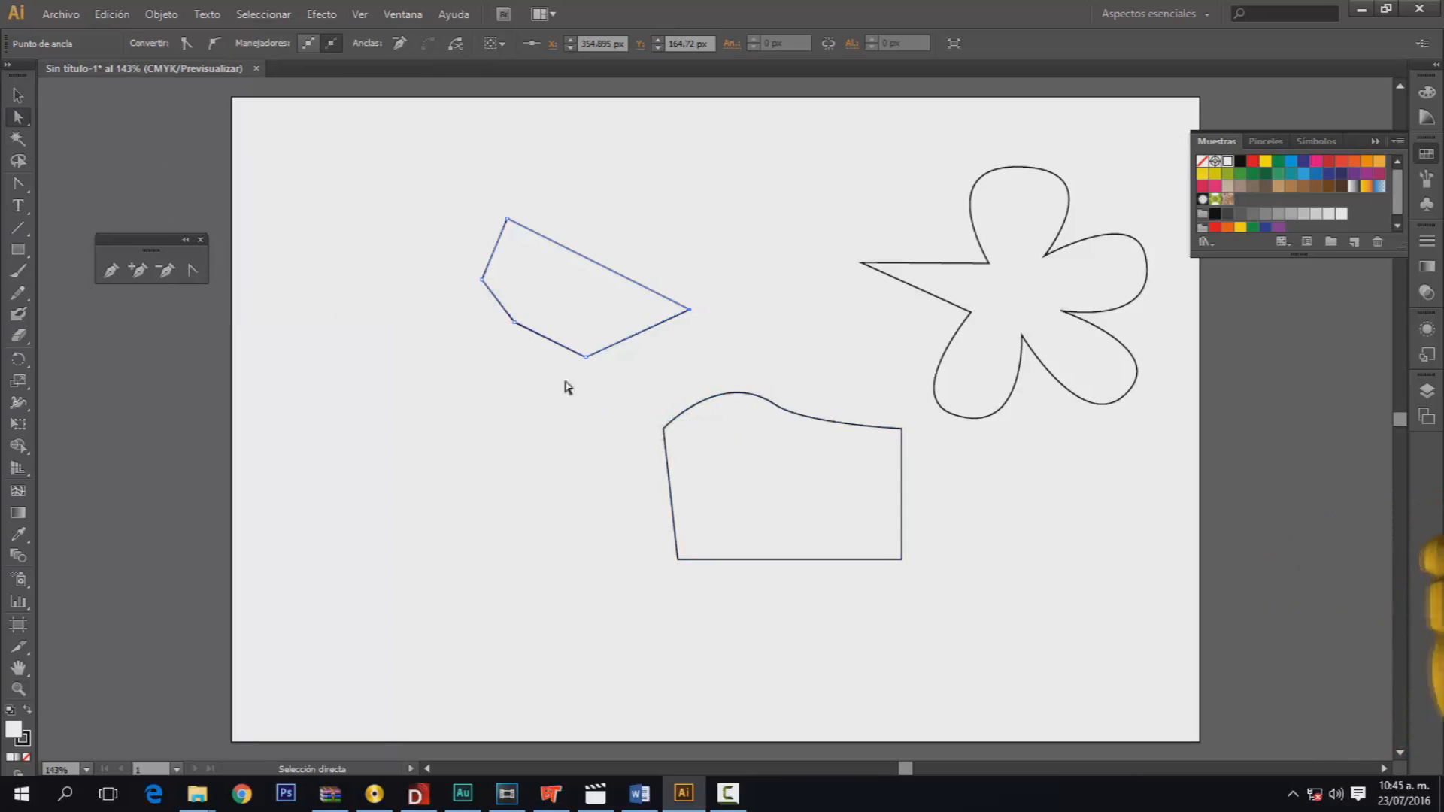
# Step: With the Convert Anchor Point tool, curve the lower shape's bottom-left corner and turn its raised top anchor into a corner point
pyautogui.click(774, 404)
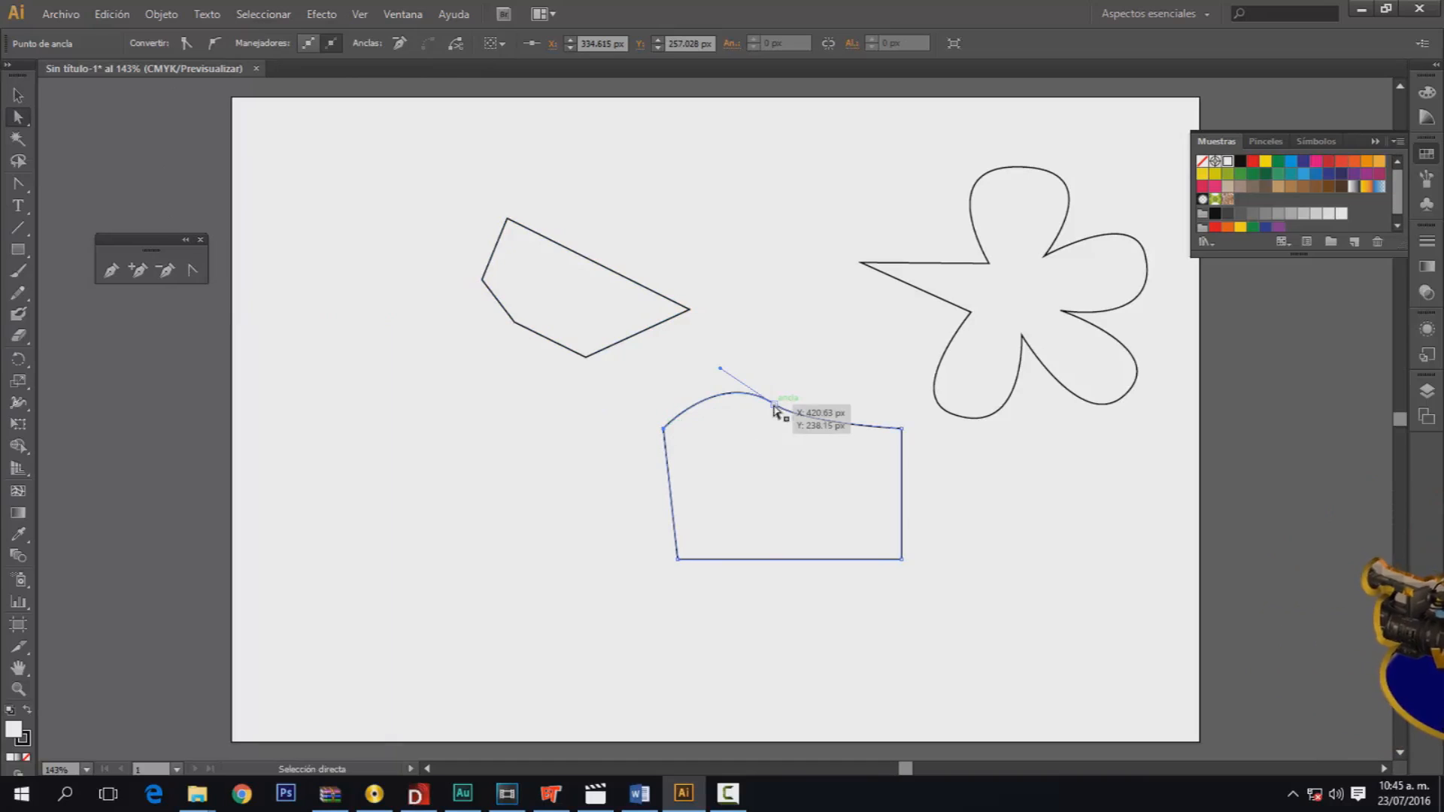
pyautogui.click(193, 271)
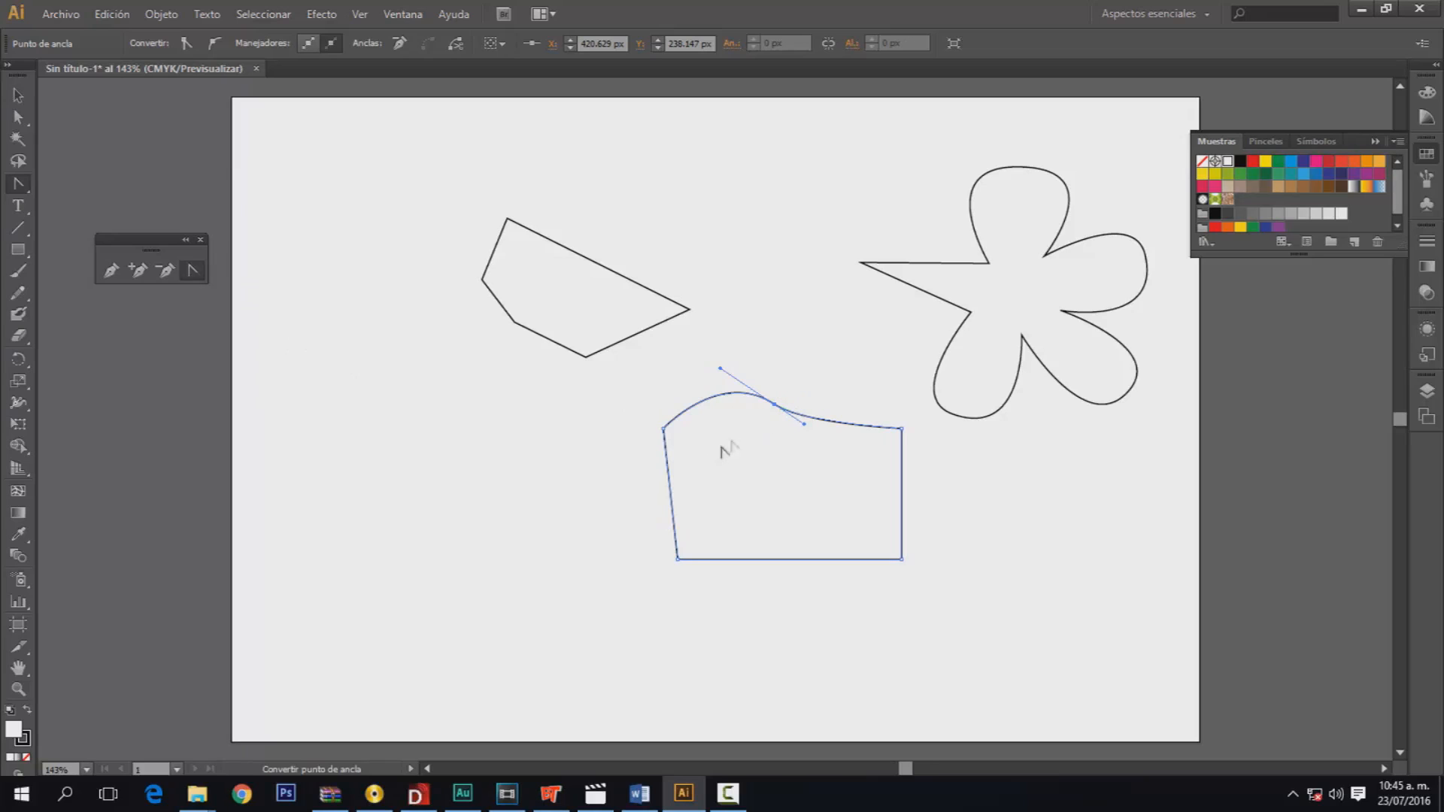
pyautogui.click(678, 560)
pyautogui.moveTo(678, 560); pyautogui.dragTo(626, 502)
pyautogui.click(775, 404)
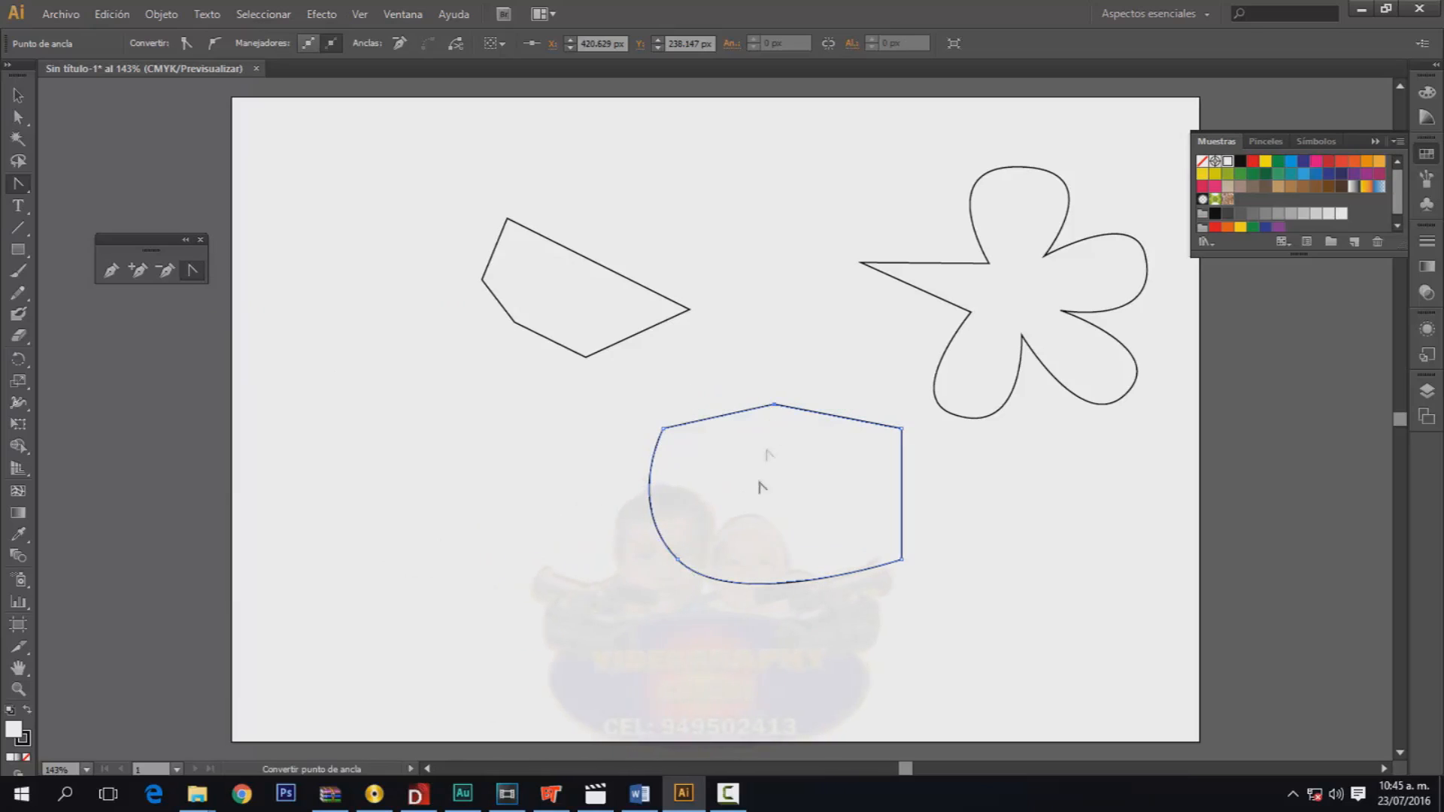
# Step: Alternate the lower shape's bottom-left anchor between corner and curved using the Convert Anchor Point tool, leaving it as a corner
pyautogui.click(678, 560)
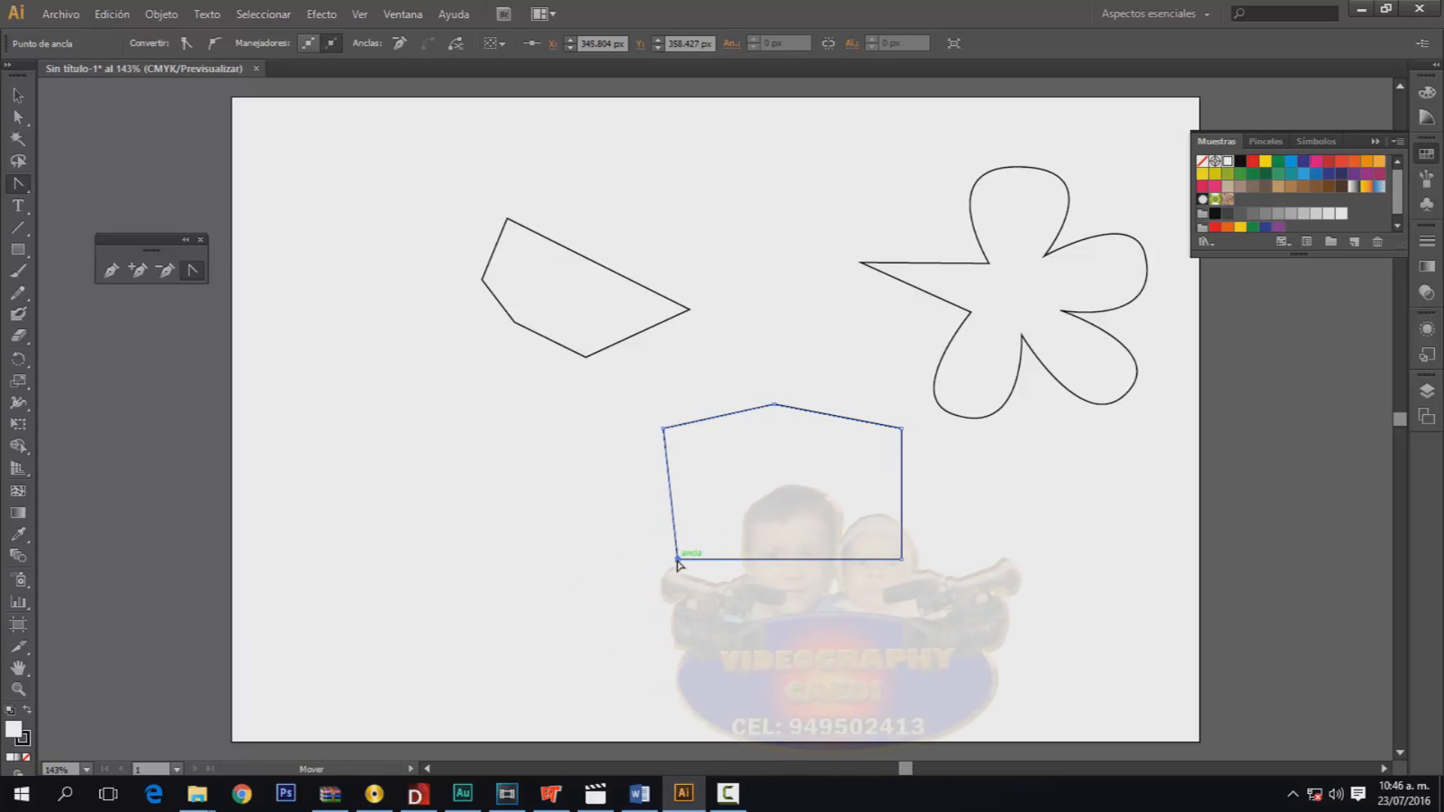
pyautogui.moveTo(678, 560); pyautogui.dragTo(610, 509)
pyautogui.click(678, 560)
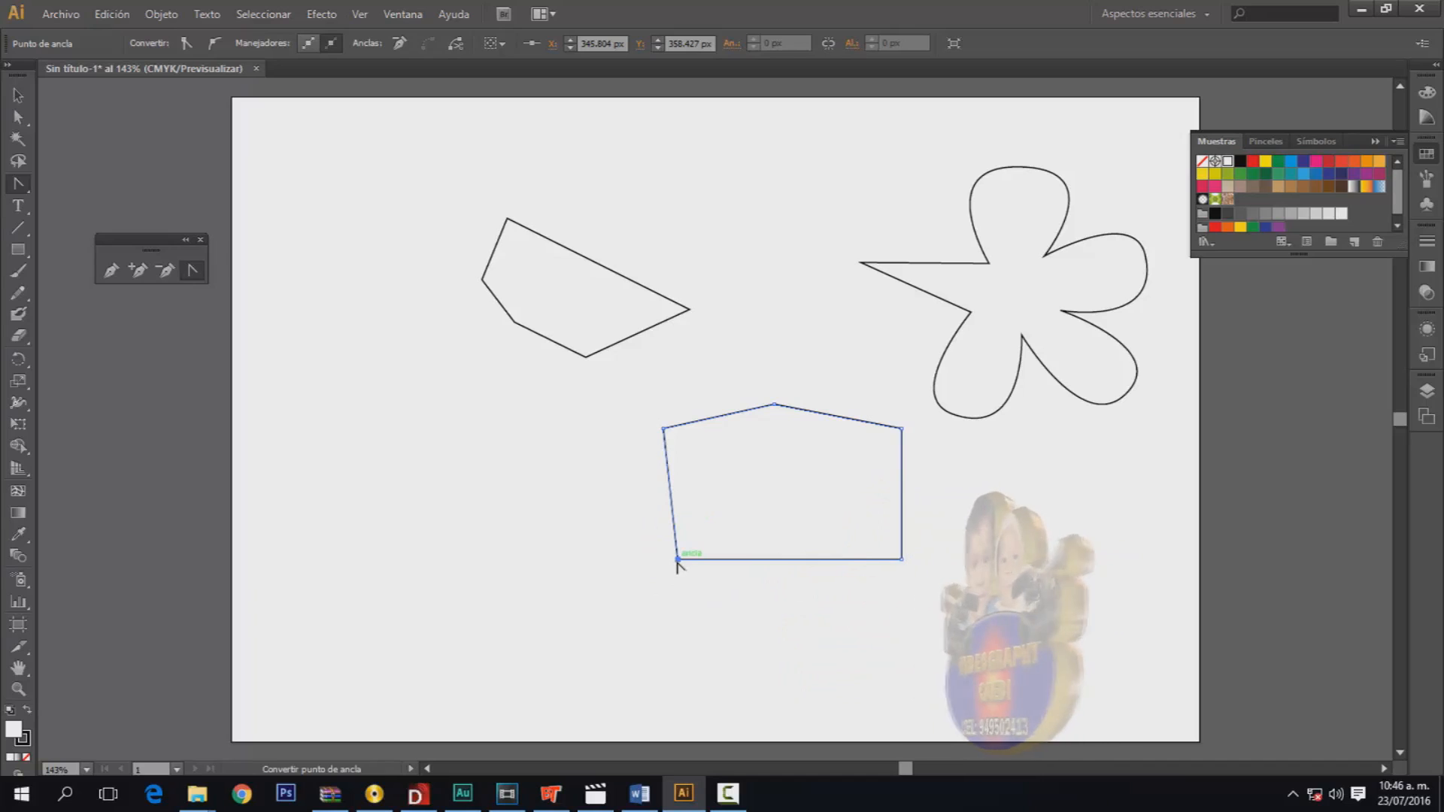
pyautogui.moveTo(678, 560); pyautogui.dragTo(607, 496)
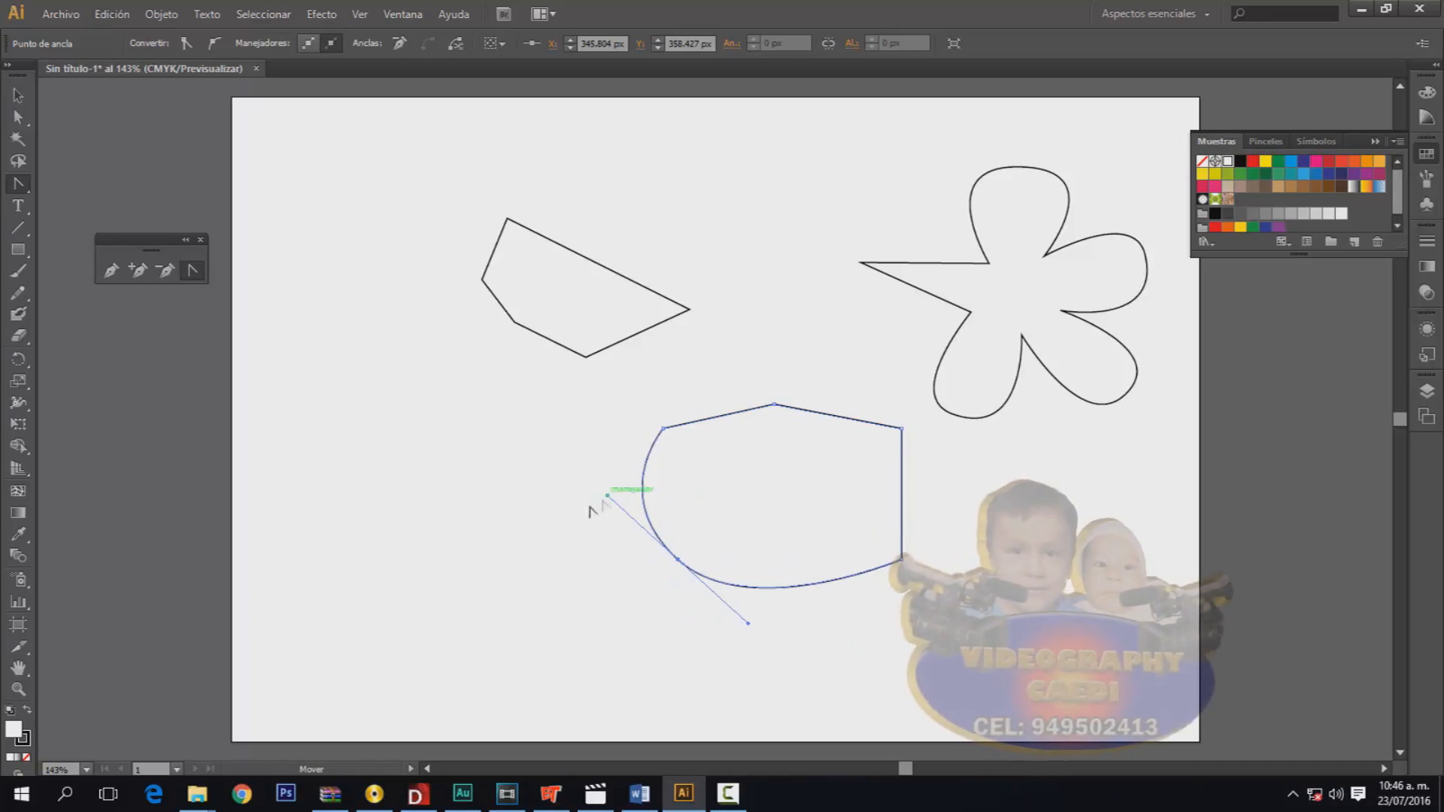
pyautogui.click(678, 560)
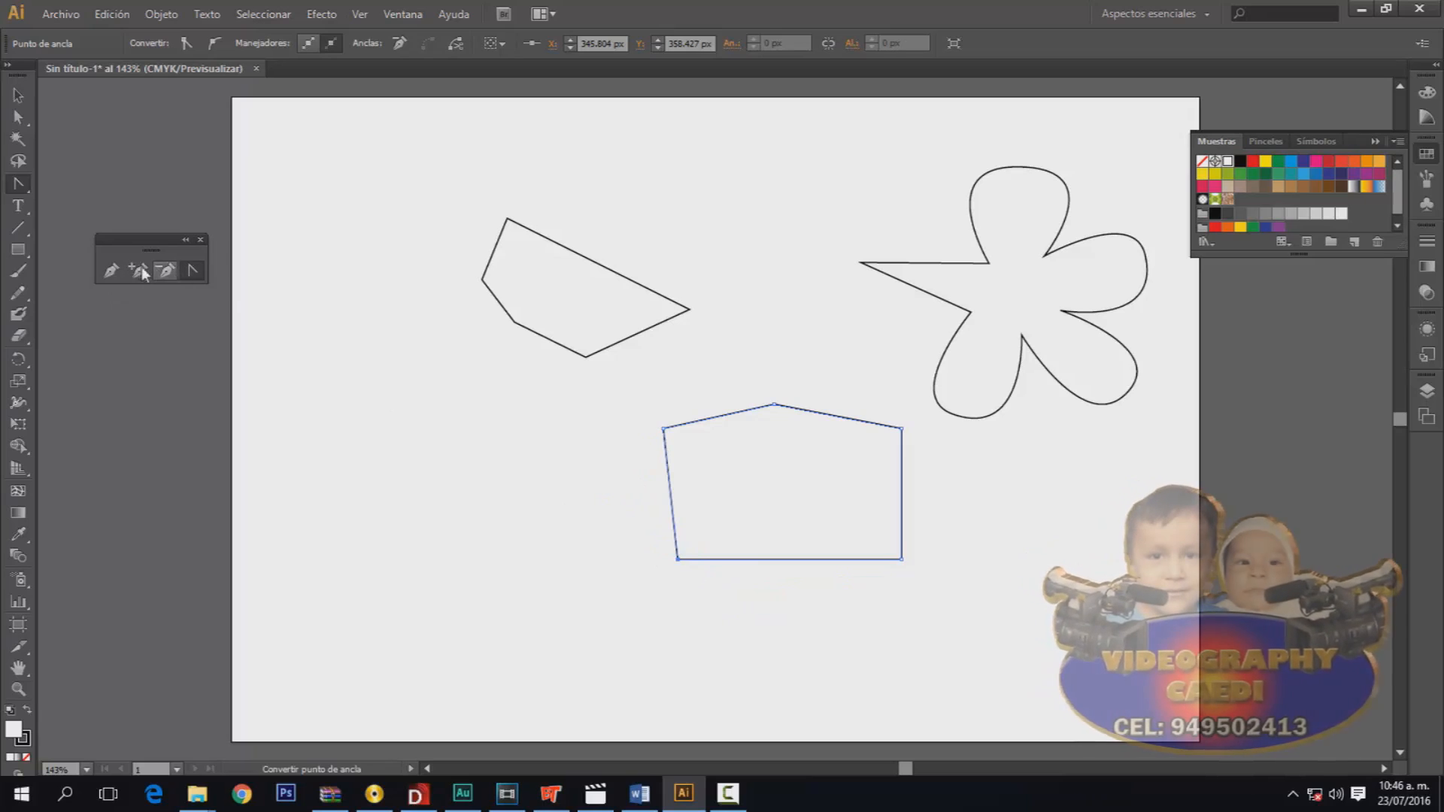
# Step: Move the polygon, the five-sided shape and the flower into a row along the upper part of the artboard
pyautogui.click(18, 95)
pyautogui.moveTo(584, 263); pyautogui.dragTo(467, 177)
pyautogui.moveTo(798, 423); pyautogui.dragTo(749, 239)
pyautogui.moveTo(994, 259); pyautogui.dragTo(994, 229)
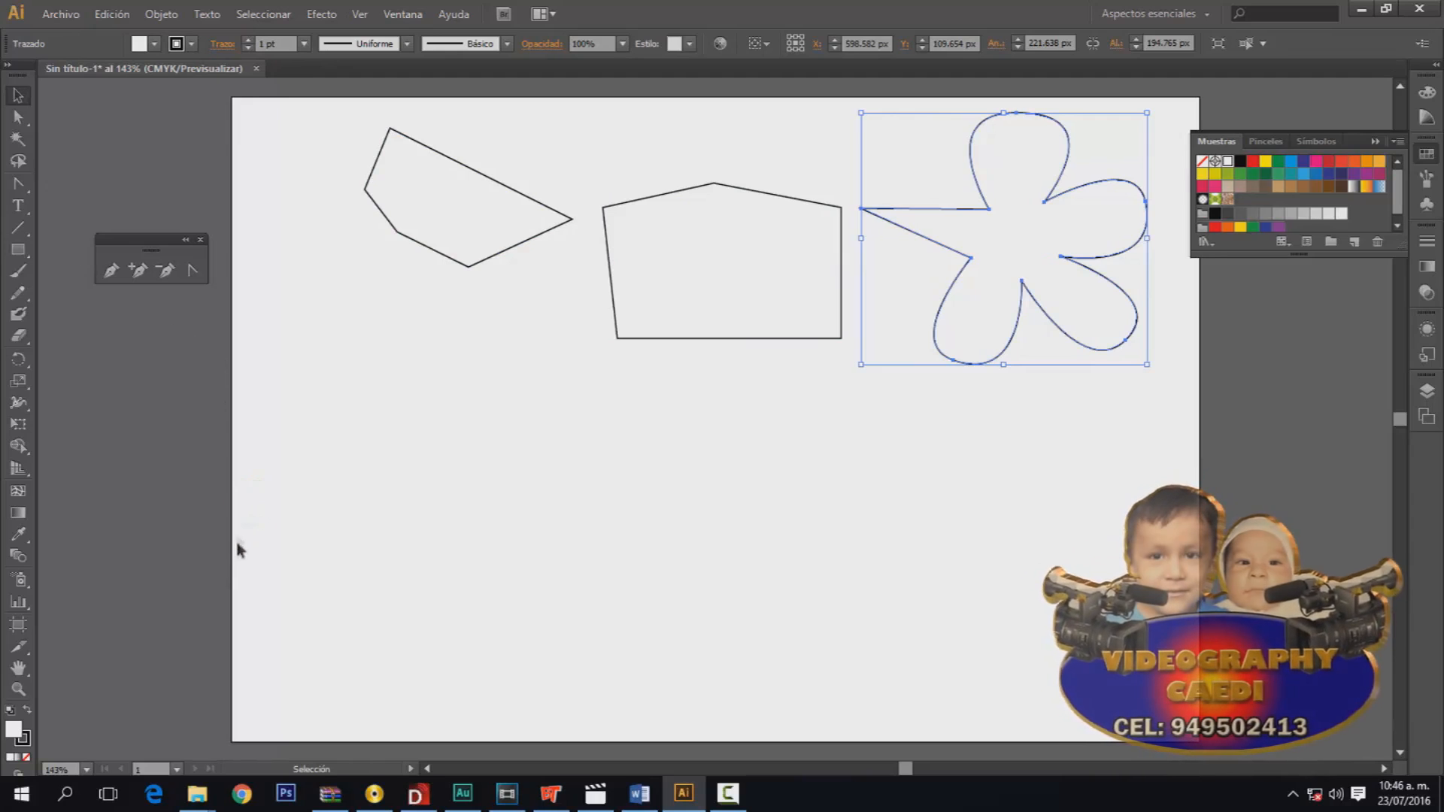
# Step: Draw a closed wave-topped shape with the Pen tool across the full width of the artboard's lower edge and fill it dark blue
pyautogui.click(112, 270)
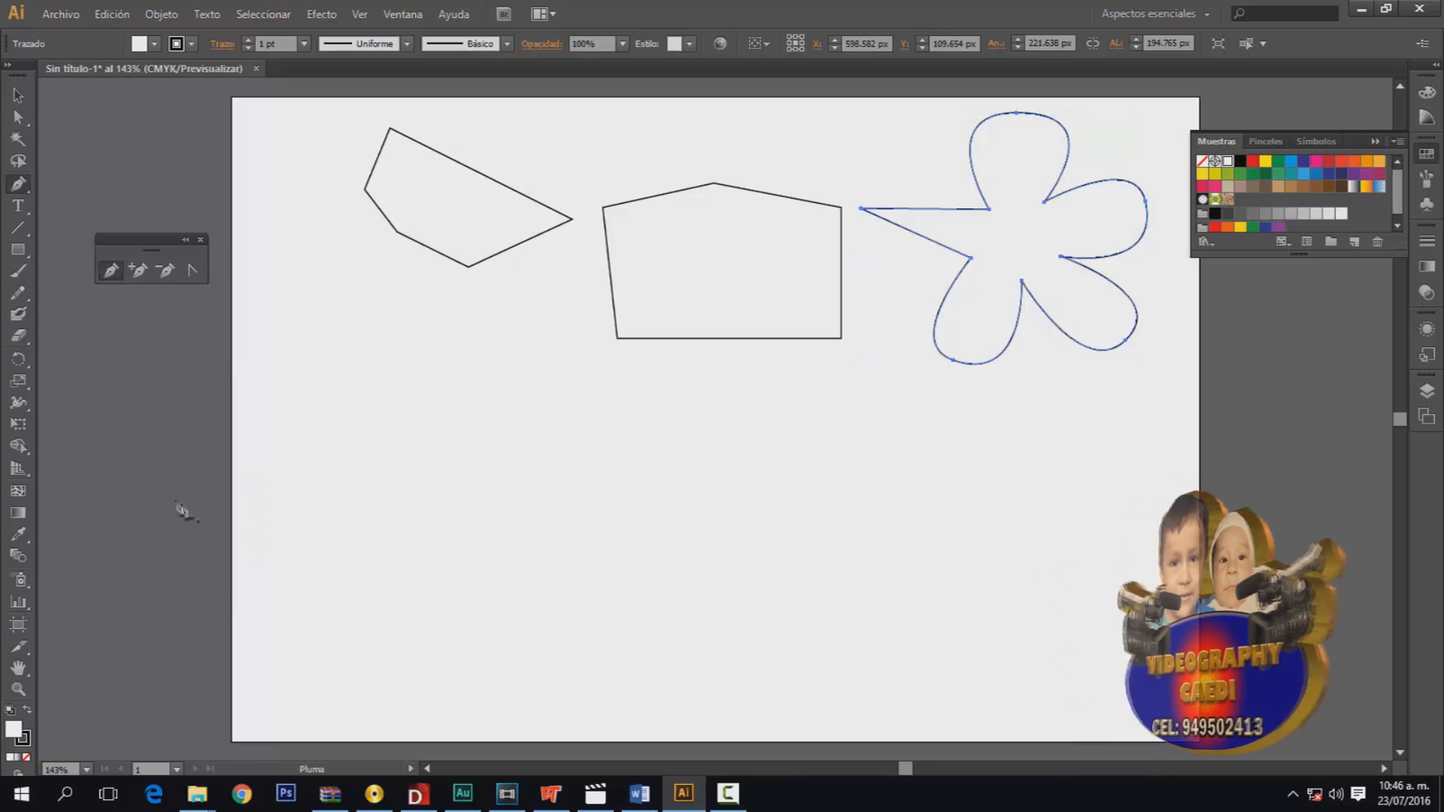
pyautogui.click(233, 641)
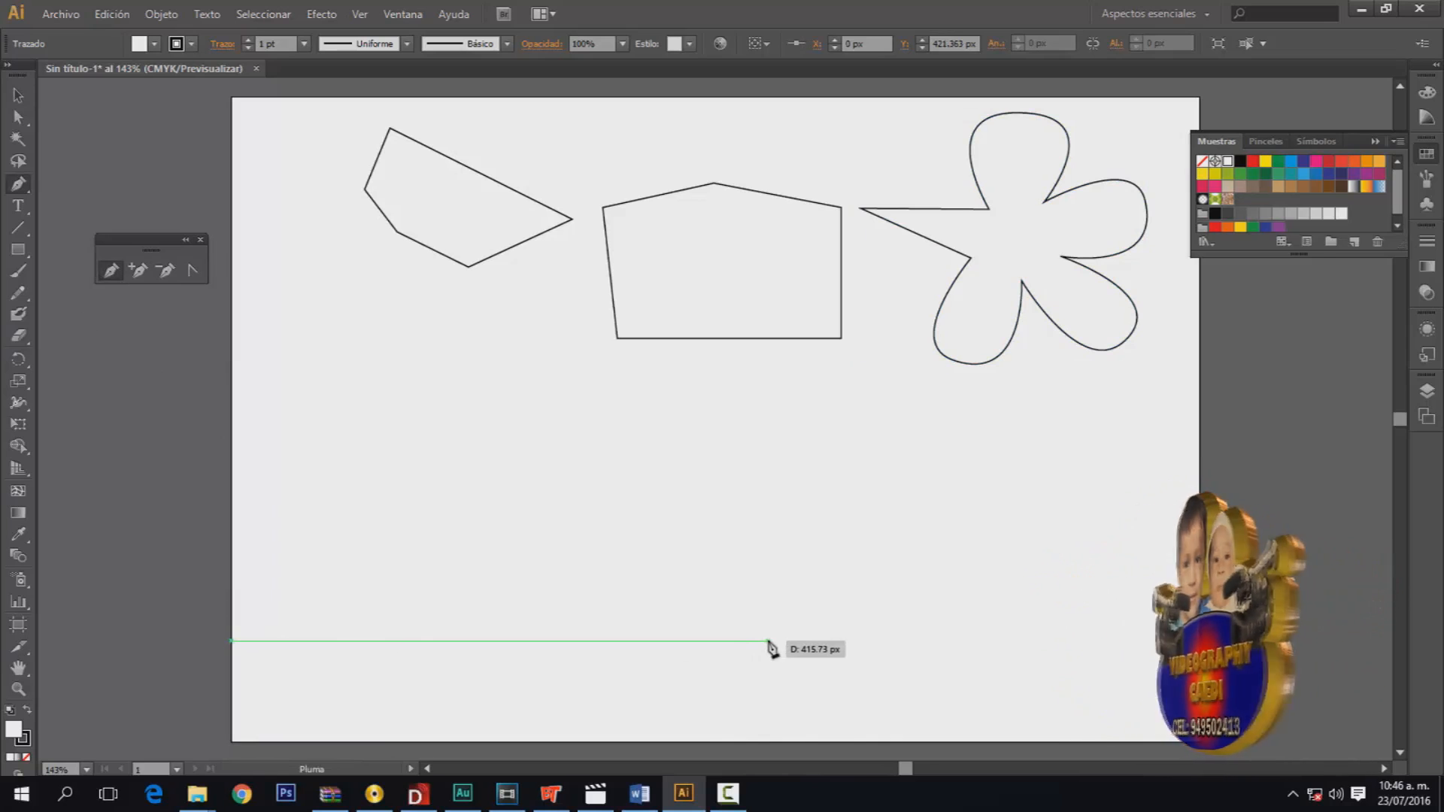
pyautogui.moveTo(768, 642); pyautogui.dragTo(927, 706)
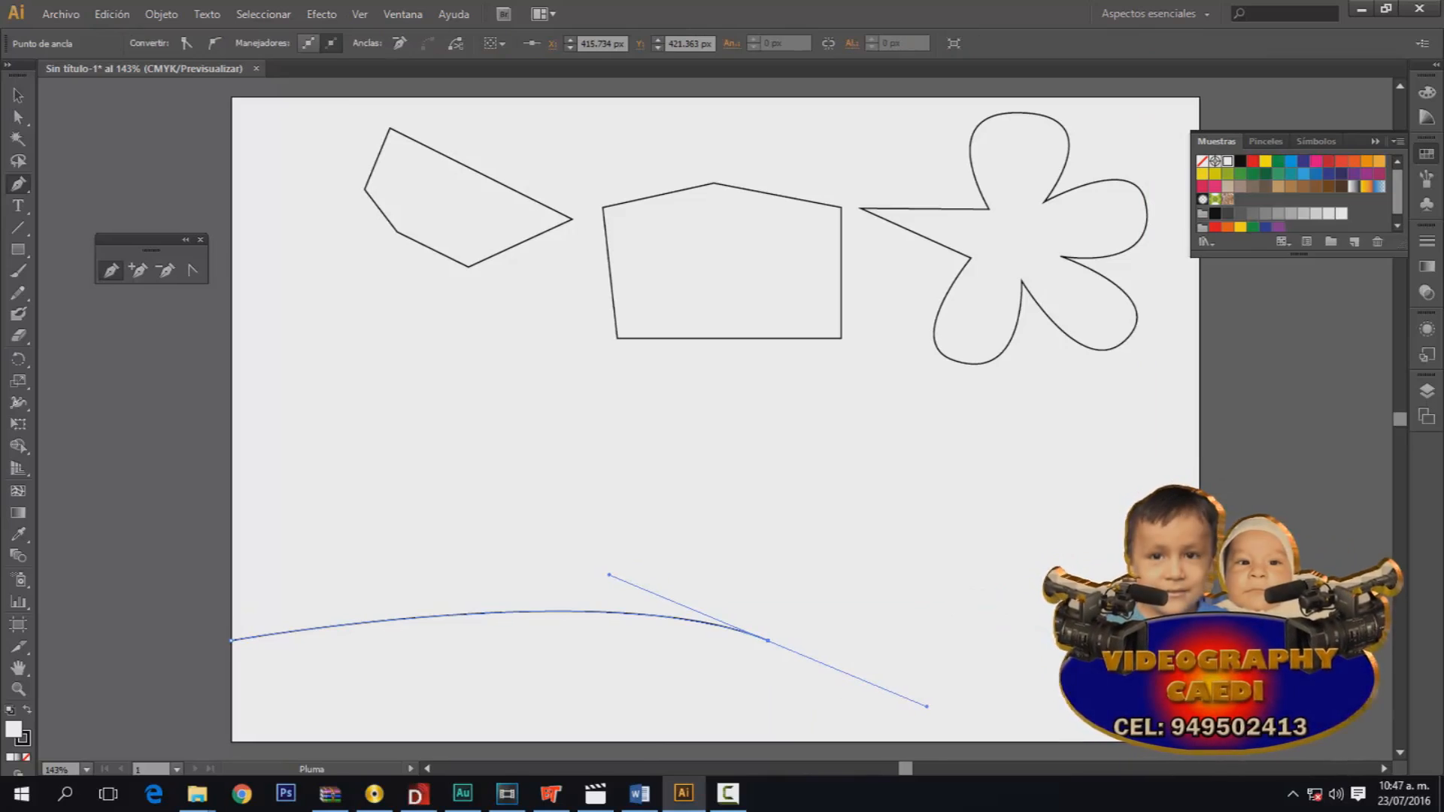
pyautogui.click(1199, 665)
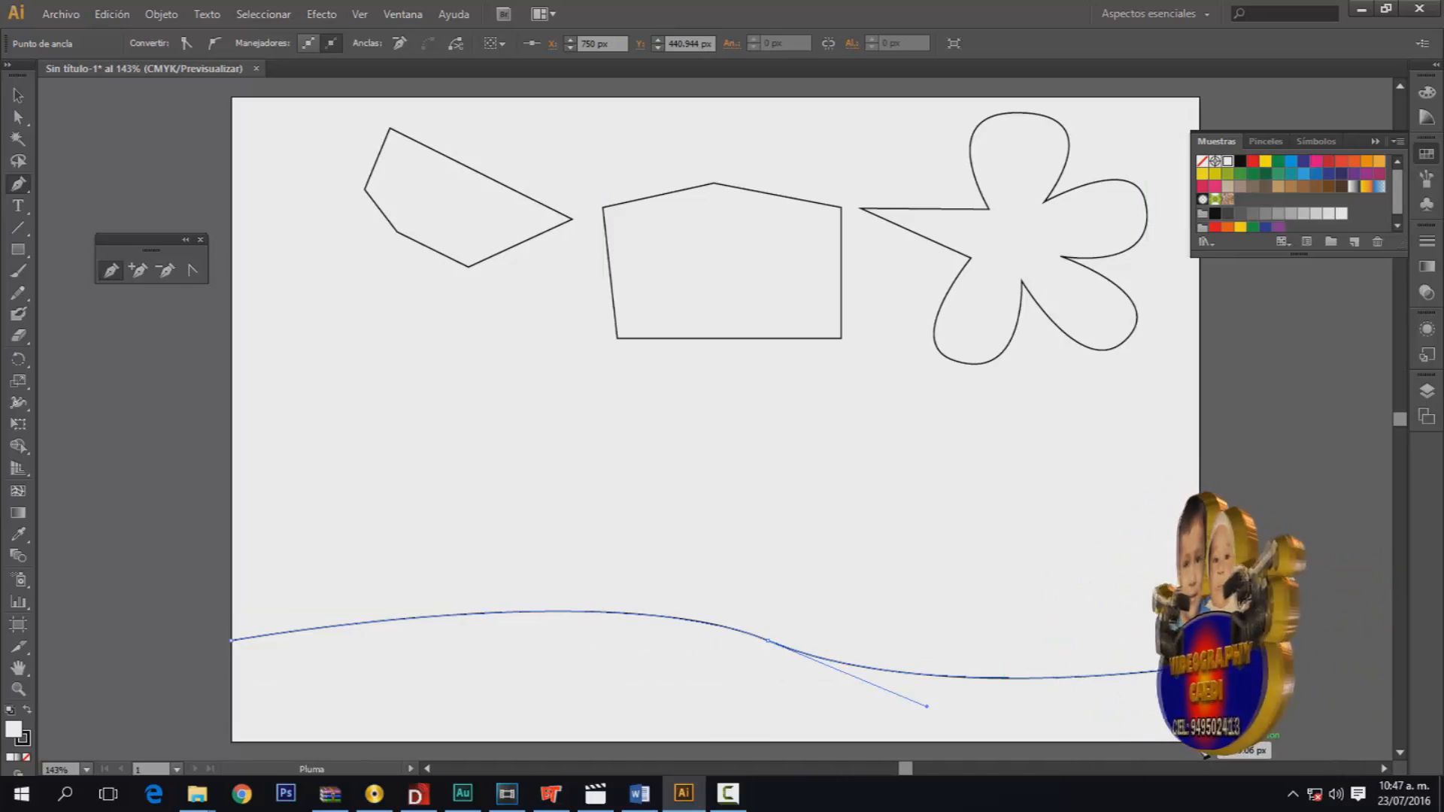
pyautogui.click(232, 743)
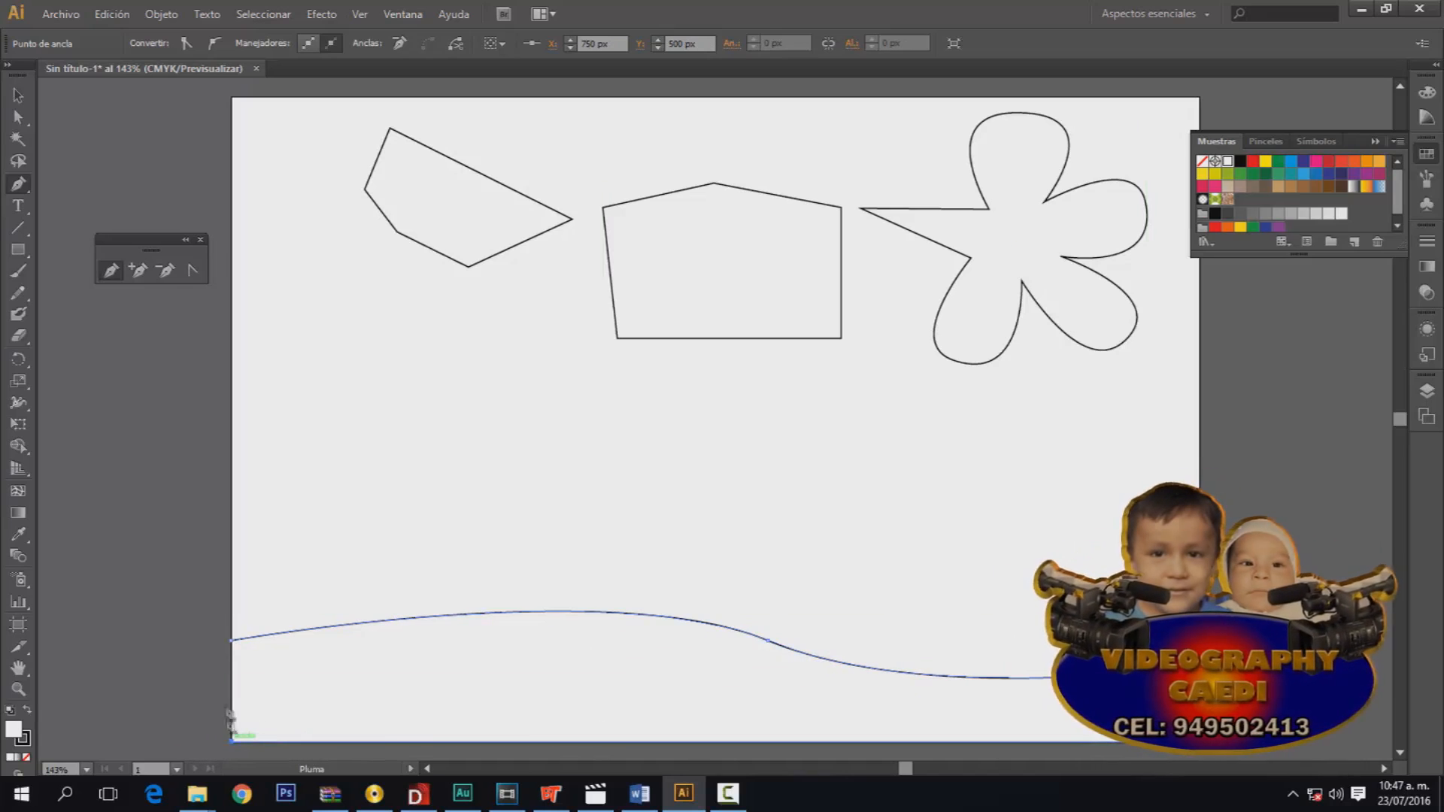
pyautogui.click(233, 641)
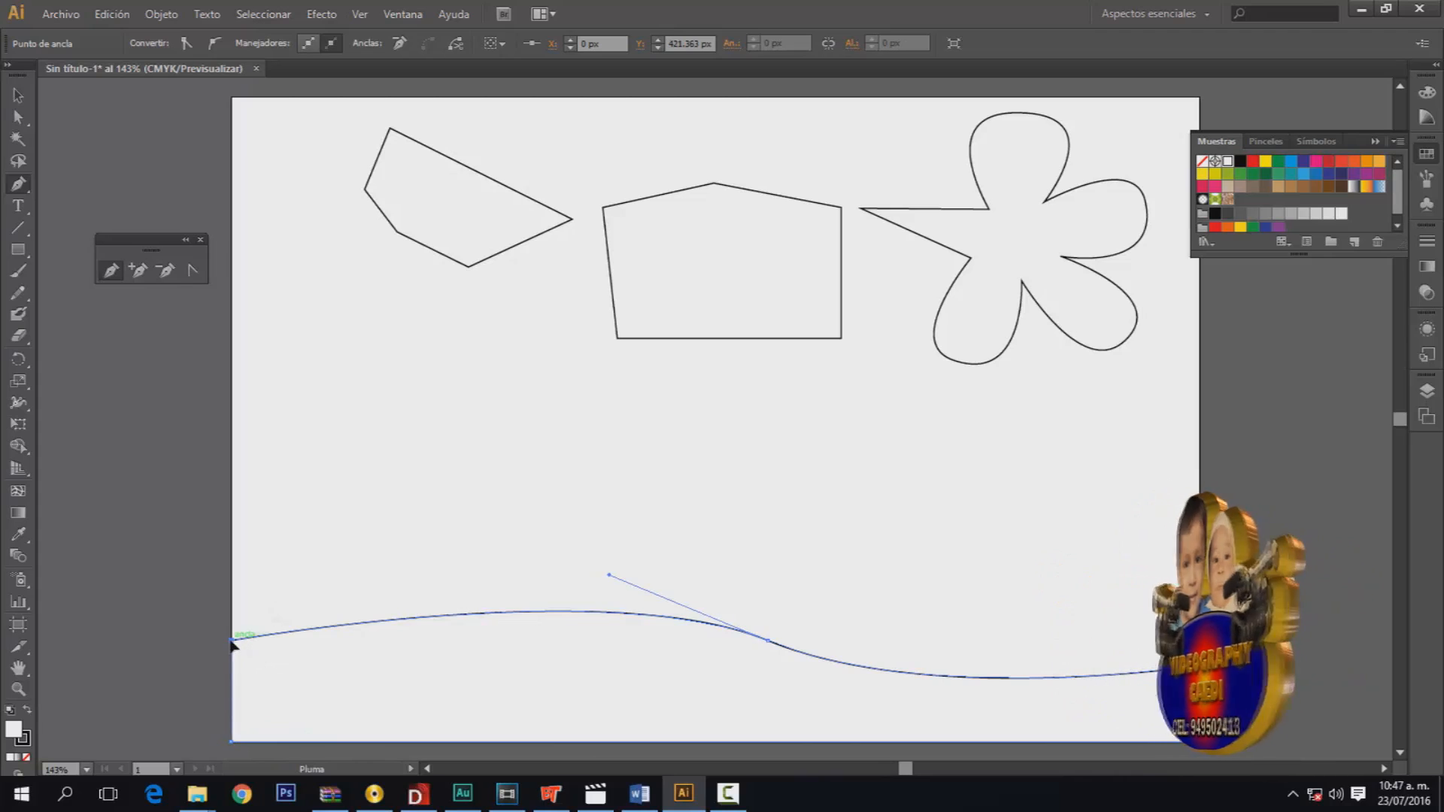
pyautogui.click(1304, 161)
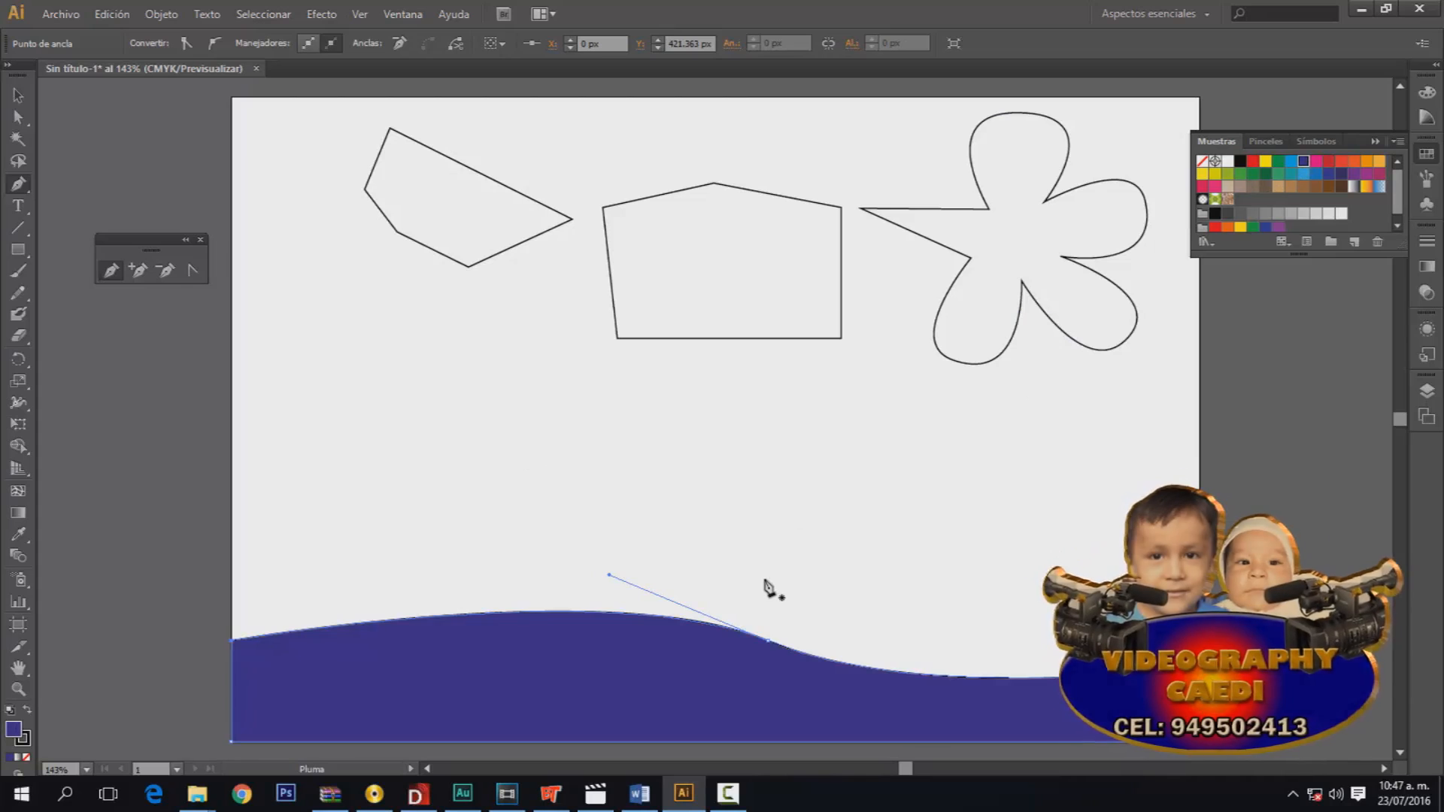
# Step: Reshape the blue wave with Direct Selection by moving its middle anchor and handles, leaving a crest on the left and a dip on the right
pyautogui.click(21, 118)
pyautogui.moveTo(766, 644); pyautogui.dragTo(684, 588)
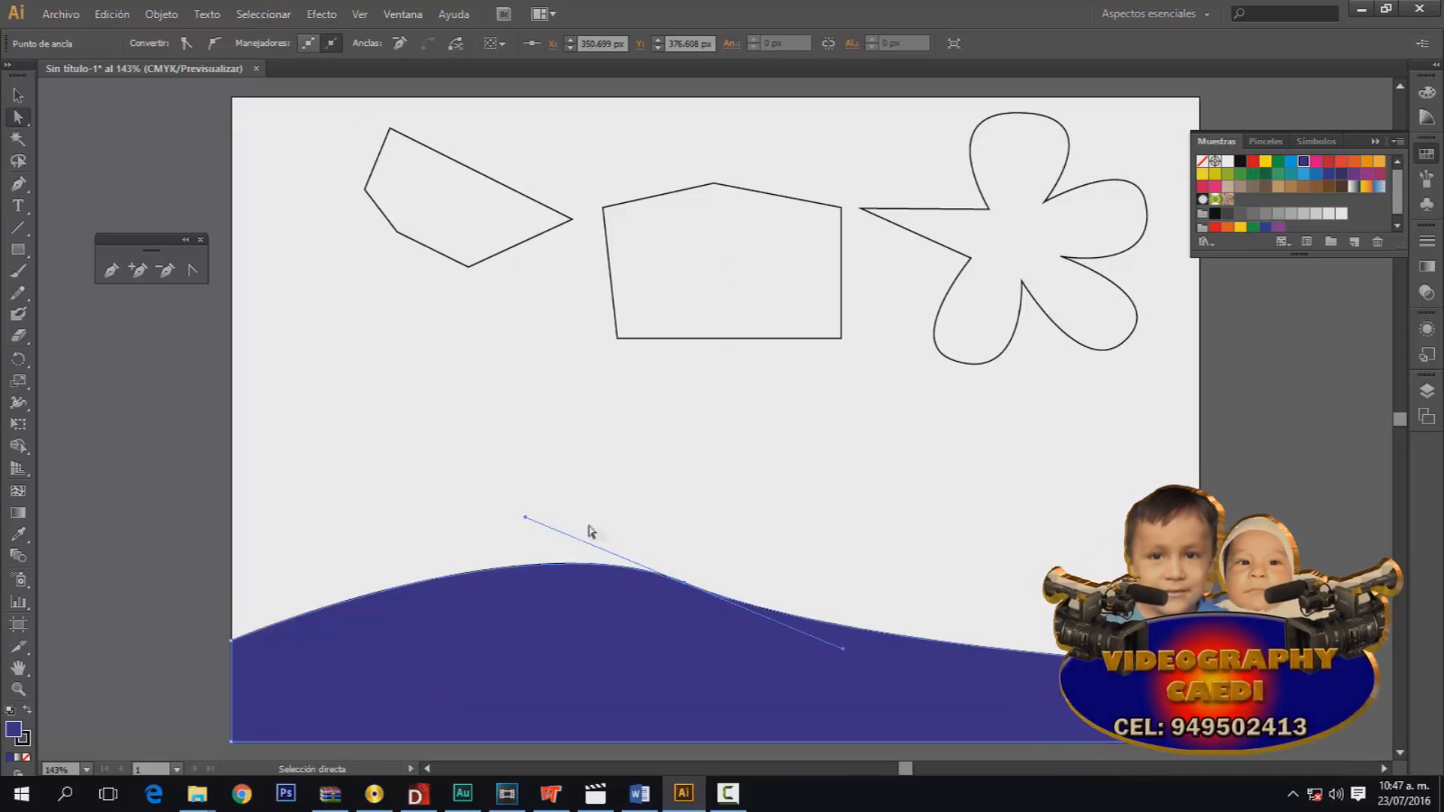
pyautogui.moveTo(524, 520); pyautogui.dragTo(476, 488)
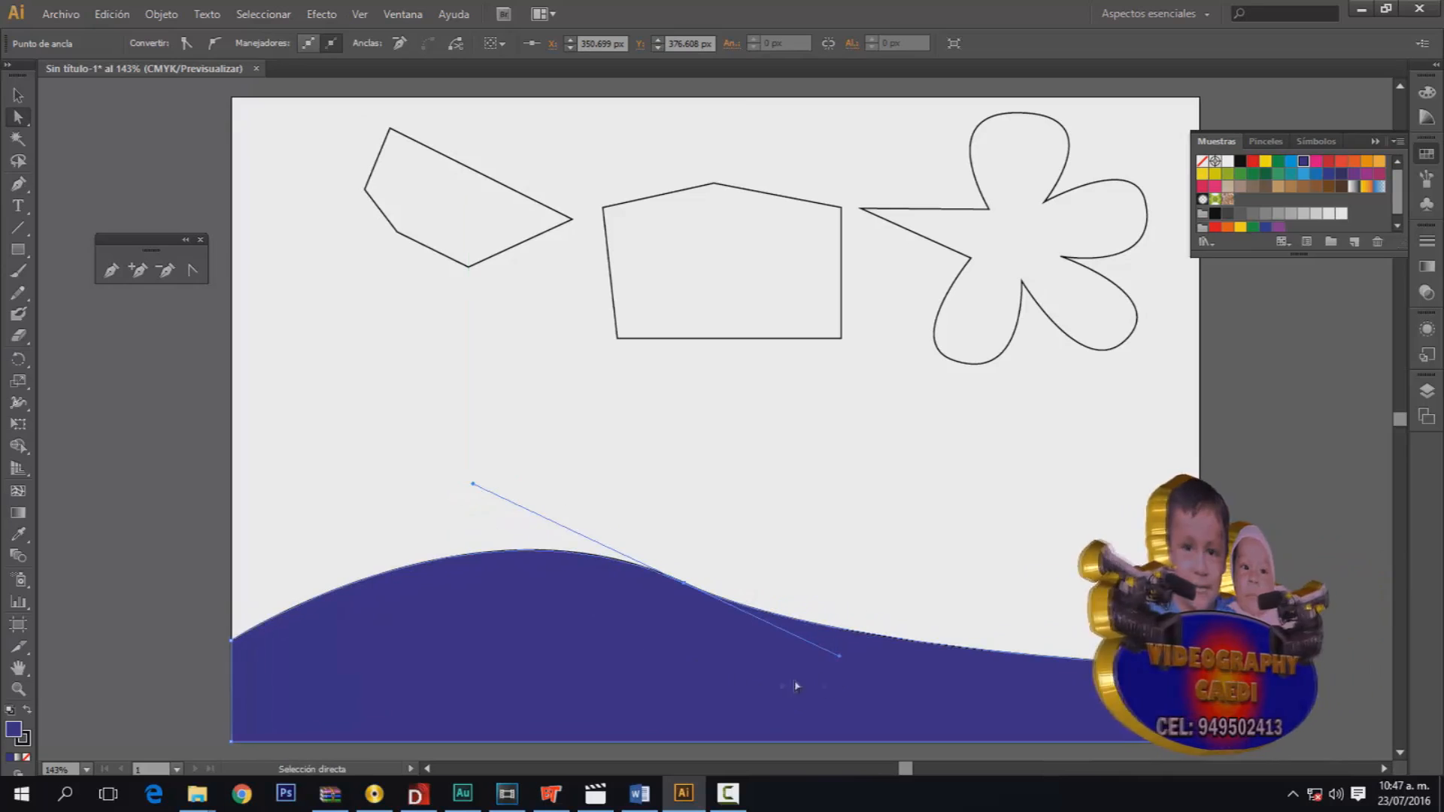
pyautogui.moveTo(687, 592); pyautogui.dragTo(702, 644)
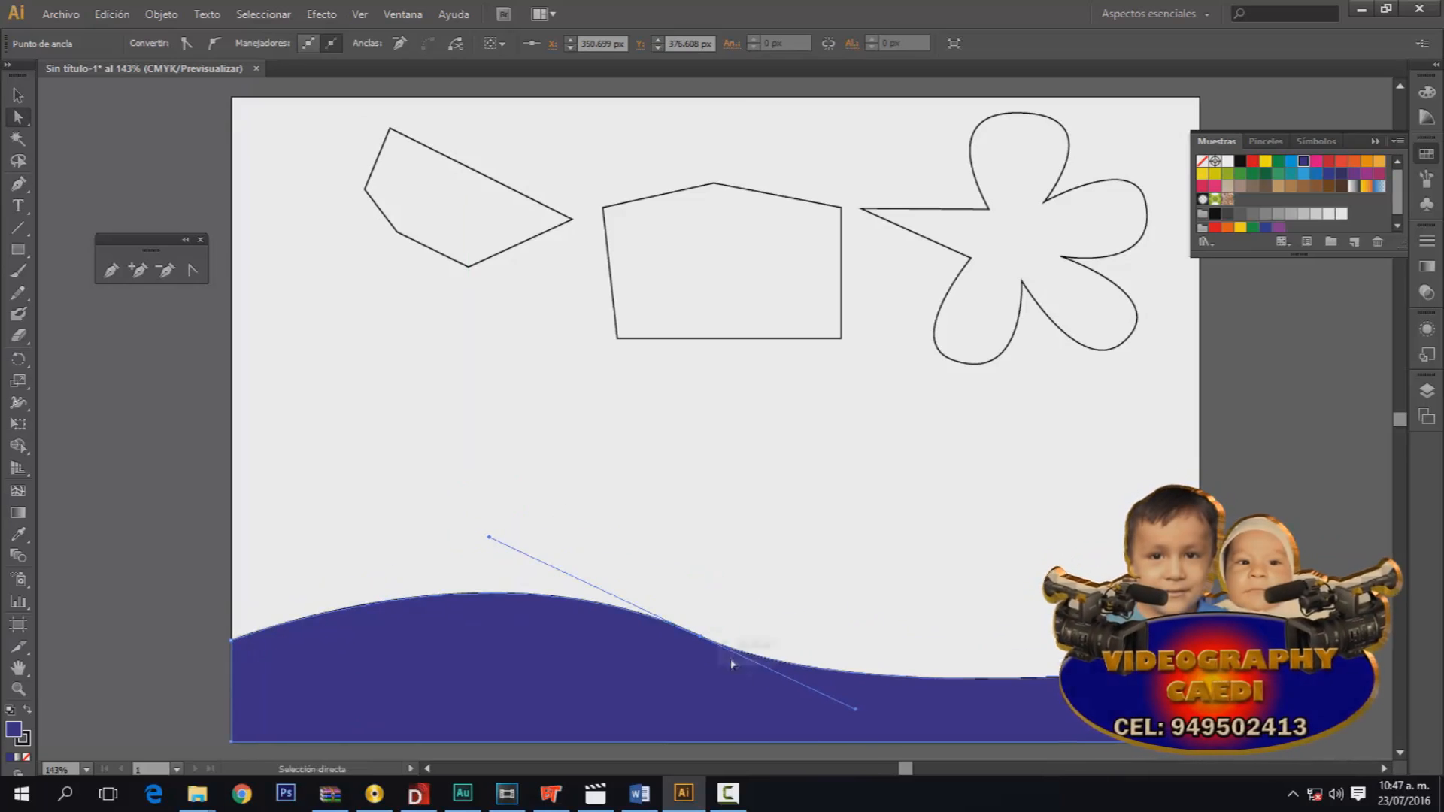
pyautogui.moveTo(856, 713); pyautogui.dragTo(850, 553)
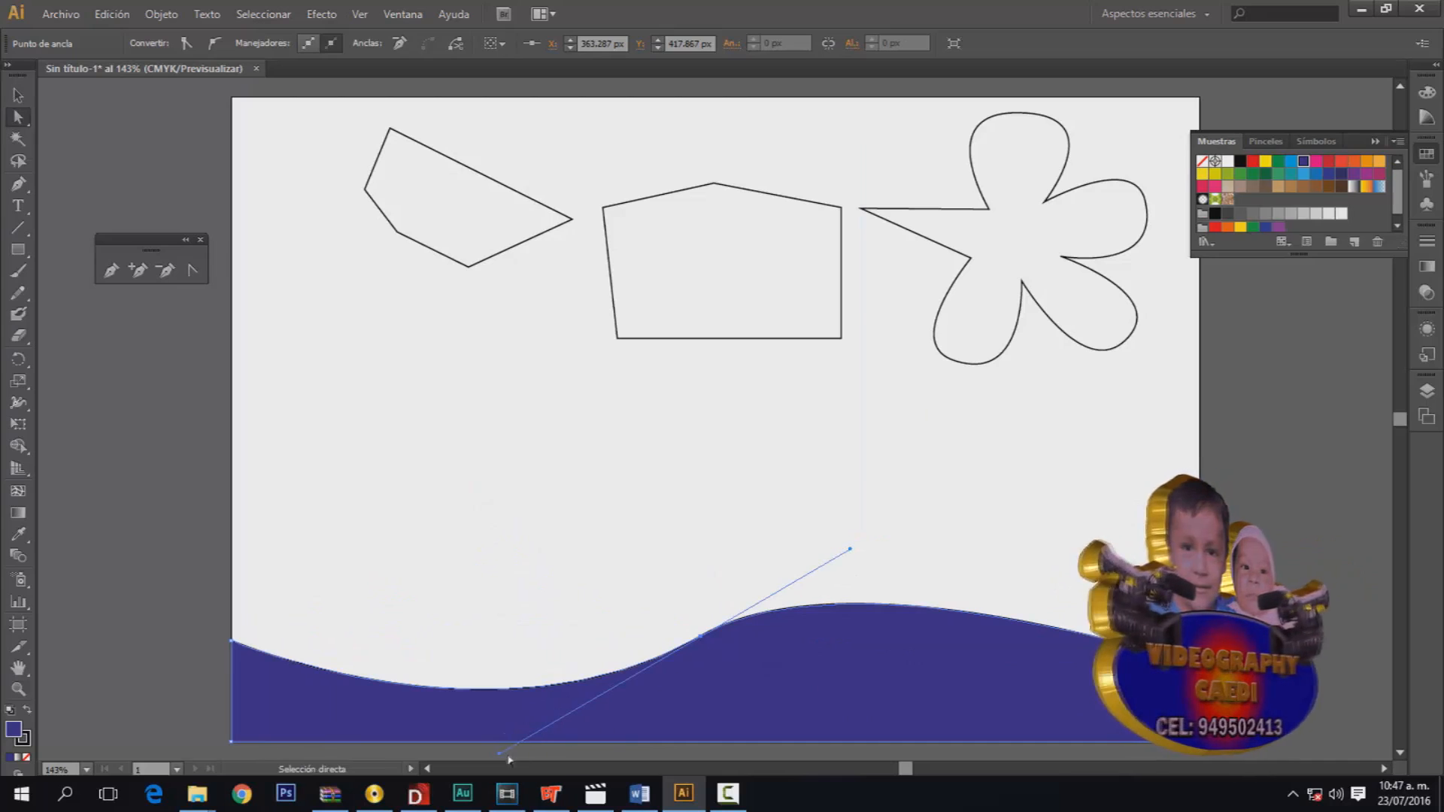
pyautogui.moveTo(502, 755); pyautogui.dragTo(481, 539)
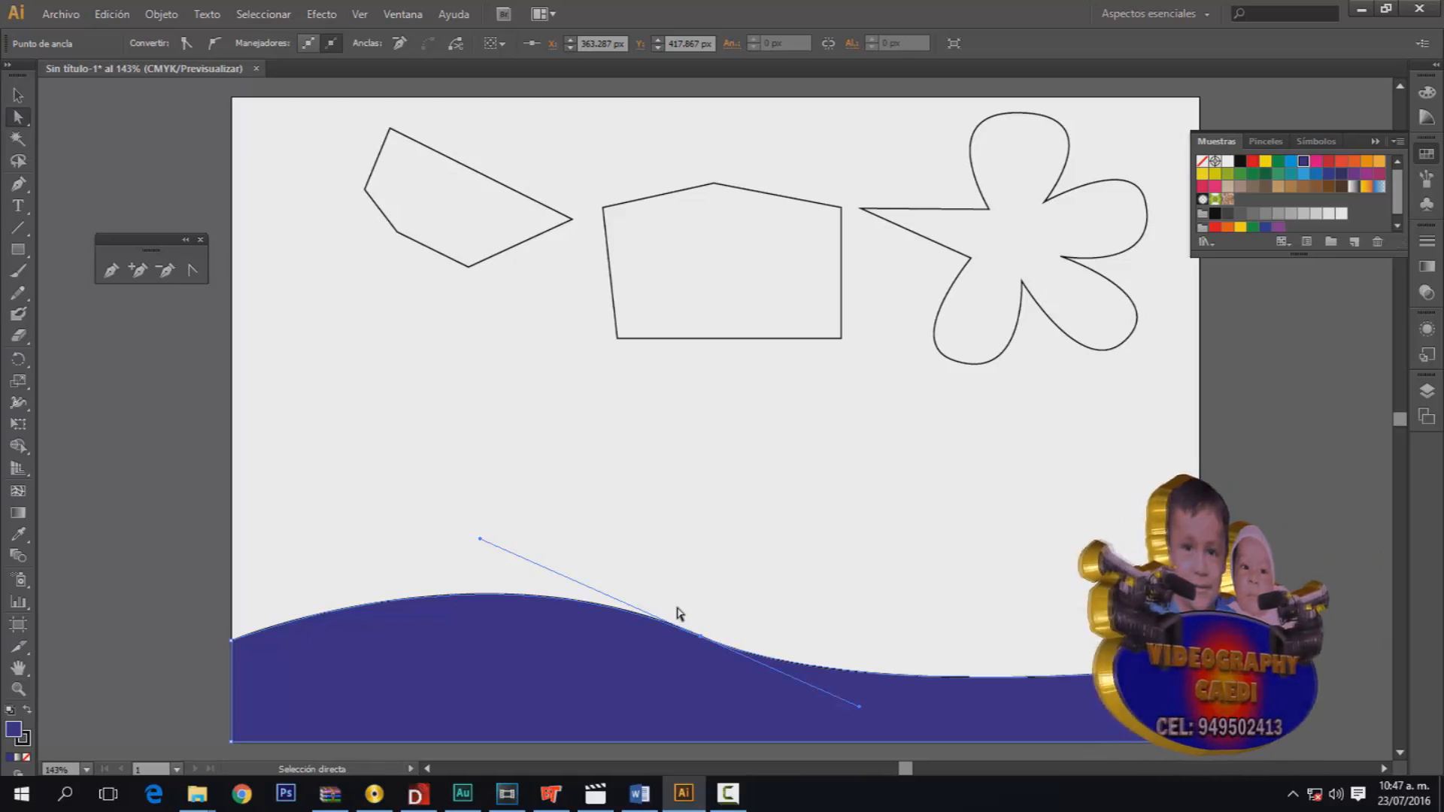
# Step: Draw a straight edge about 332 px long above the wave, curve its right end down about 52 px, and undo a trial bottom edge
pyautogui.click(111, 269)
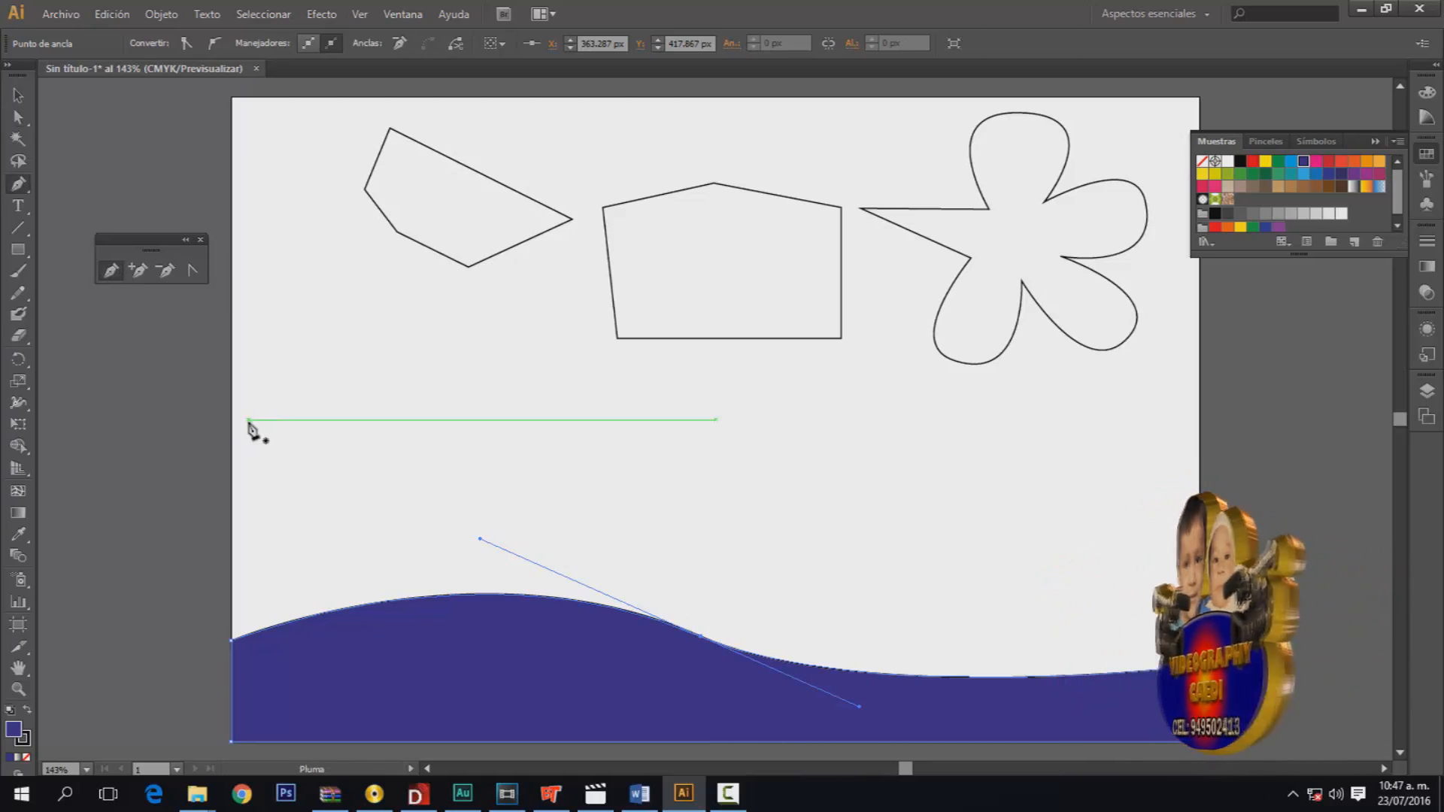
pyautogui.click(249, 421)
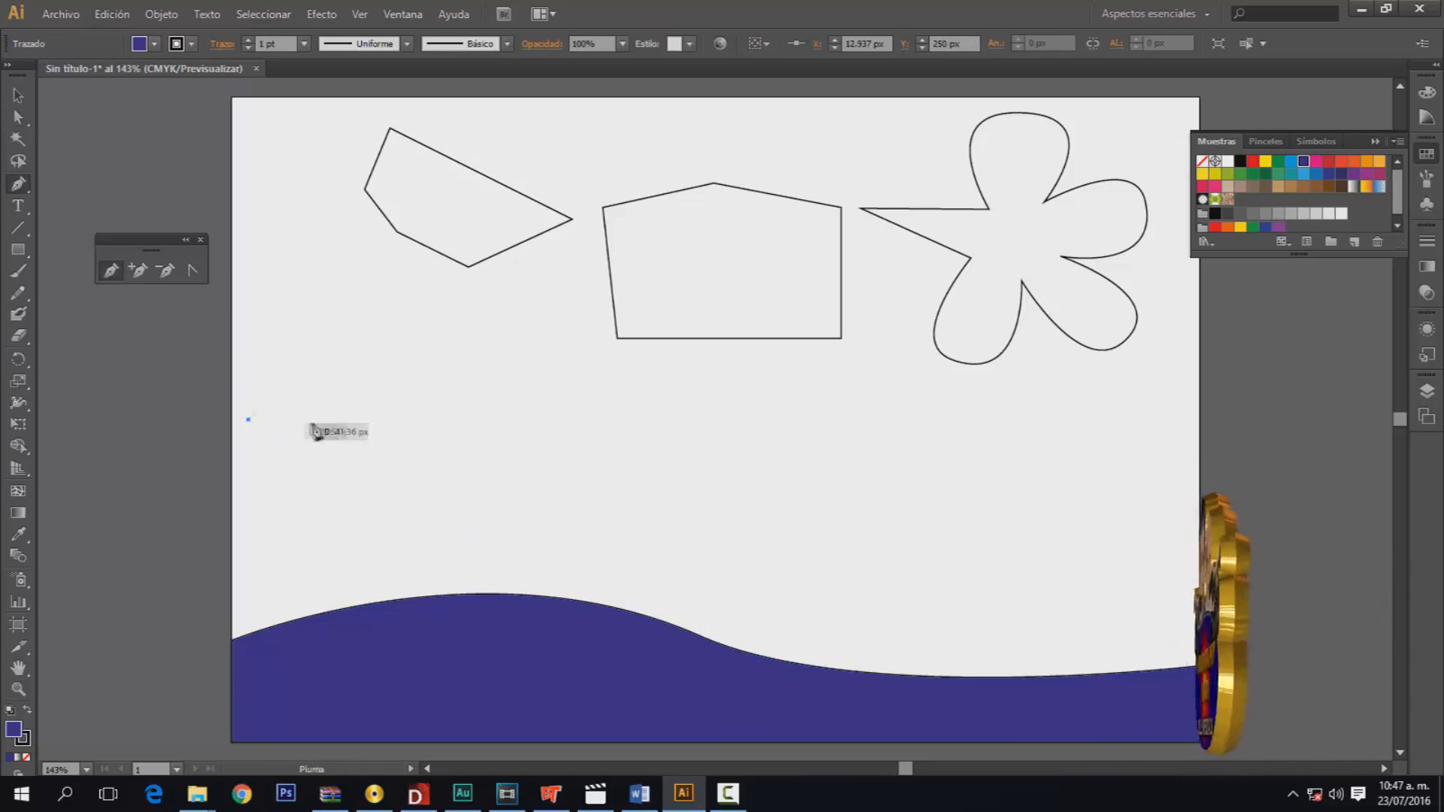
pyautogui.click(678, 421)
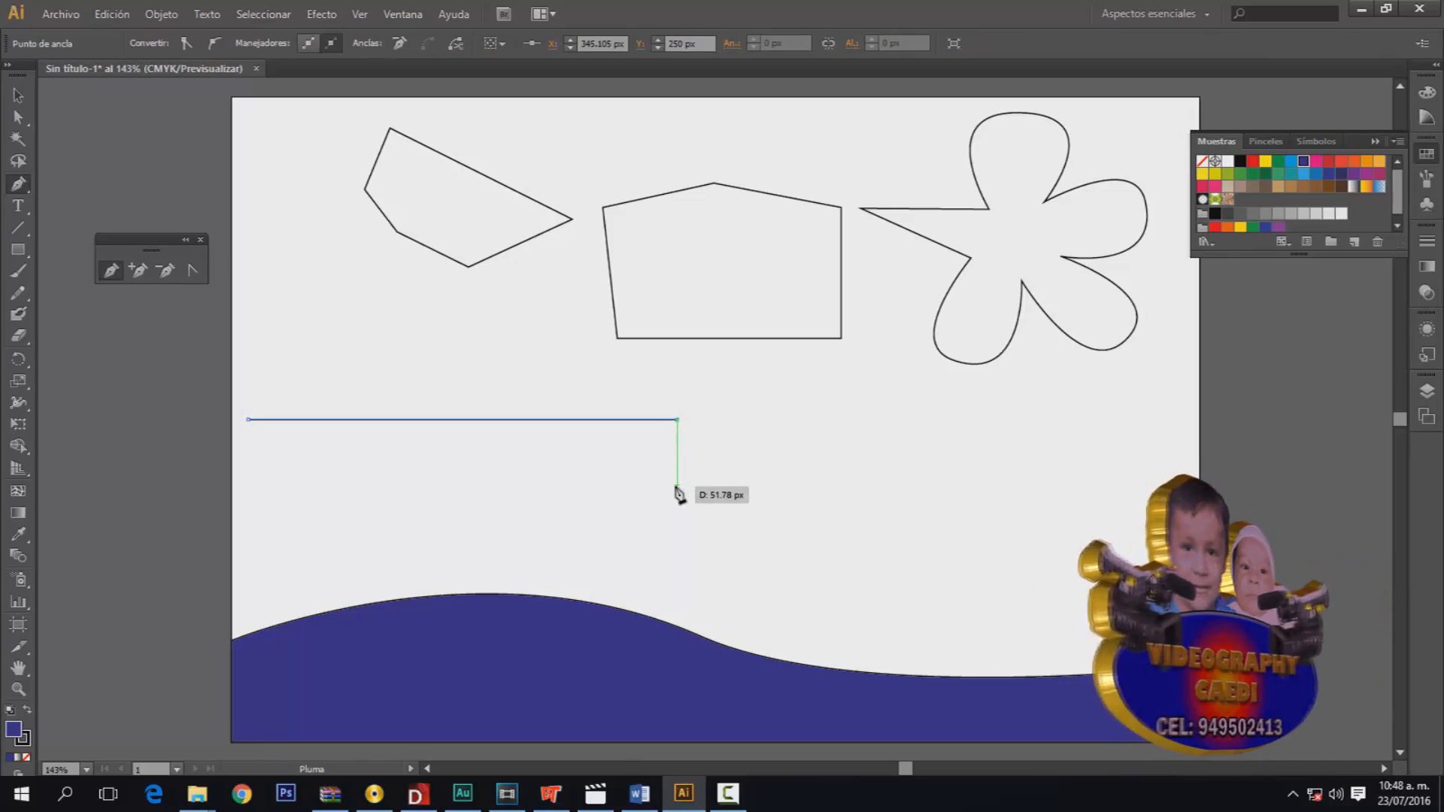
pyautogui.moveTo(677, 485); pyautogui.dragTo(590, 519)
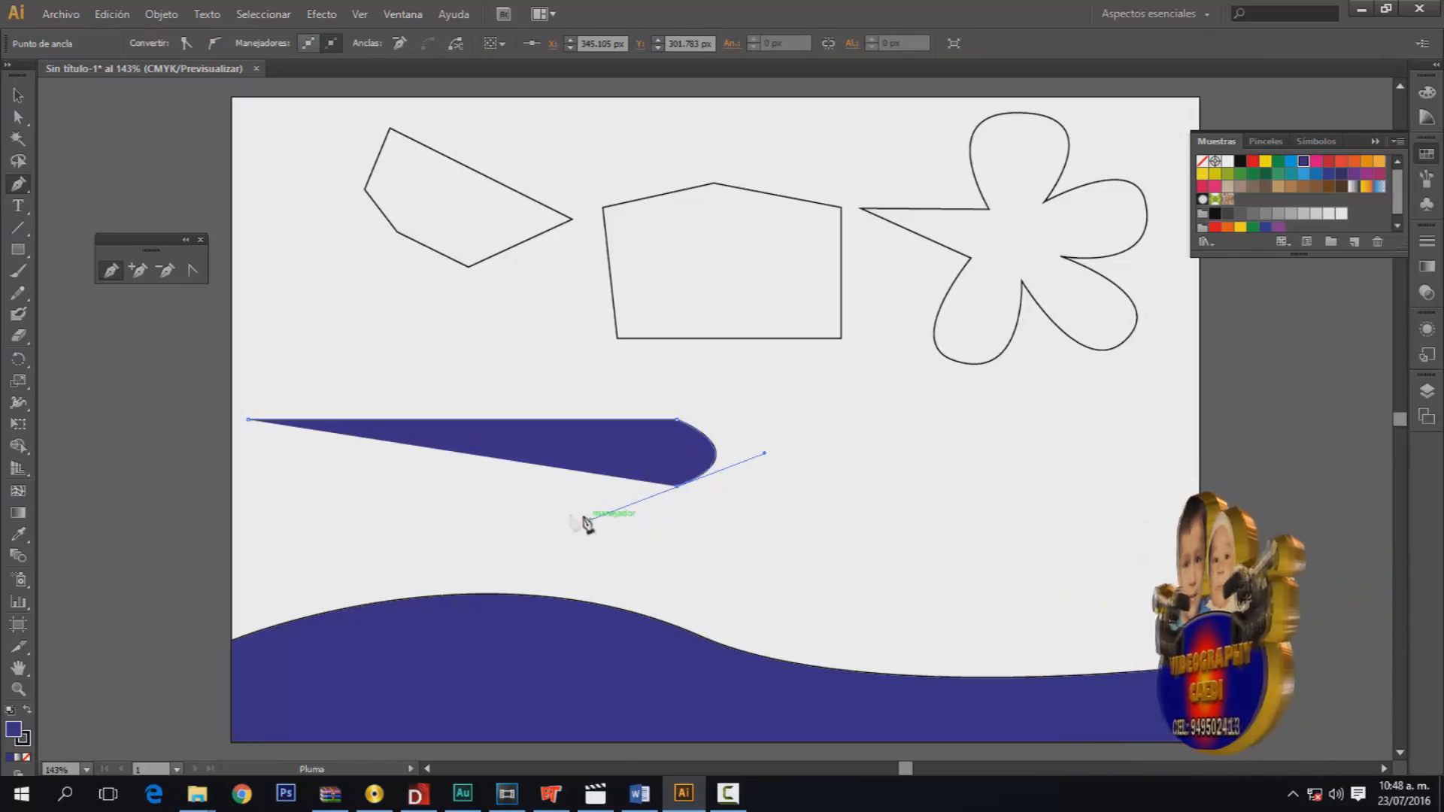
pyautogui.click(258, 487)
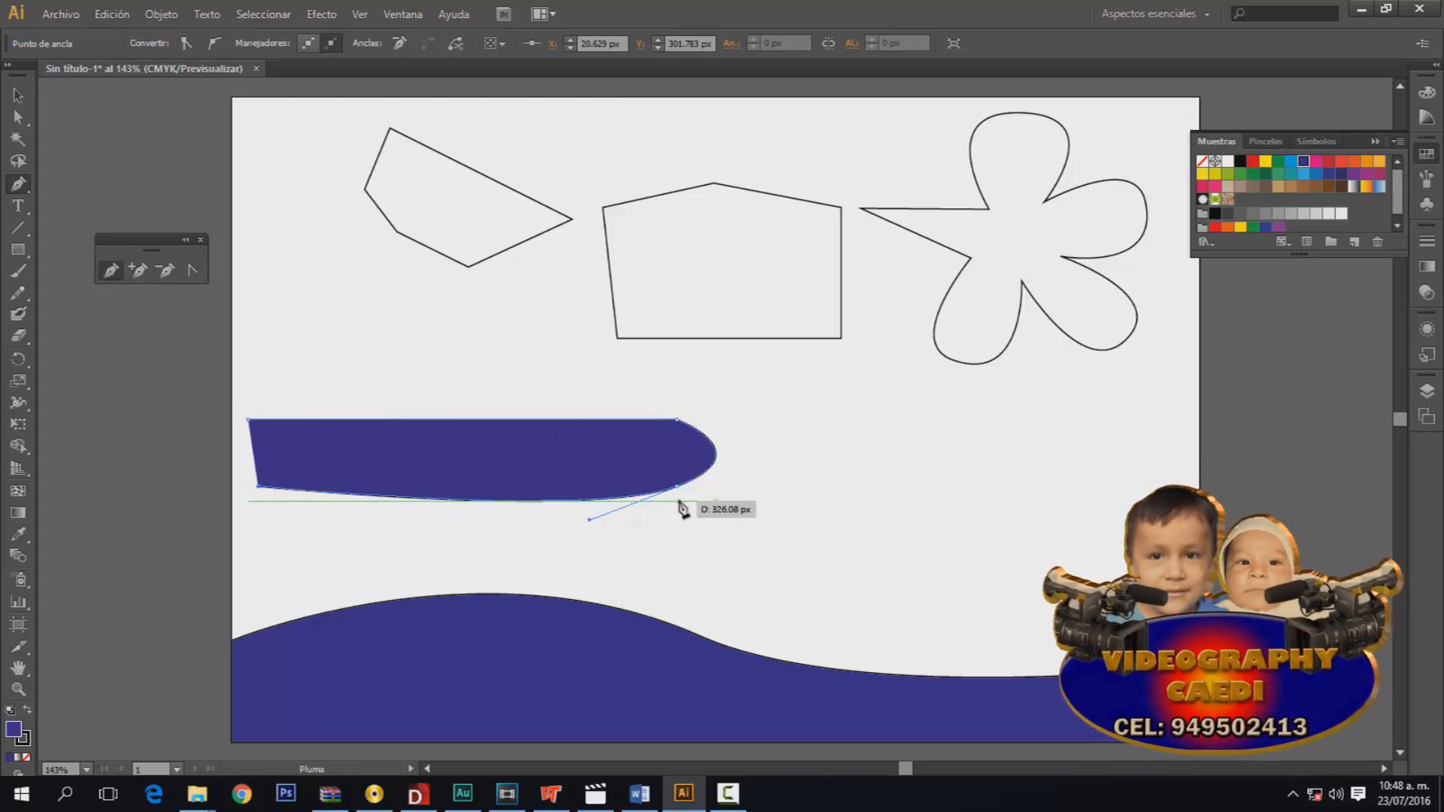
pyautogui.hotkey('ctrl', 'z')
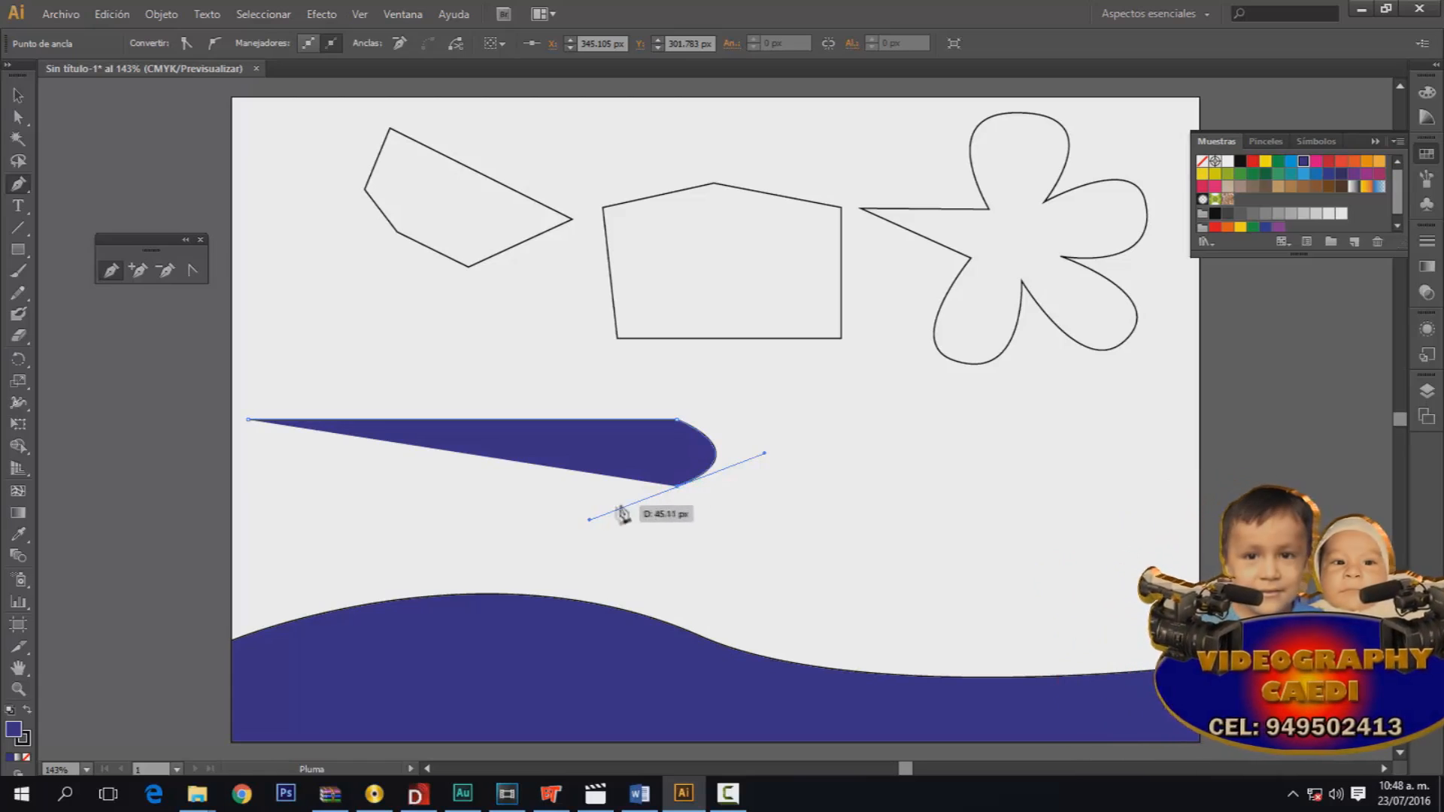
# Step: Remove the lower-right anchor's outgoing handle, close the banner with straight bottom and left edges, and deselect it
pyautogui.click(677, 486)
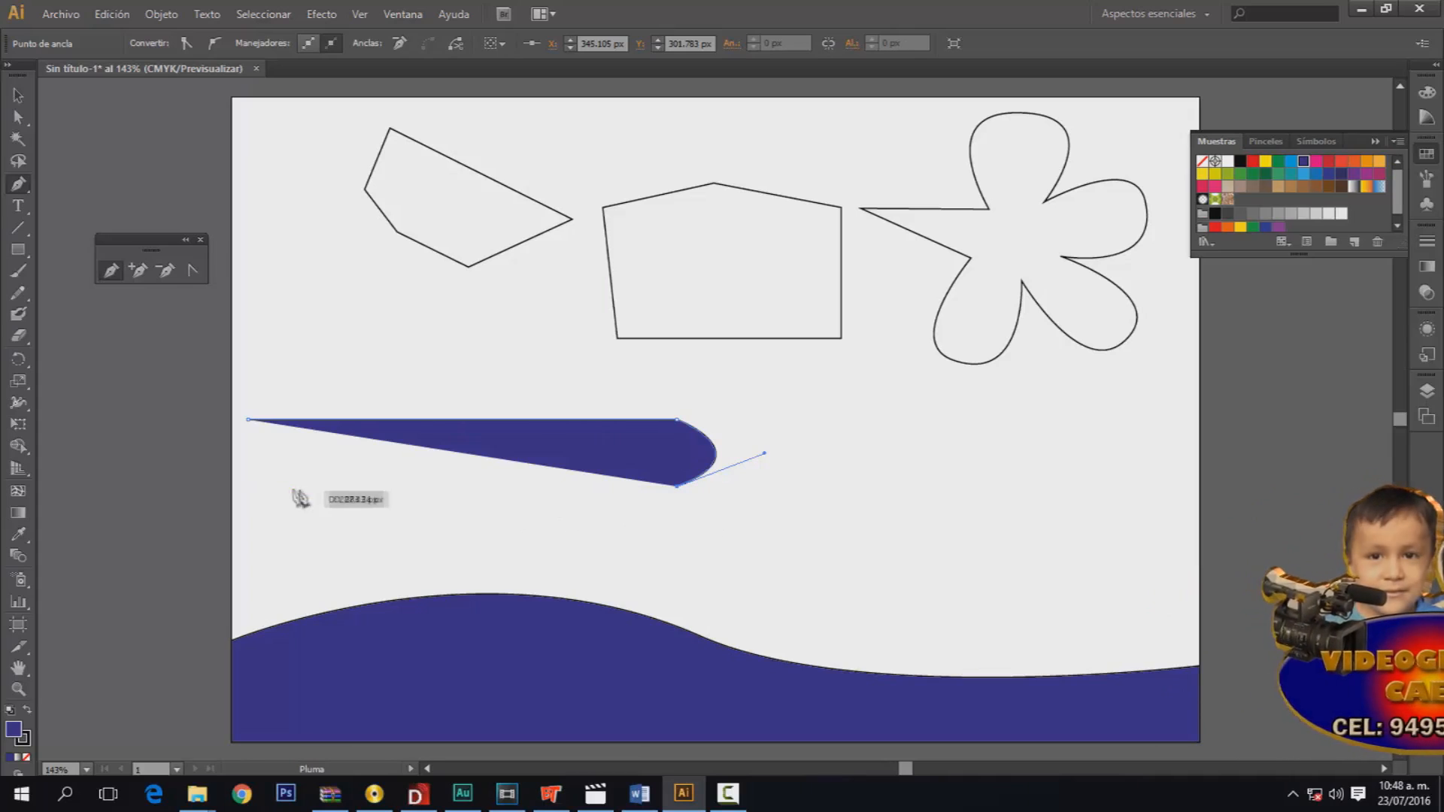
pyautogui.click(250, 485)
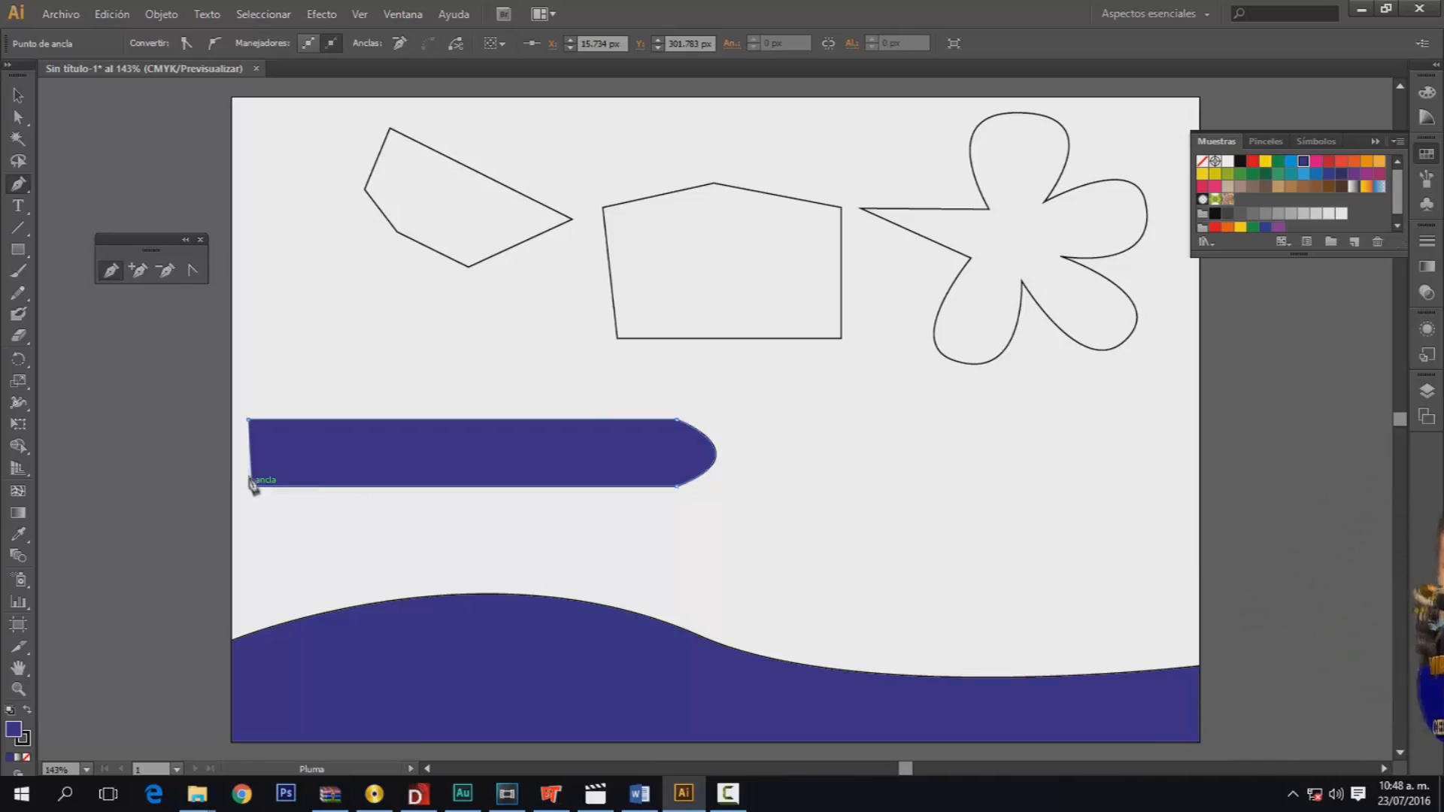
pyautogui.click(248, 419)
pyautogui.click(18, 95)
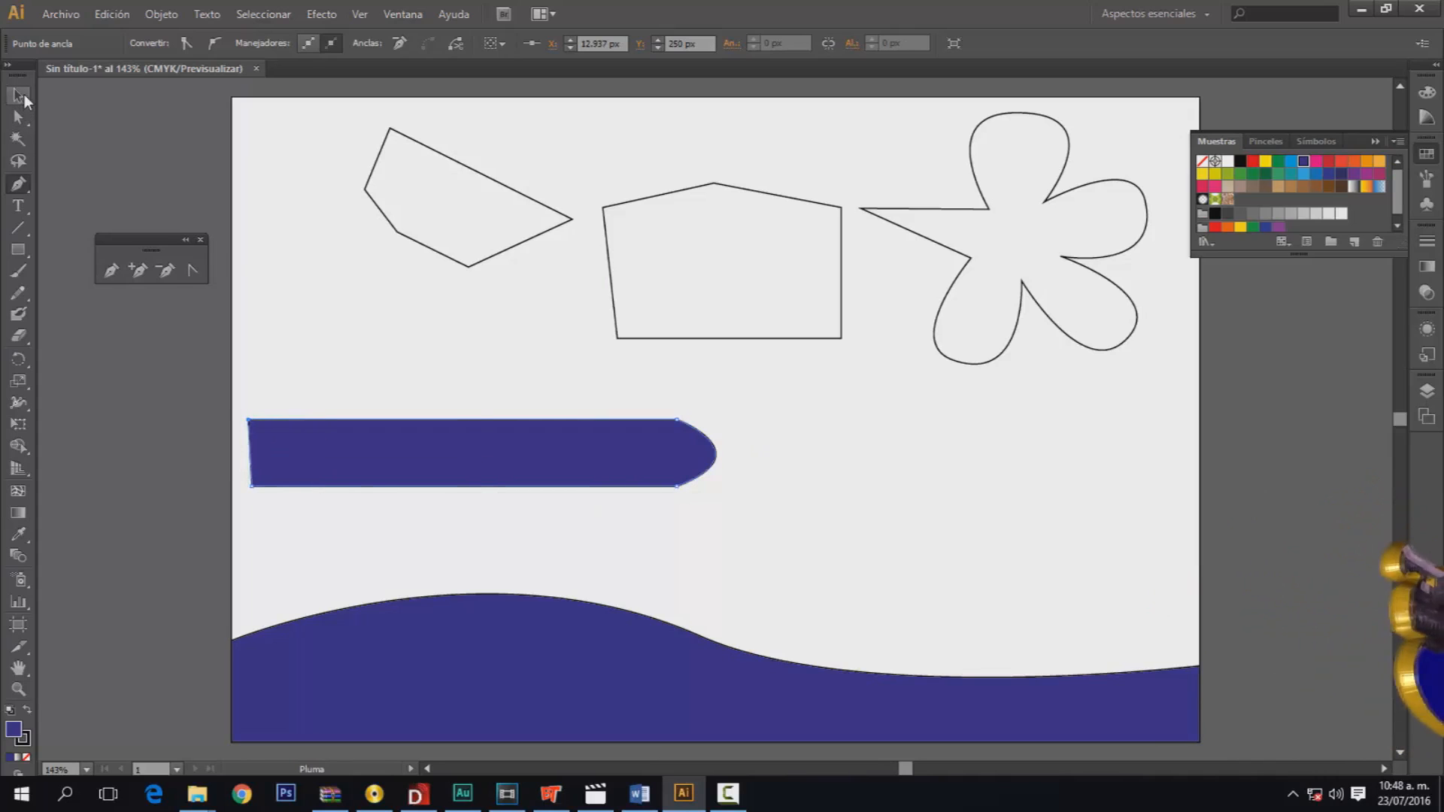
pyautogui.click(773, 524)
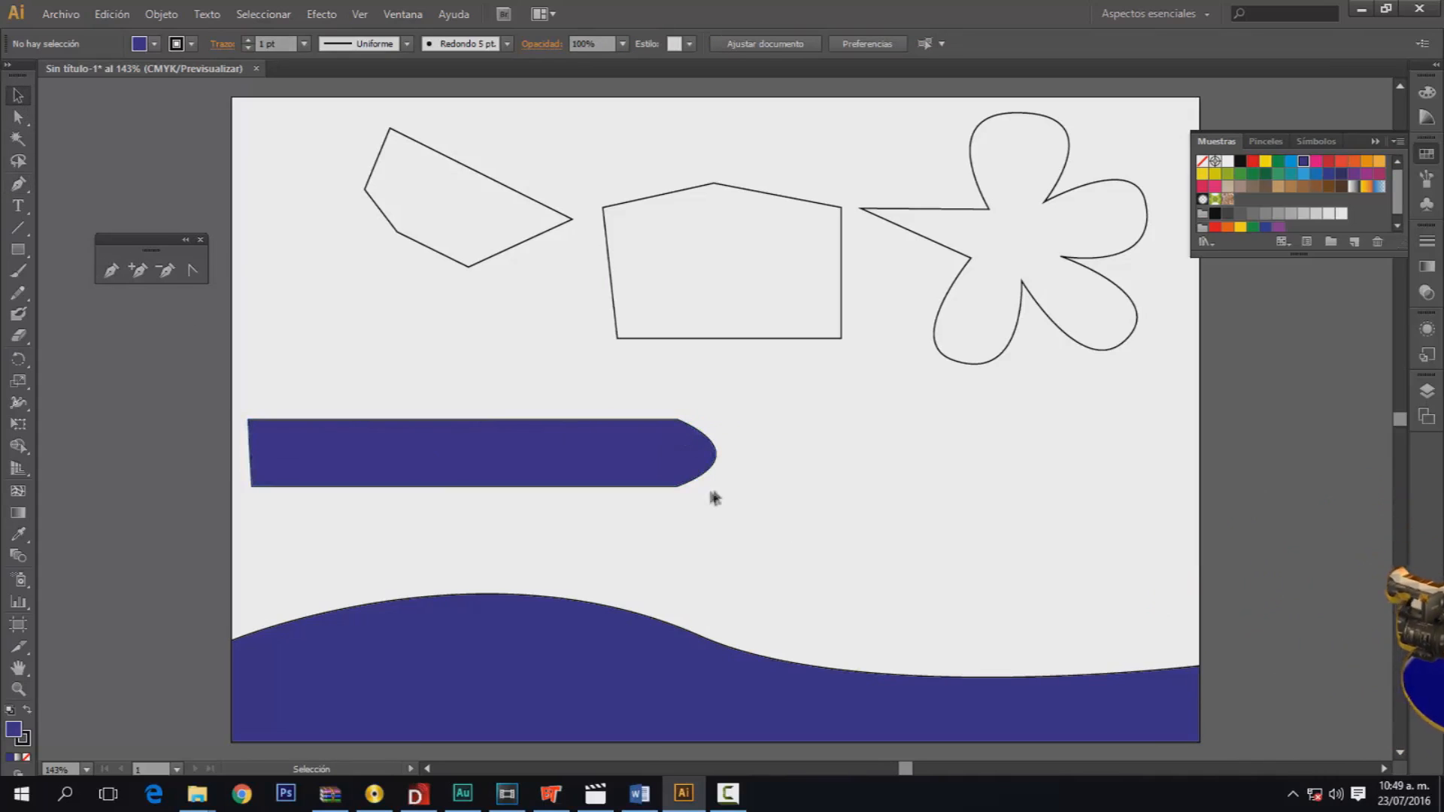
# Step: Move the whole blue banner slightly right and down with Direct Selection
pyautogui.click(251, 484)
pyautogui.press('a')
pyautogui.click(254, 488)
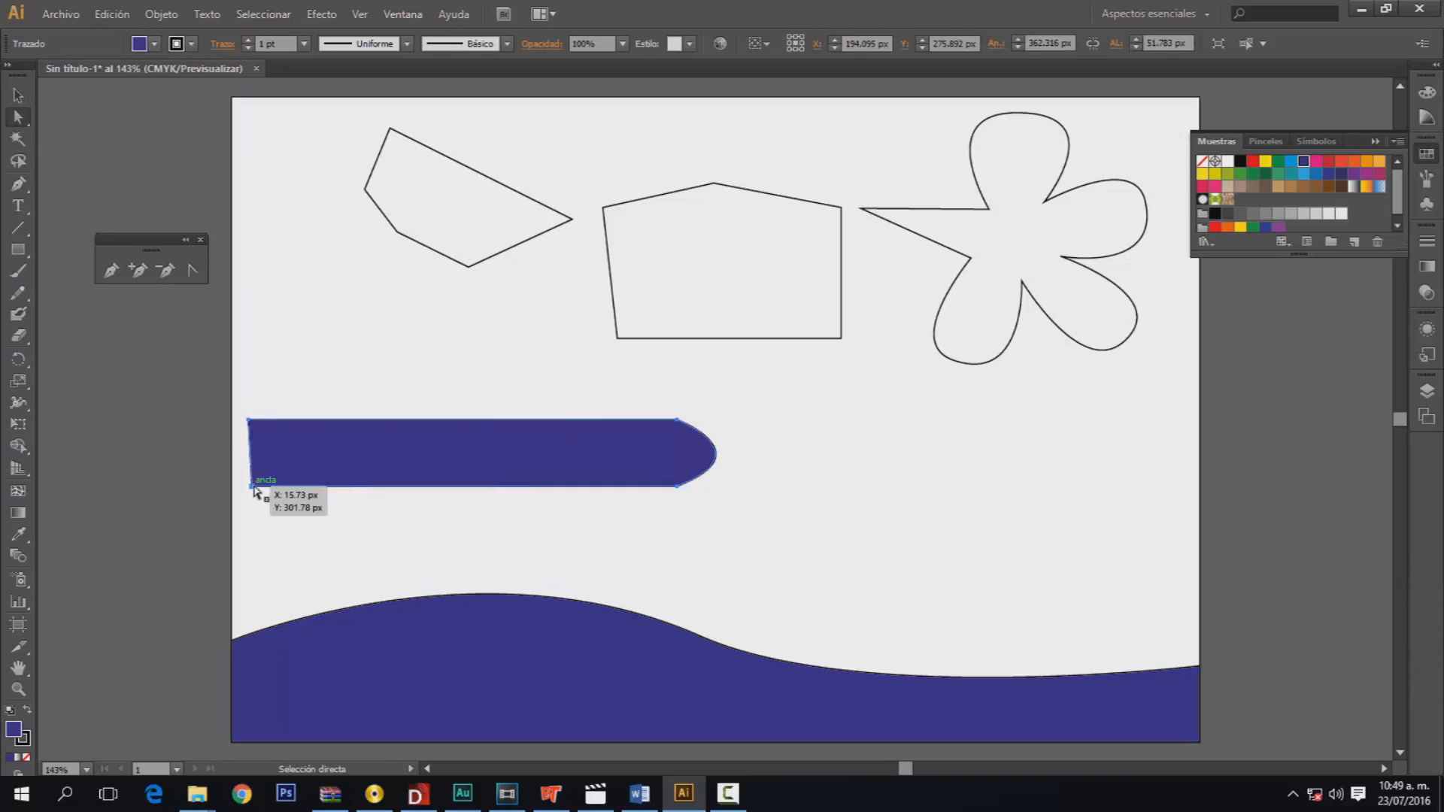
pyautogui.moveTo(247, 485); pyautogui.dragTo(279, 495)
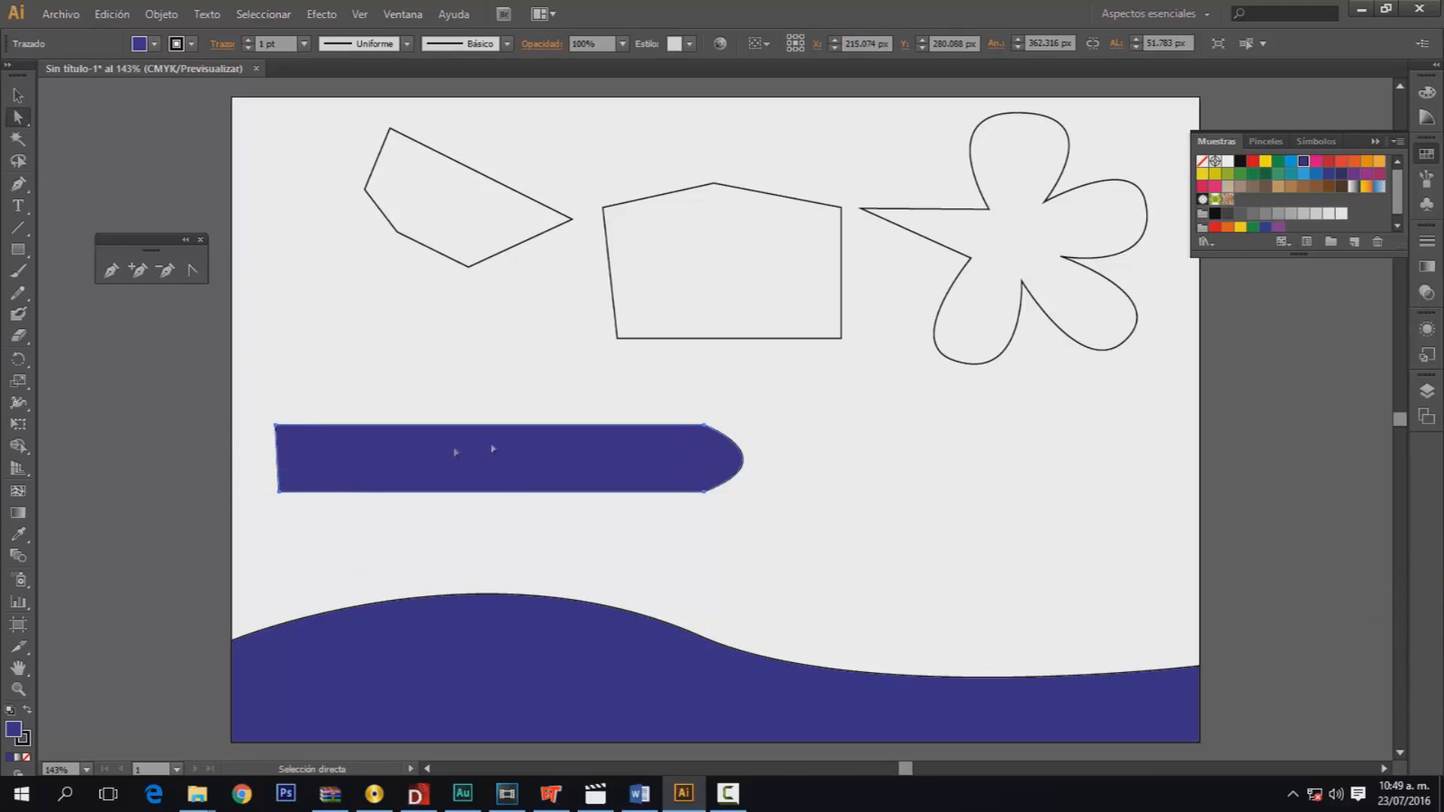
# Step: Move the banner's two left corner anchors onto the artboard's left edge so that its end is vertical
pyautogui.click(278, 493)
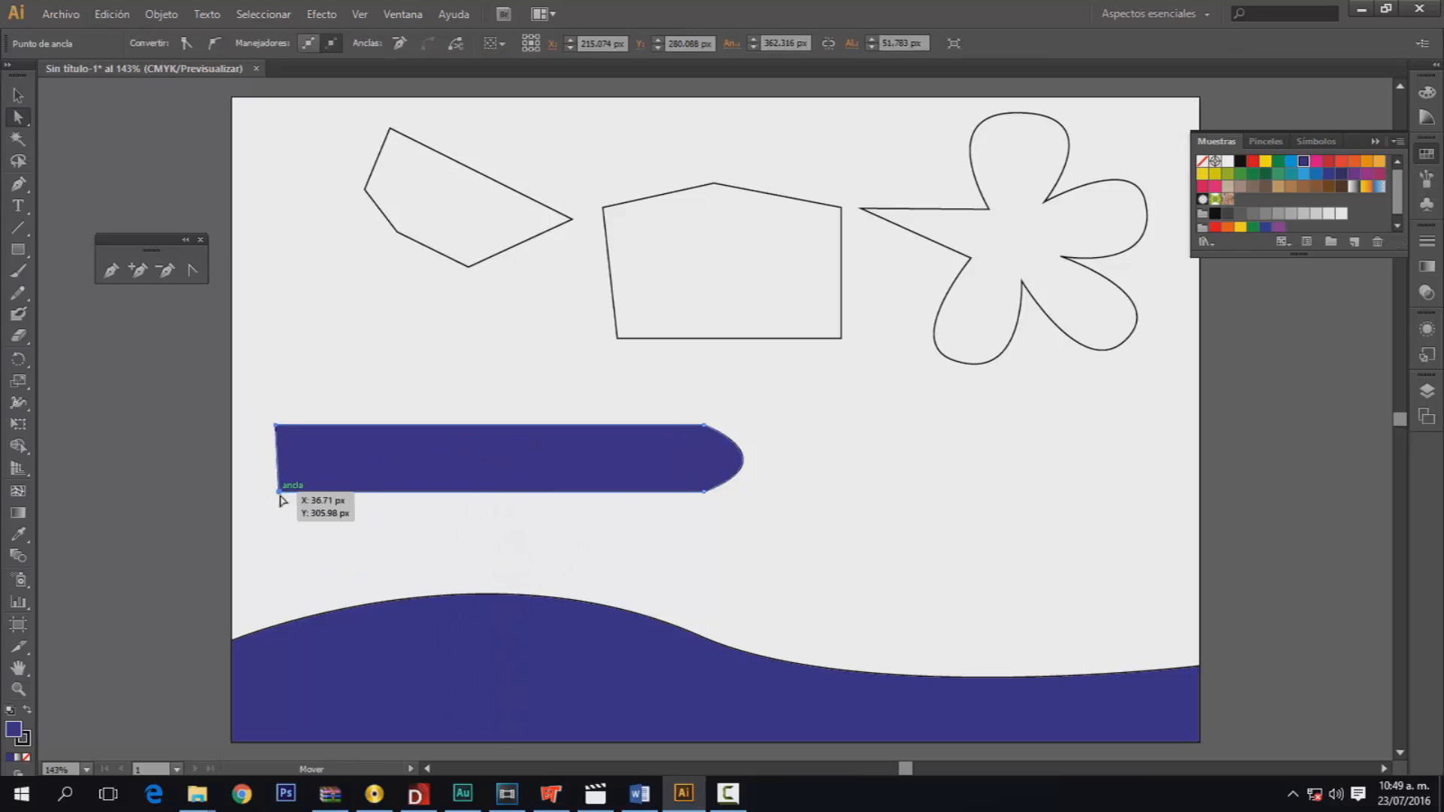
pyautogui.click(279, 494)
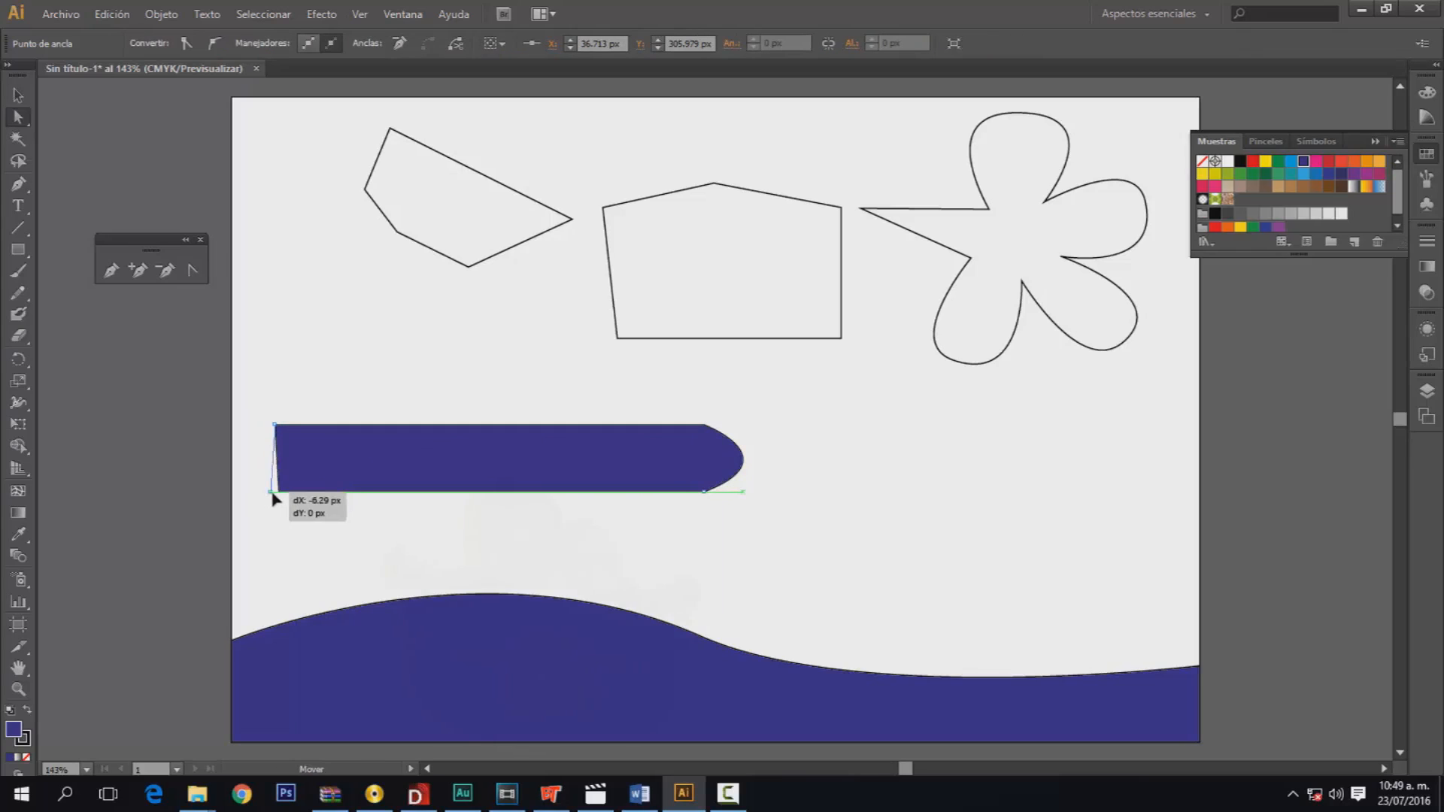
pyautogui.moveTo(273, 496); pyautogui.dragTo(272, 493)
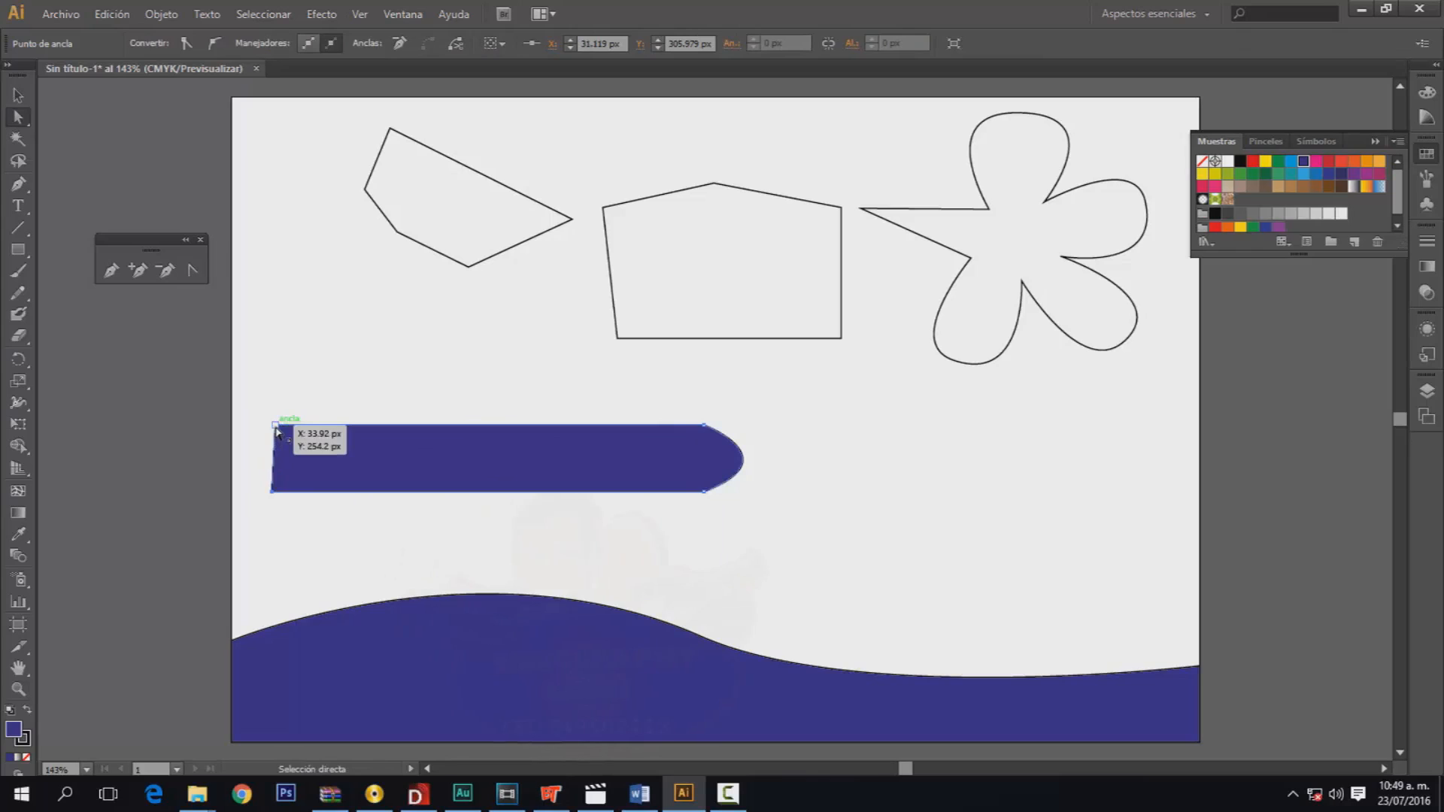
pyautogui.moveTo(274, 430); pyautogui.dragTo(232, 426)
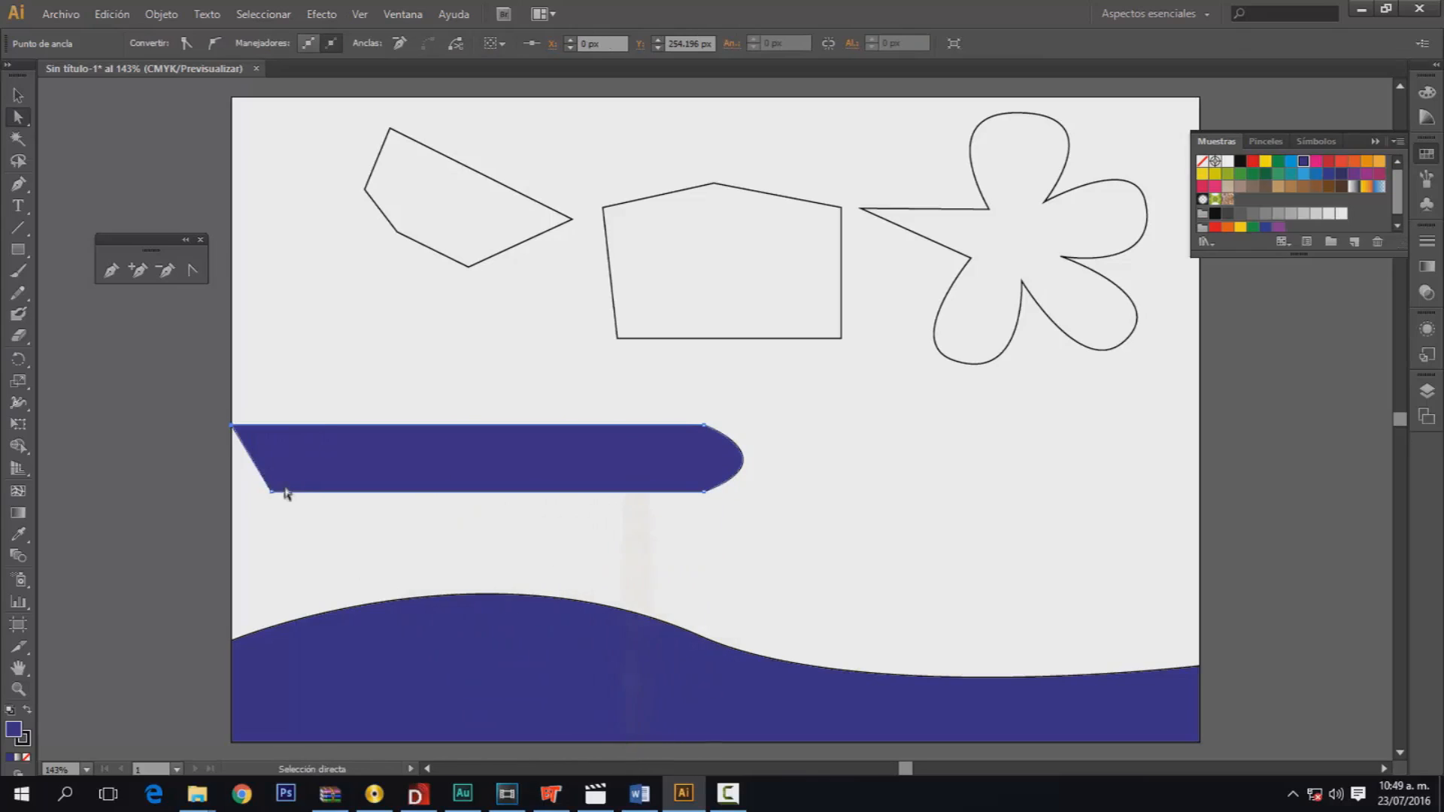
pyautogui.moveTo(272, 494); pyautogui.dragTo(232, 493)
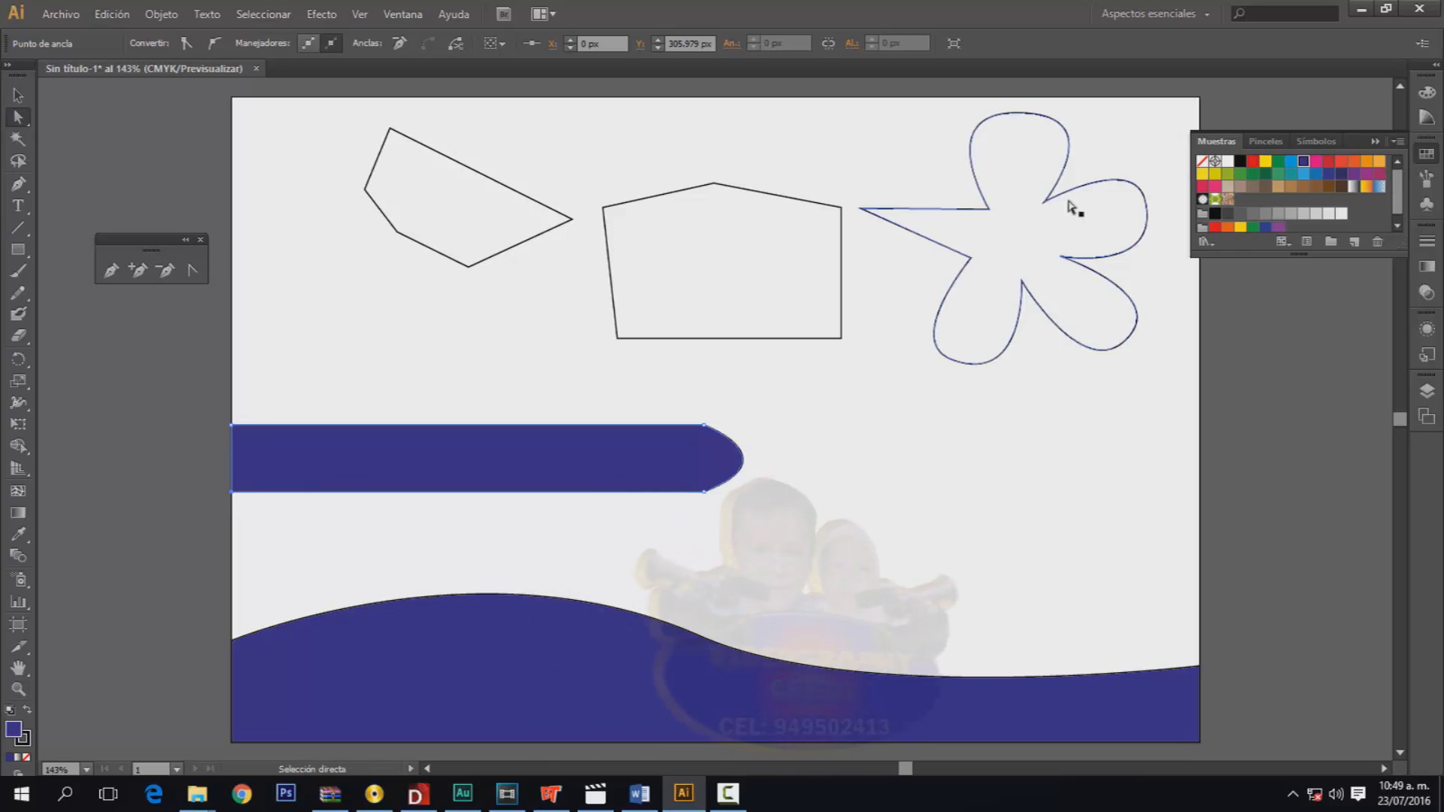
# Step: Delete the blue banner, the blue wave, the five-sided shape and the polygon, leaving only the flower on the artboard
pyautogui.click(644, 454)
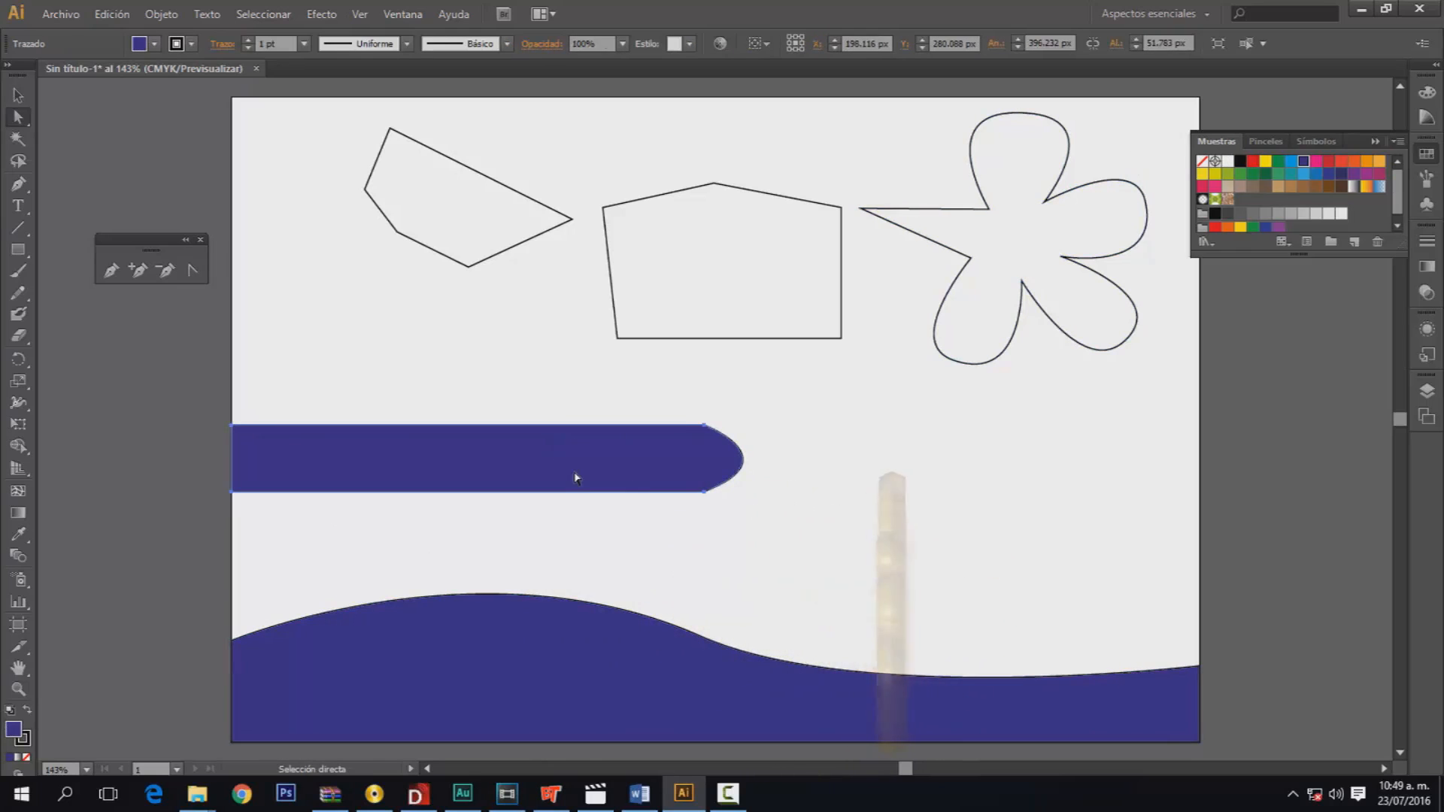
pyautogui.press('Delete')
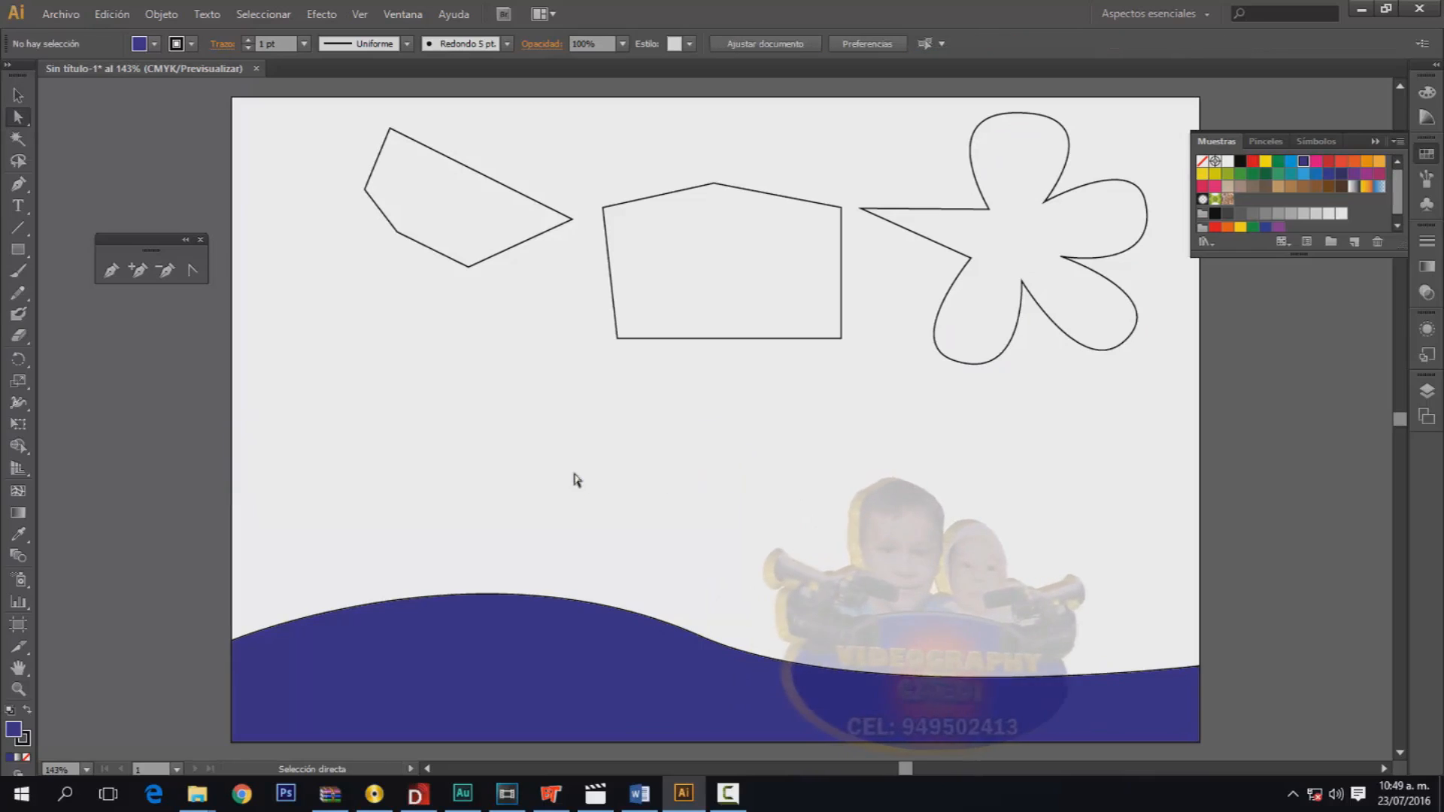
pyautogui.click(584, 628)
pyautogui.press('Delete')
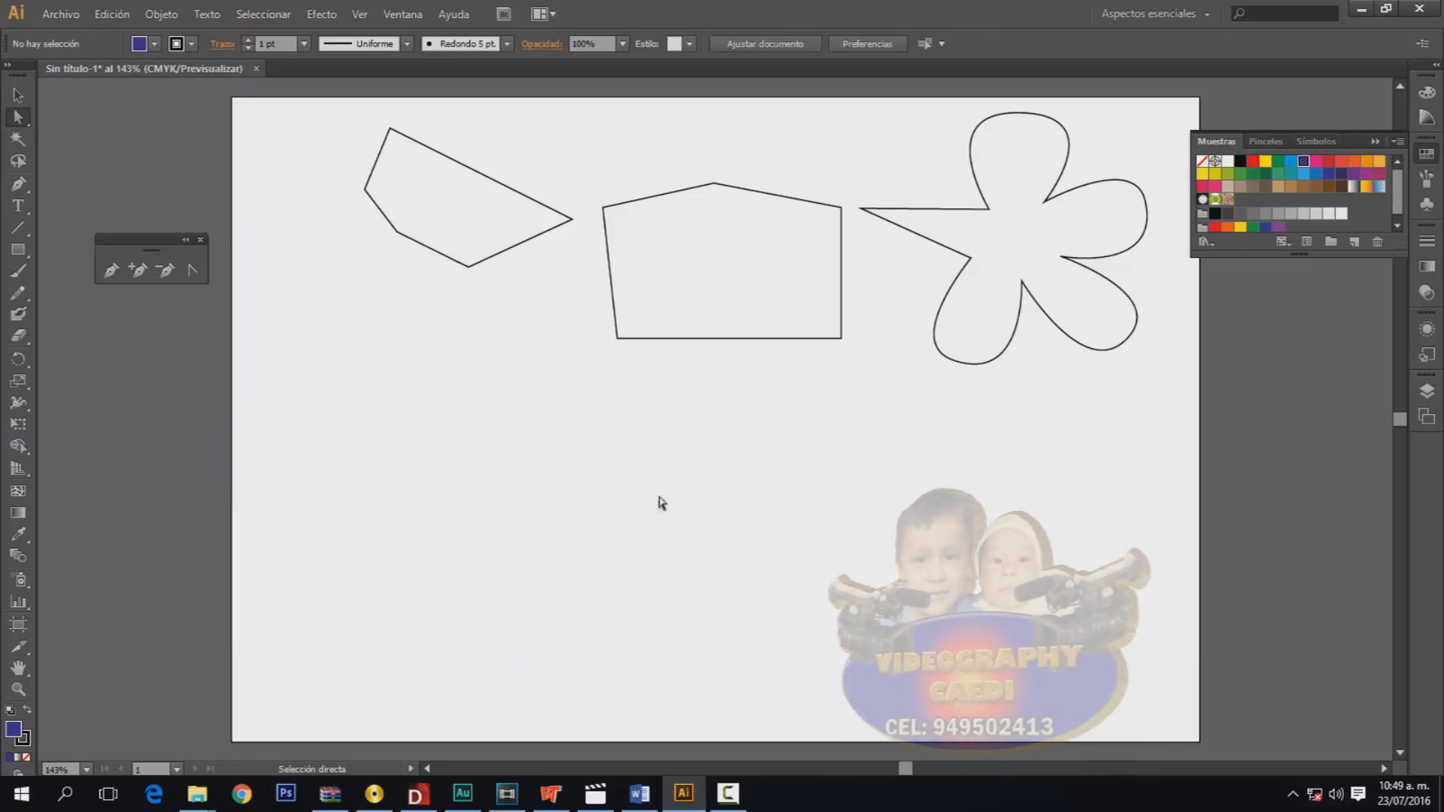
pyautogui.click(772, 324)
pyautogui.press('Delete')
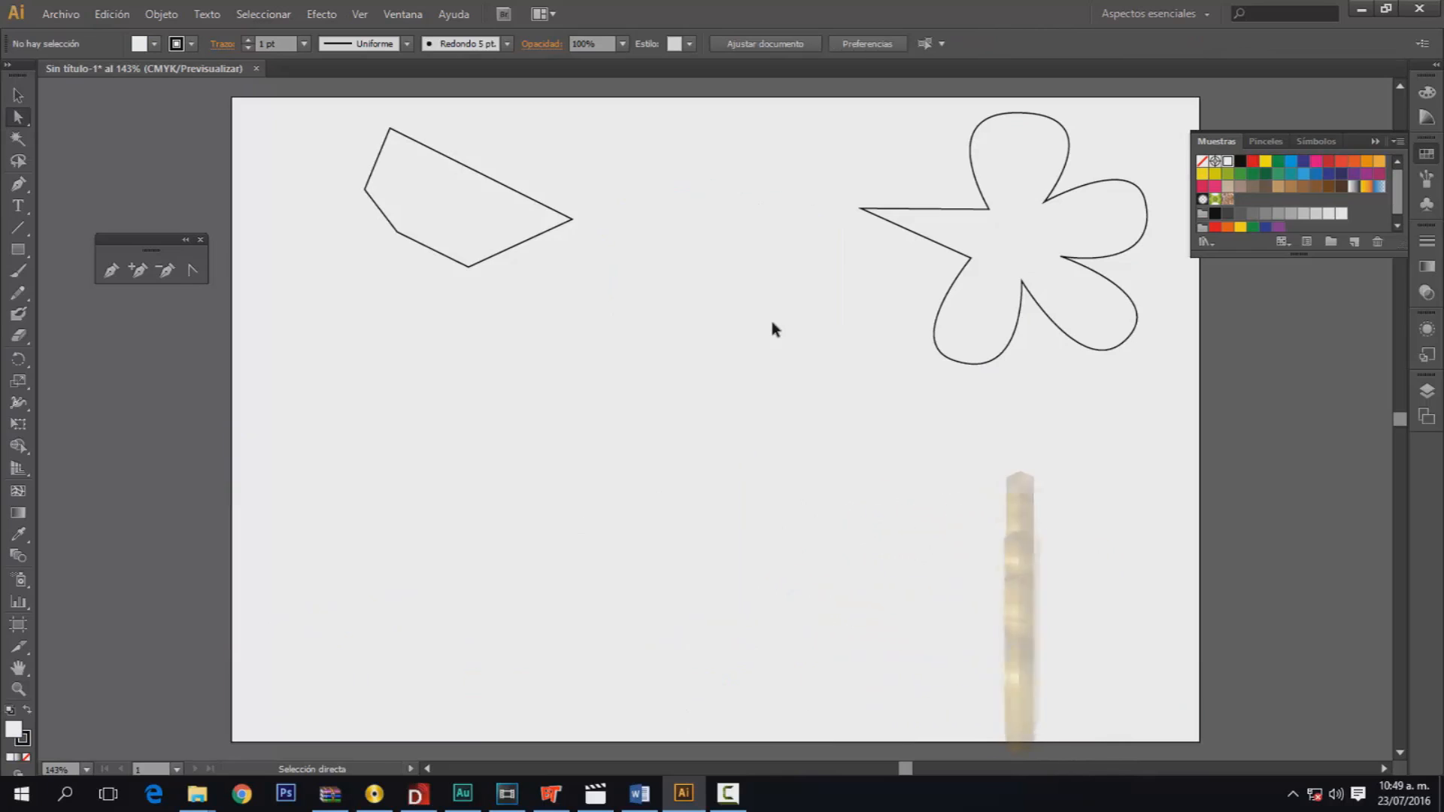
pyautogui.click(508, 198)
pyautogui.press('Delete')
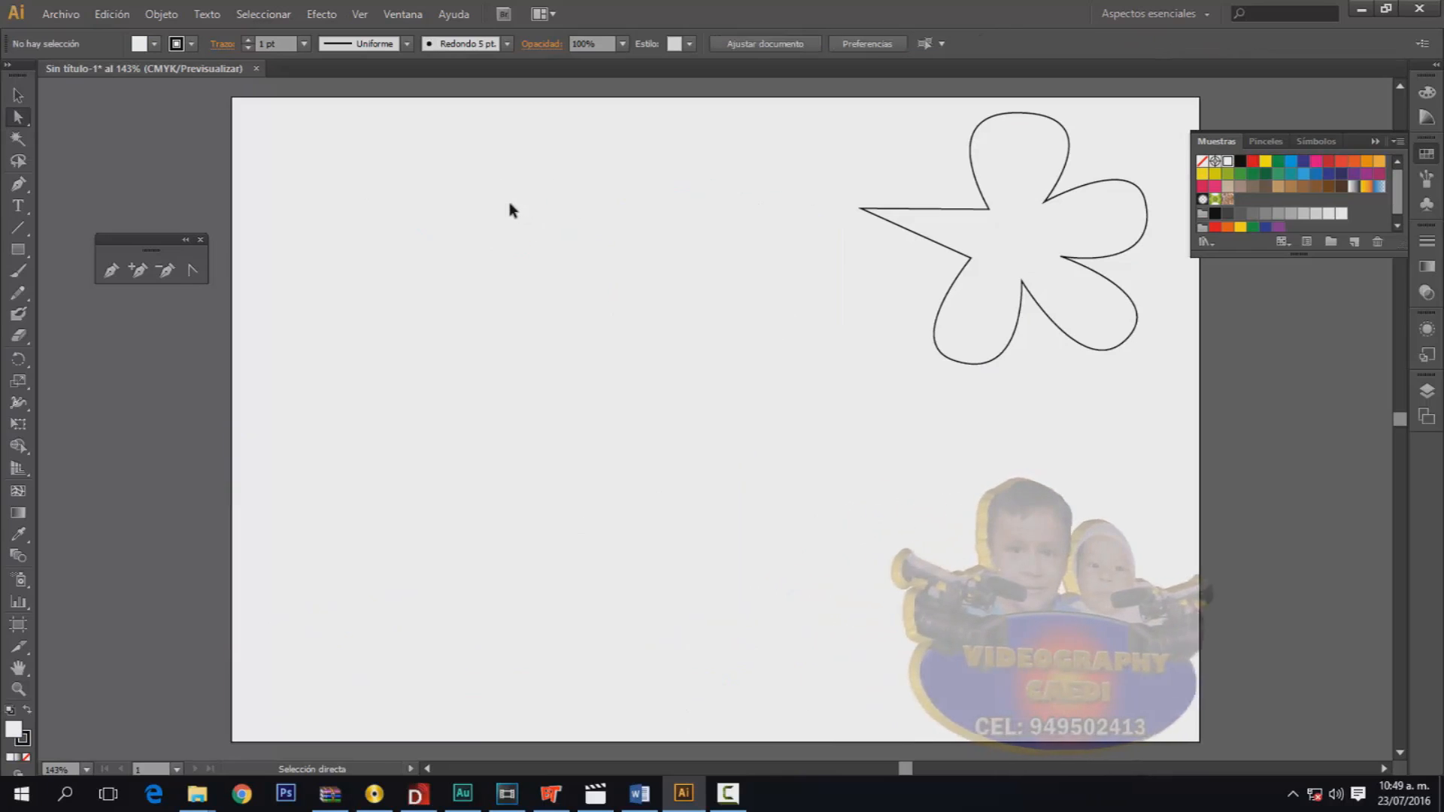
# Step: Convert the flower's pointed left petal tip to a smooth anchor and lengthen its handles to round the petal
pyautogui.click(864, 210)
pyautogui.click(216, 43)
pyautogui.moveTo(868, 178); pyautogui.dragTo(895, 124)
pyautogui.moveTo(849, 236); pyautogui.dragTo(849, 262)
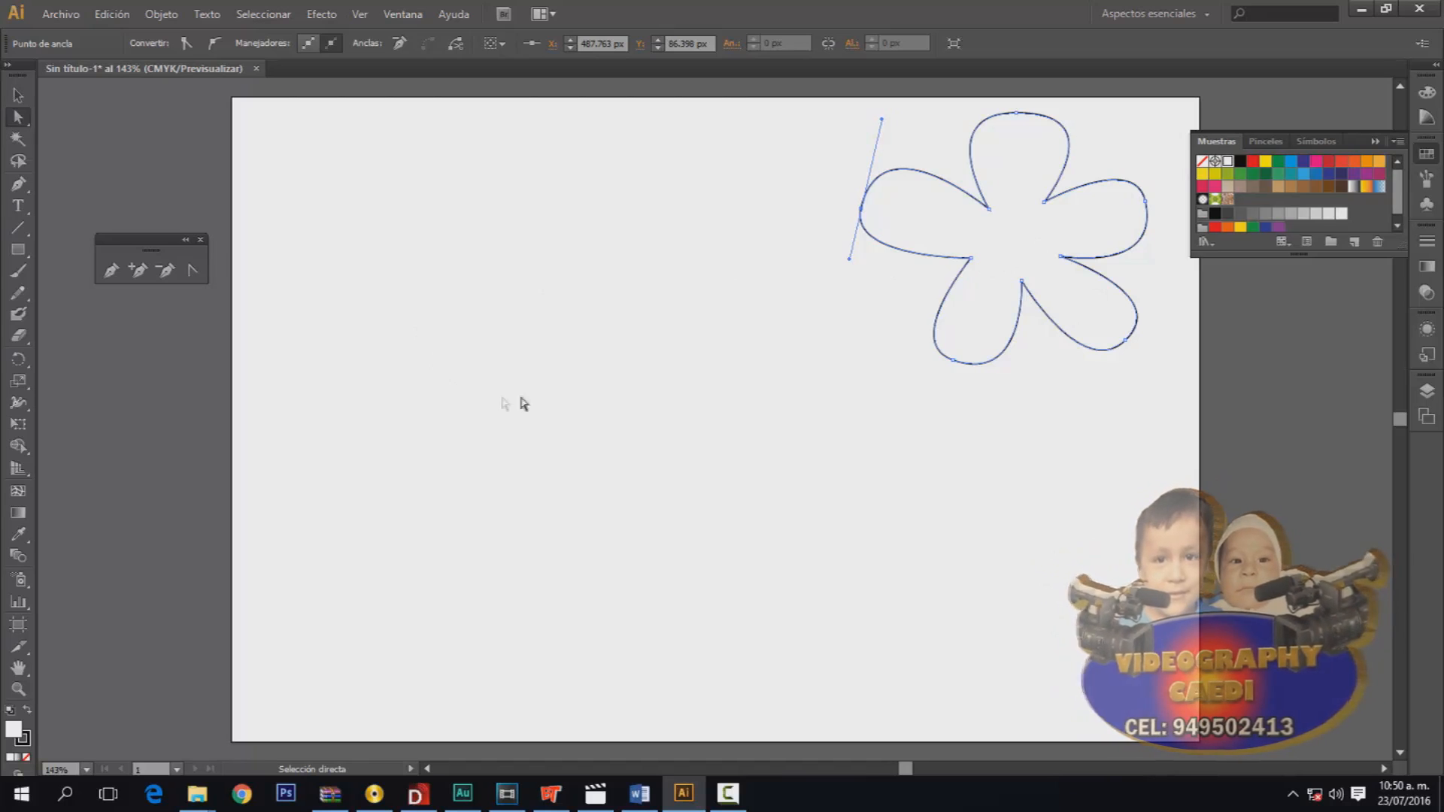
# Step: Start a second flower on the empty left area with the Pen tool, drawing its curved upper petal and retracting the outgoing handle
pyautogui.click(111, 269)
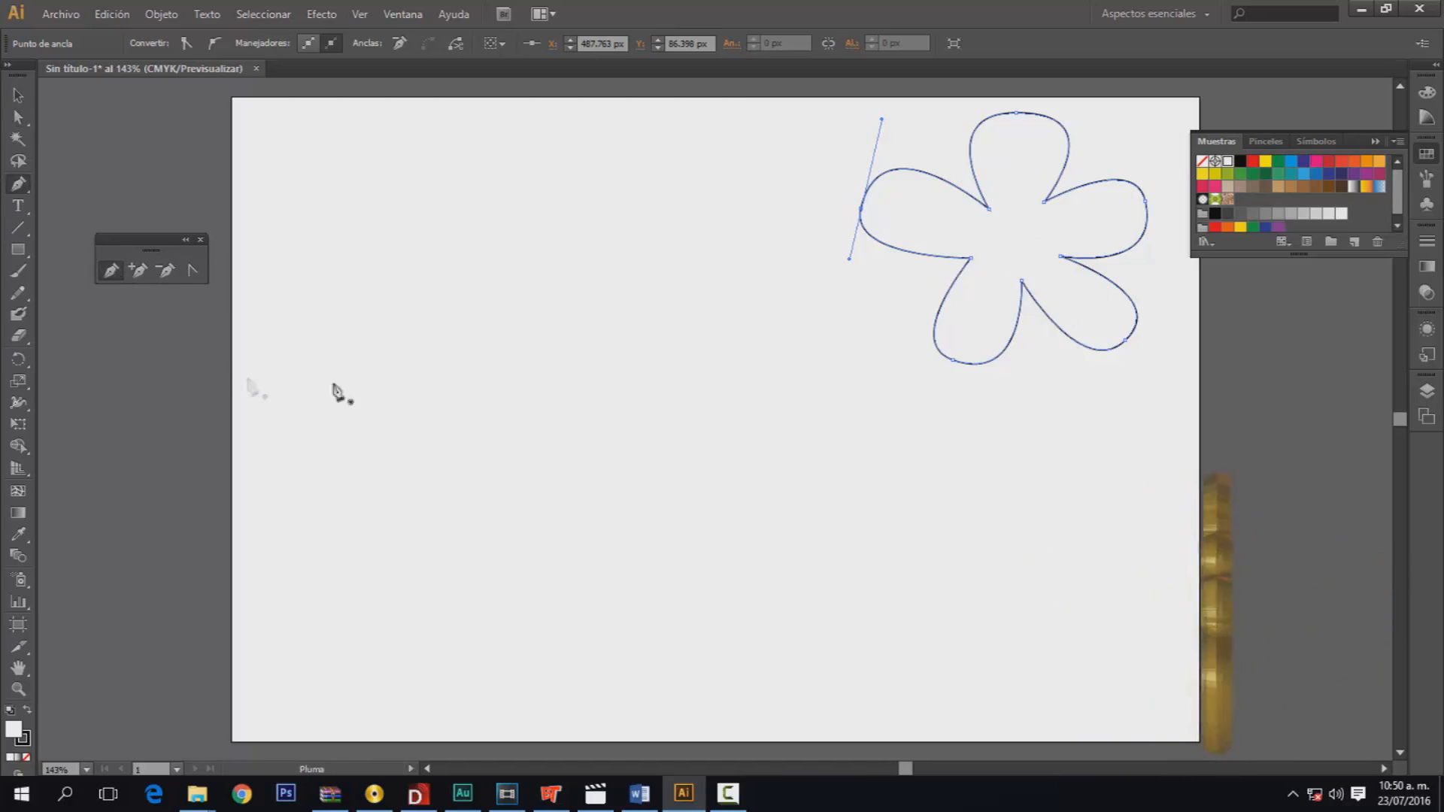
pyautogui.click(467, 366)
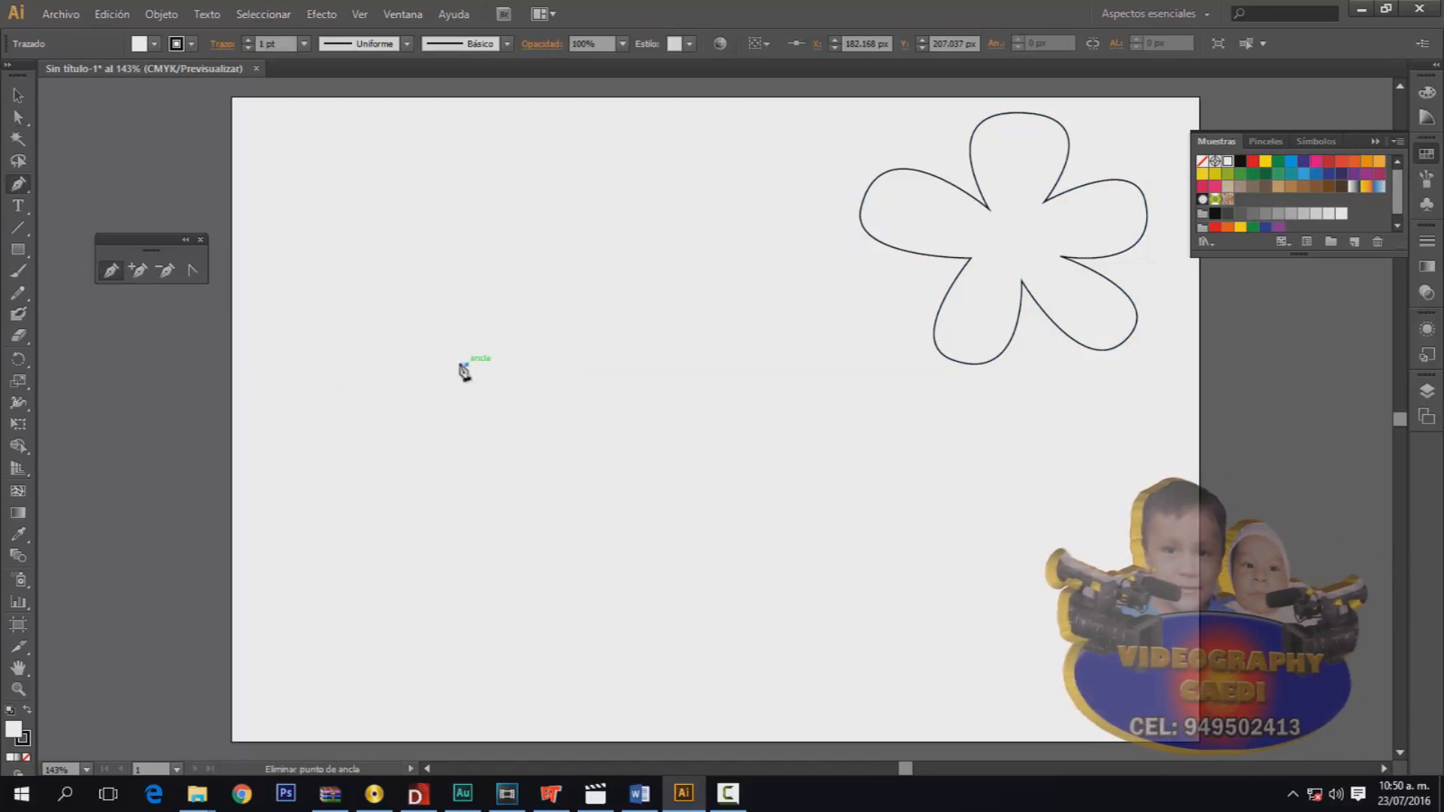
pyautogui.click(555, 351)
pyautogui.moveTo(560, 378); pyautogui.dragTo(632, 541)
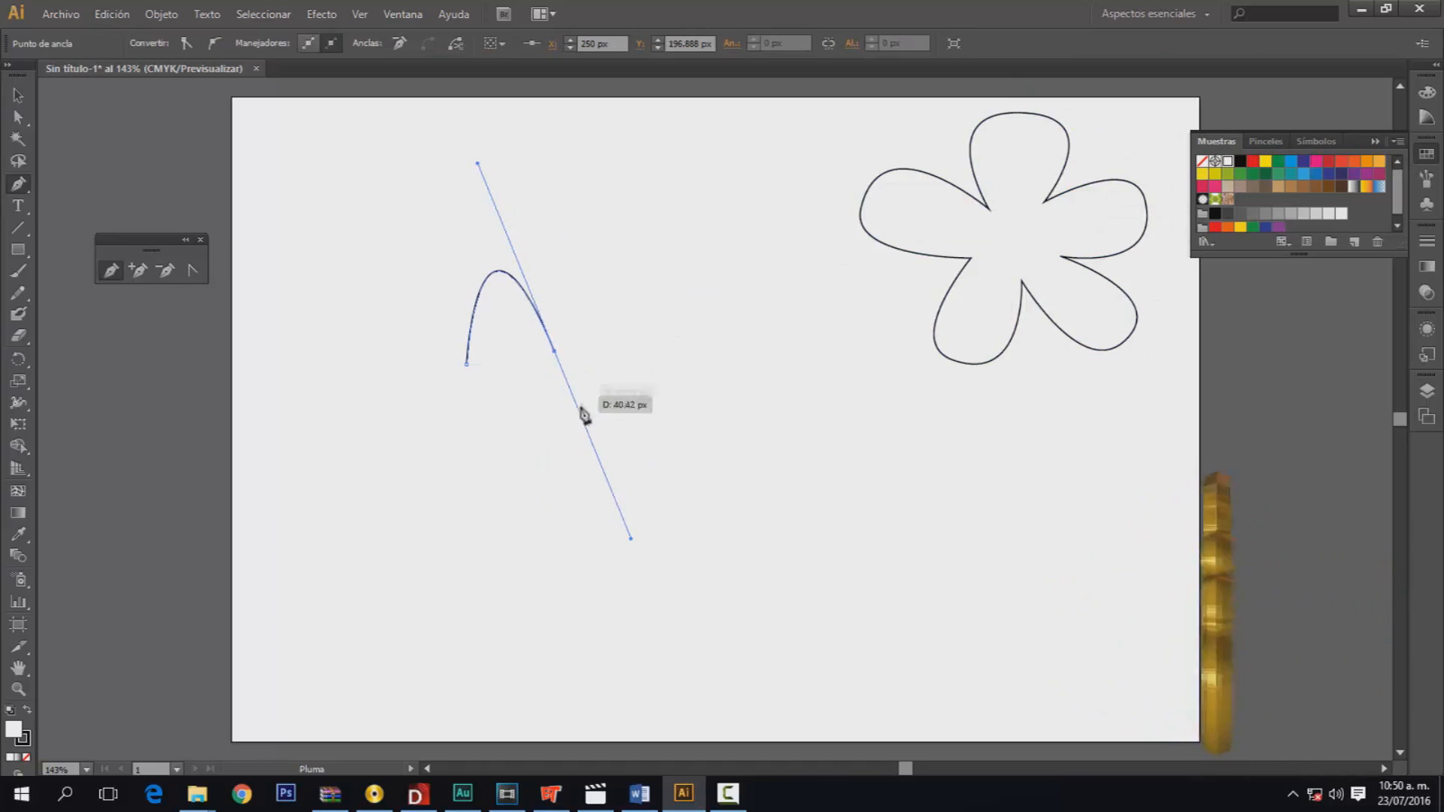
pyautogui.moveTo(569, 419); pyautogui.dragTo(515, 451)
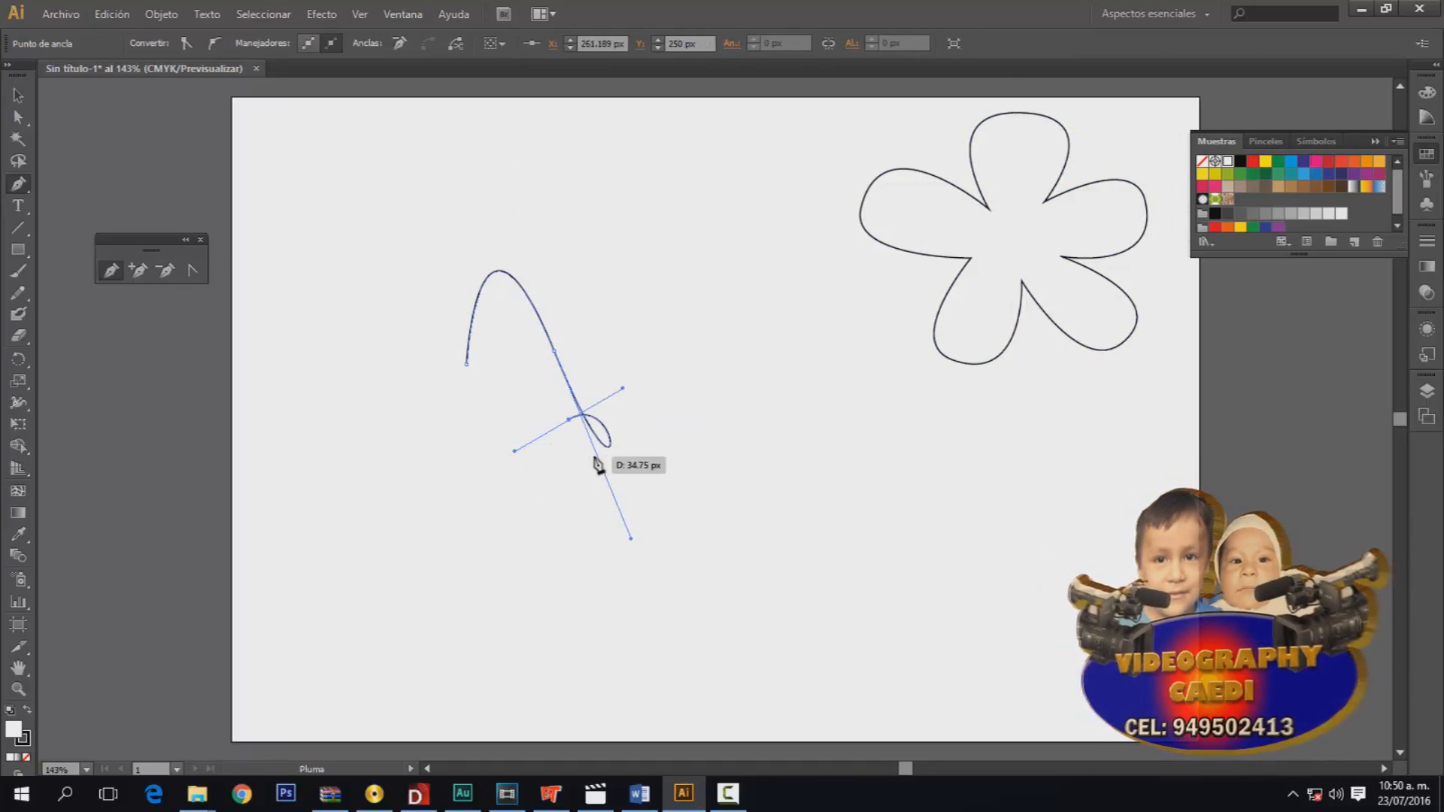
pyautogui.hotkey('ctrl', 'z')
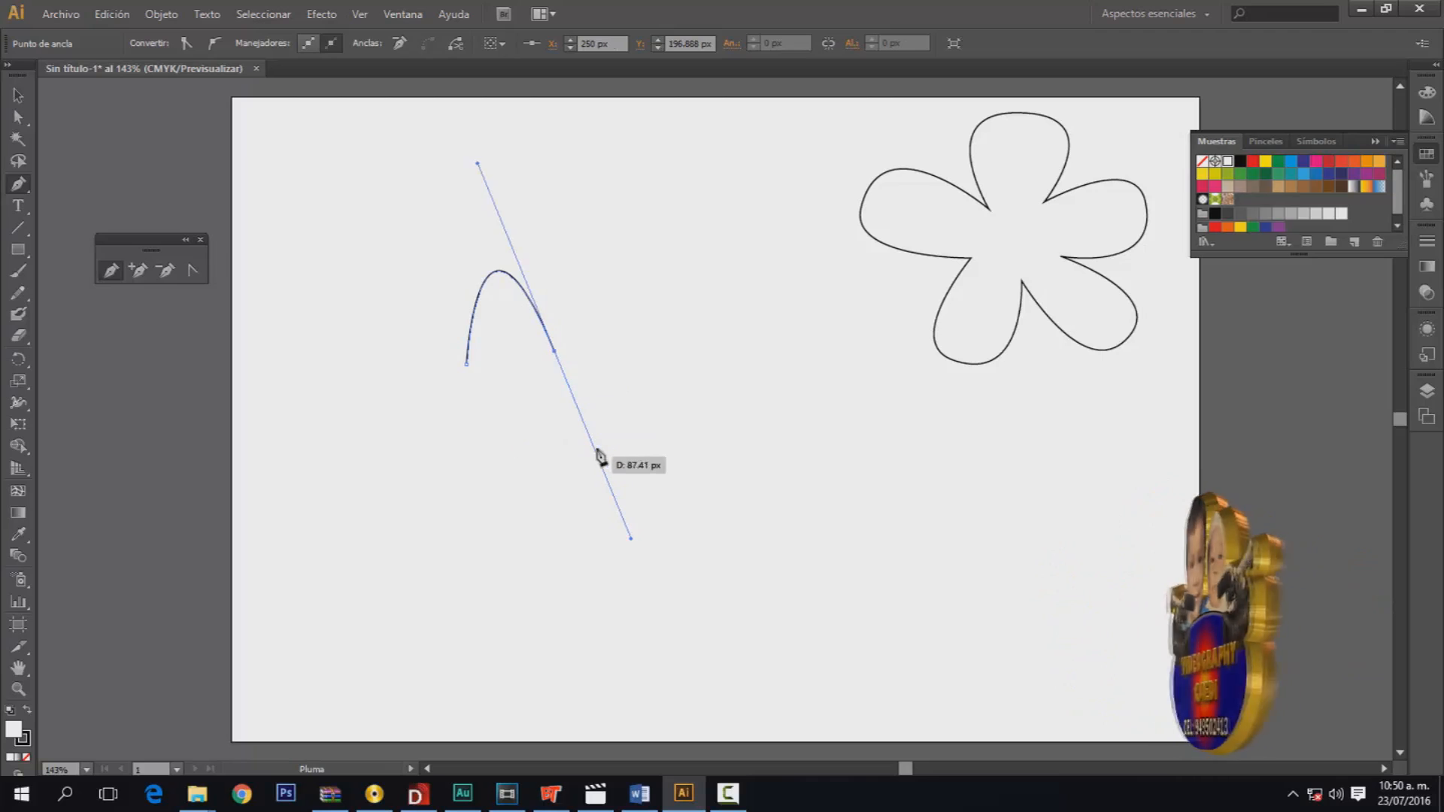
pyautogui.click(555, 352)
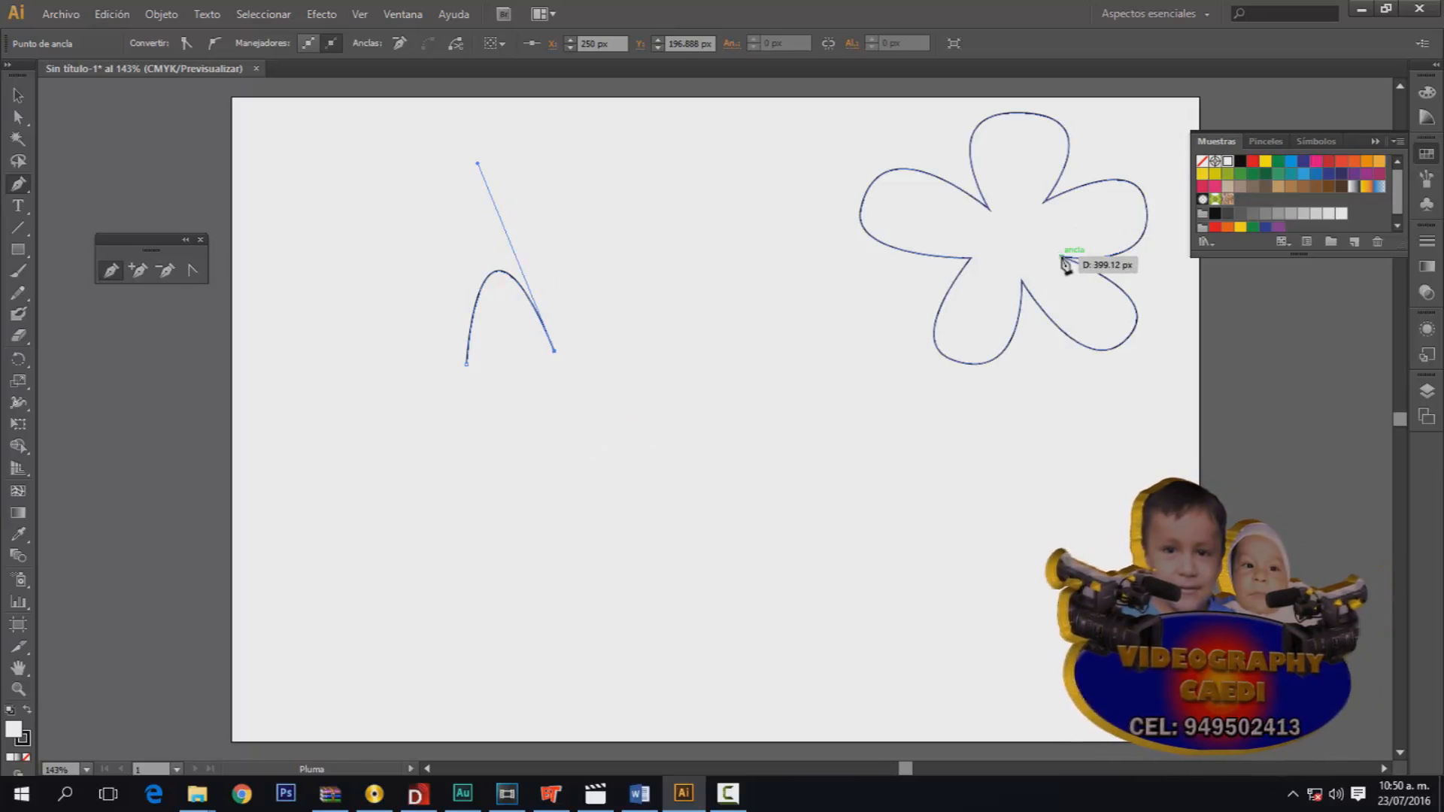
# Step: Draw the right, two lower and left petals, retracting the outgoing handle between petals, and close the path at its starting anchor
pyautogui.click(560, 426)
pyautogui.moveTo(514, 457); pyautogui.dragTo(320, 530)
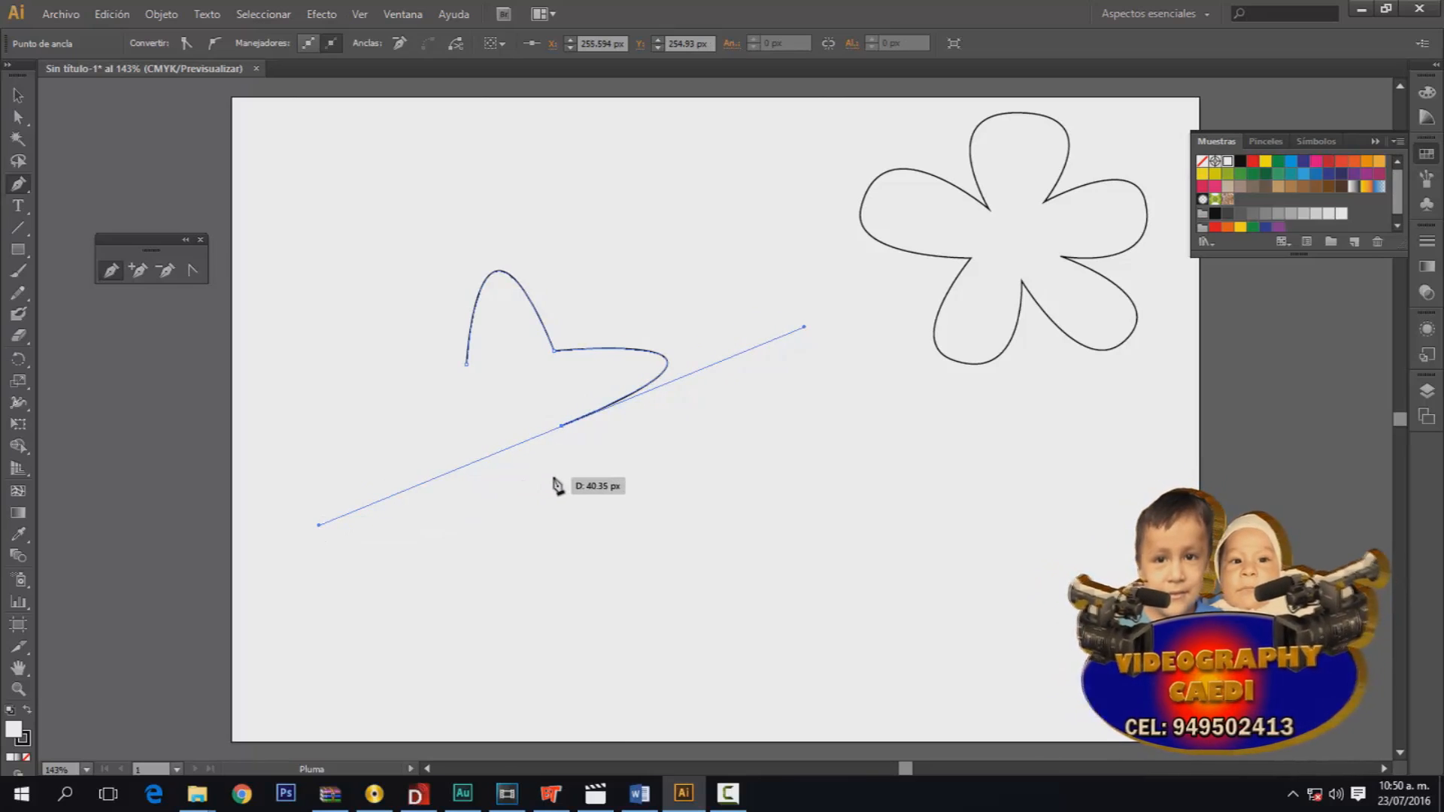
pyautogui.click(561, 426)
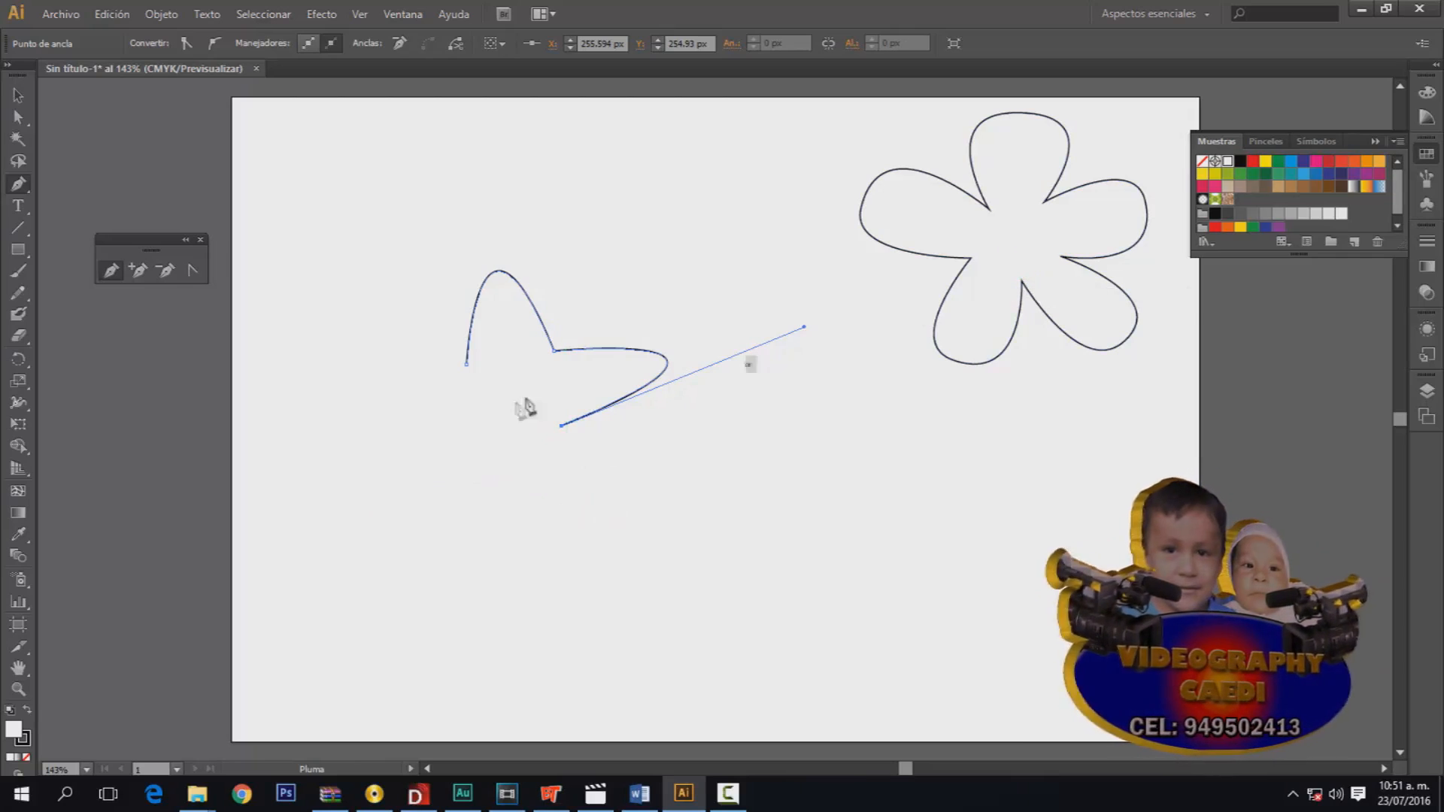
pyautogui.click(495, 447)
pyautogui.moveTo(453, 381); pyautogui.dragTo(424, 269)
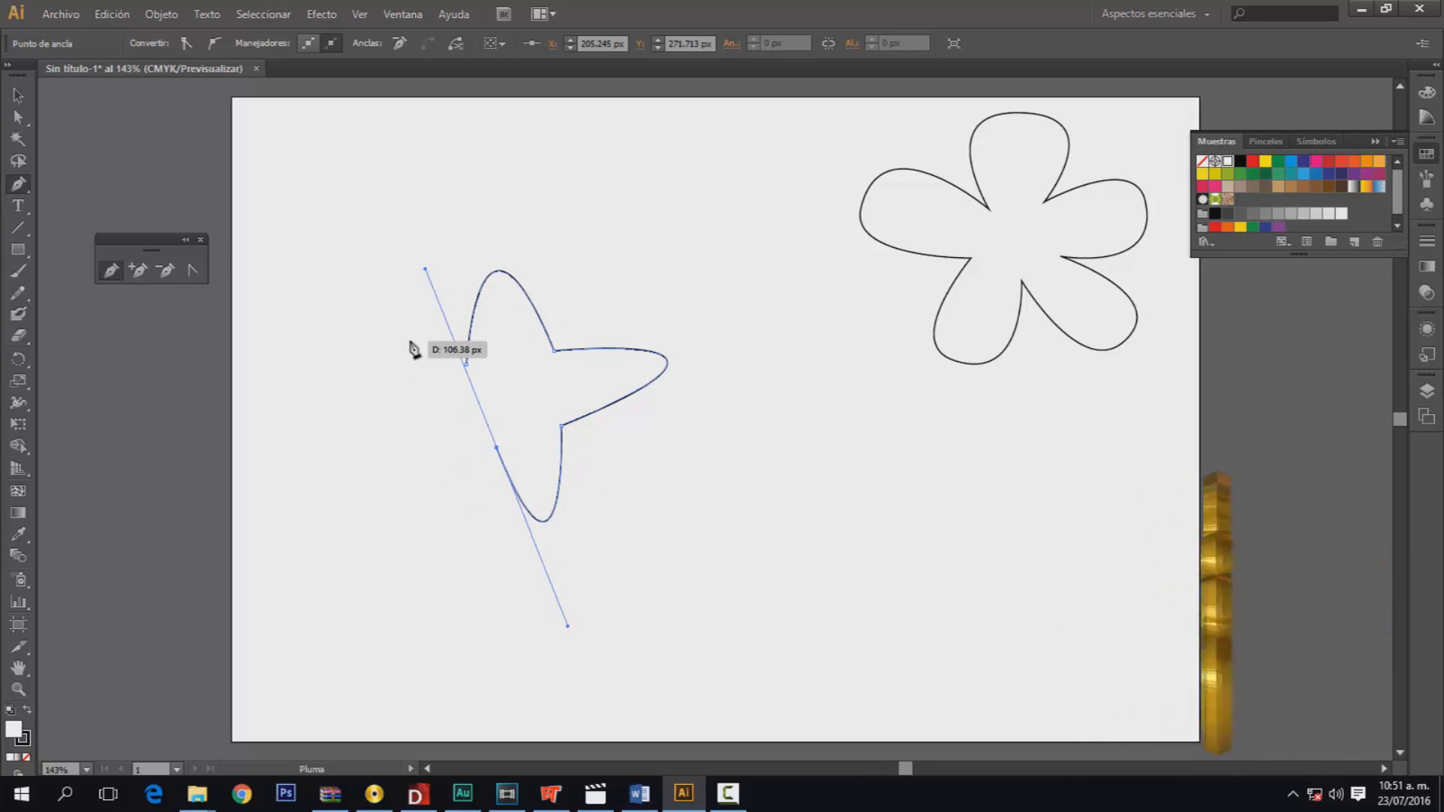
pyautogui.click(496, 448)
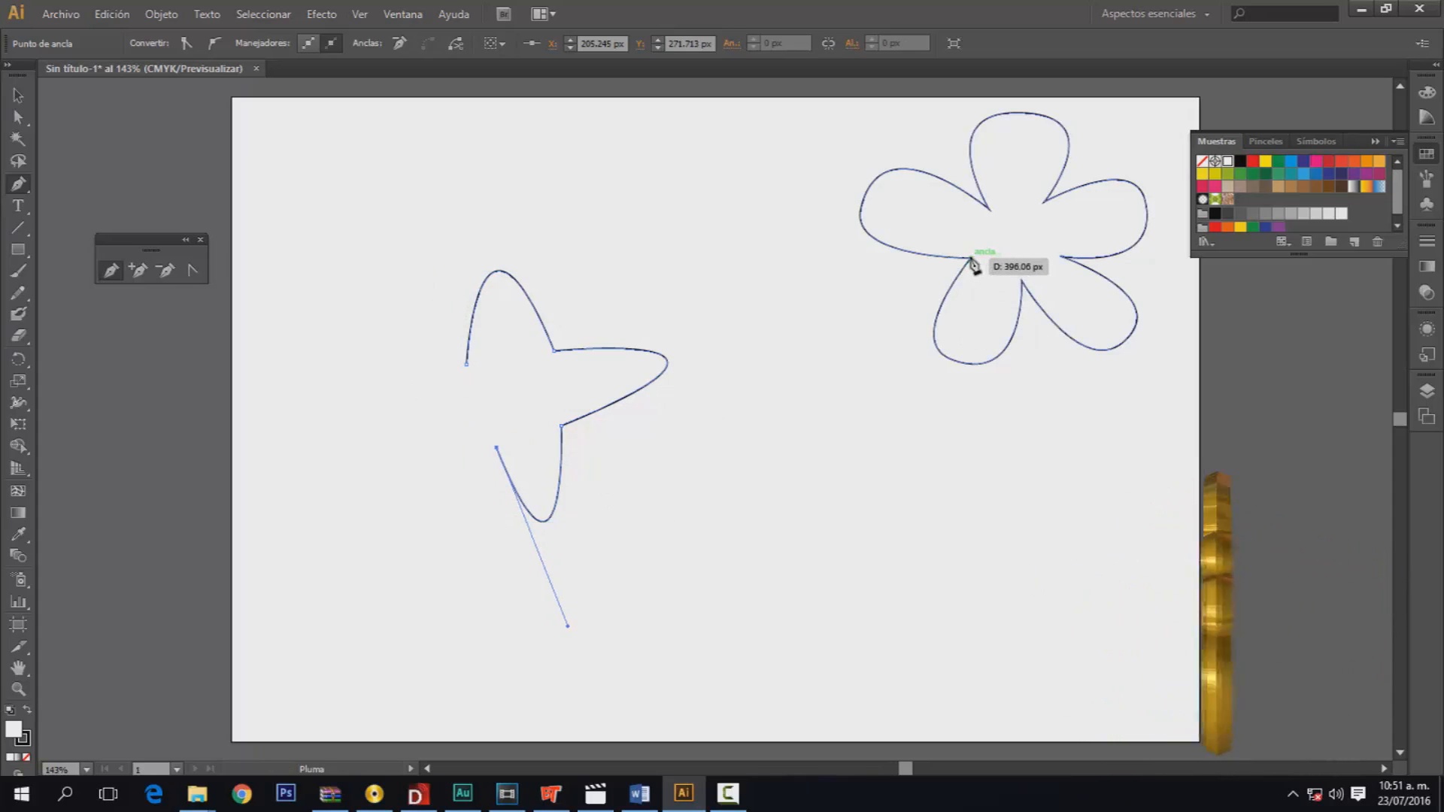
pyautogui.moveTo(441, 411); pyautogui.dragTo(522, 250)
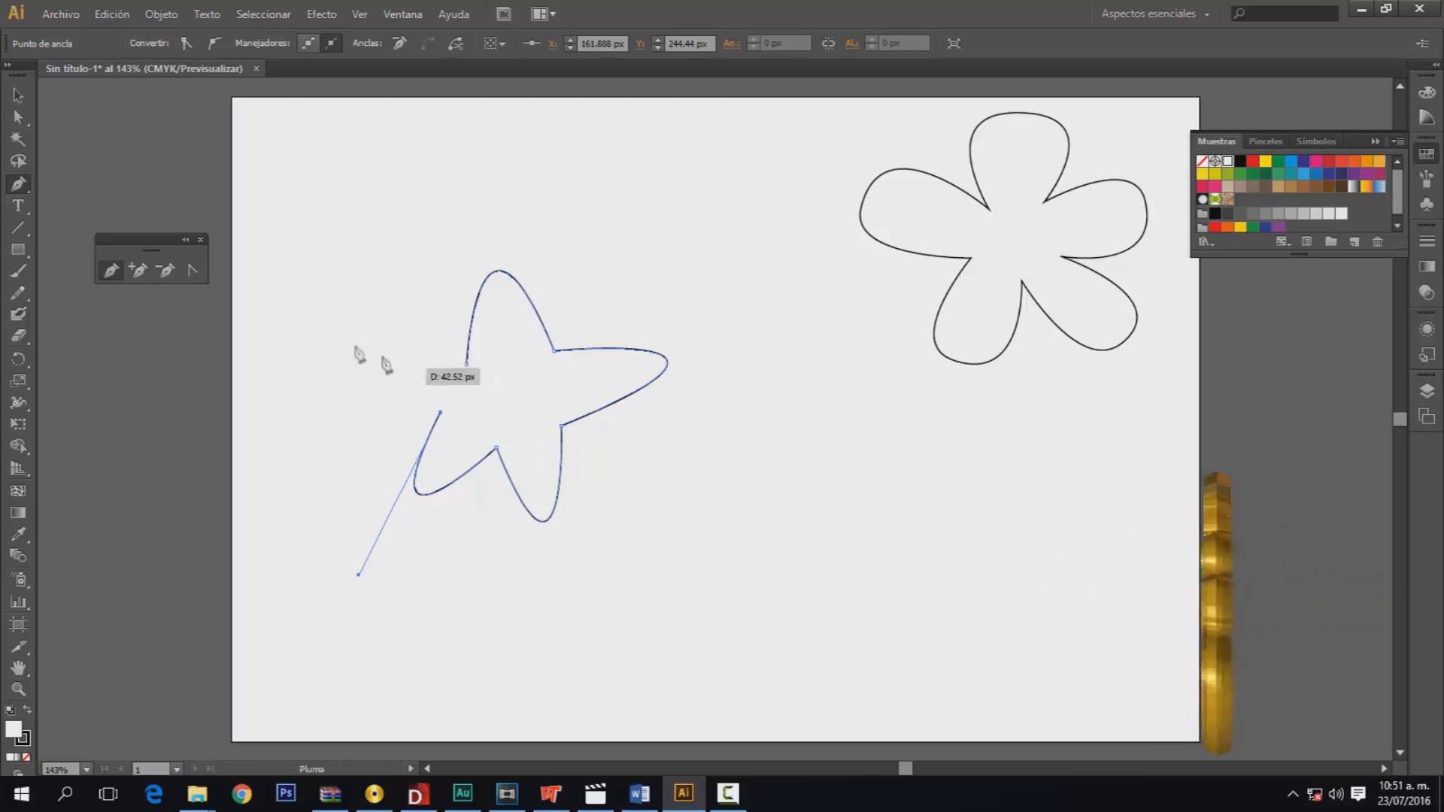
pyautogui.moveTo(467, 365); pyautogui.dragTo(722, 479)
# Step: Move the new five-petal shape right and down to the middle of the artboard and deselect it
pyautogui.click(15, 98)
pyautogui.moveTo(529, 445); pyautogui.dragTo(693, 523)
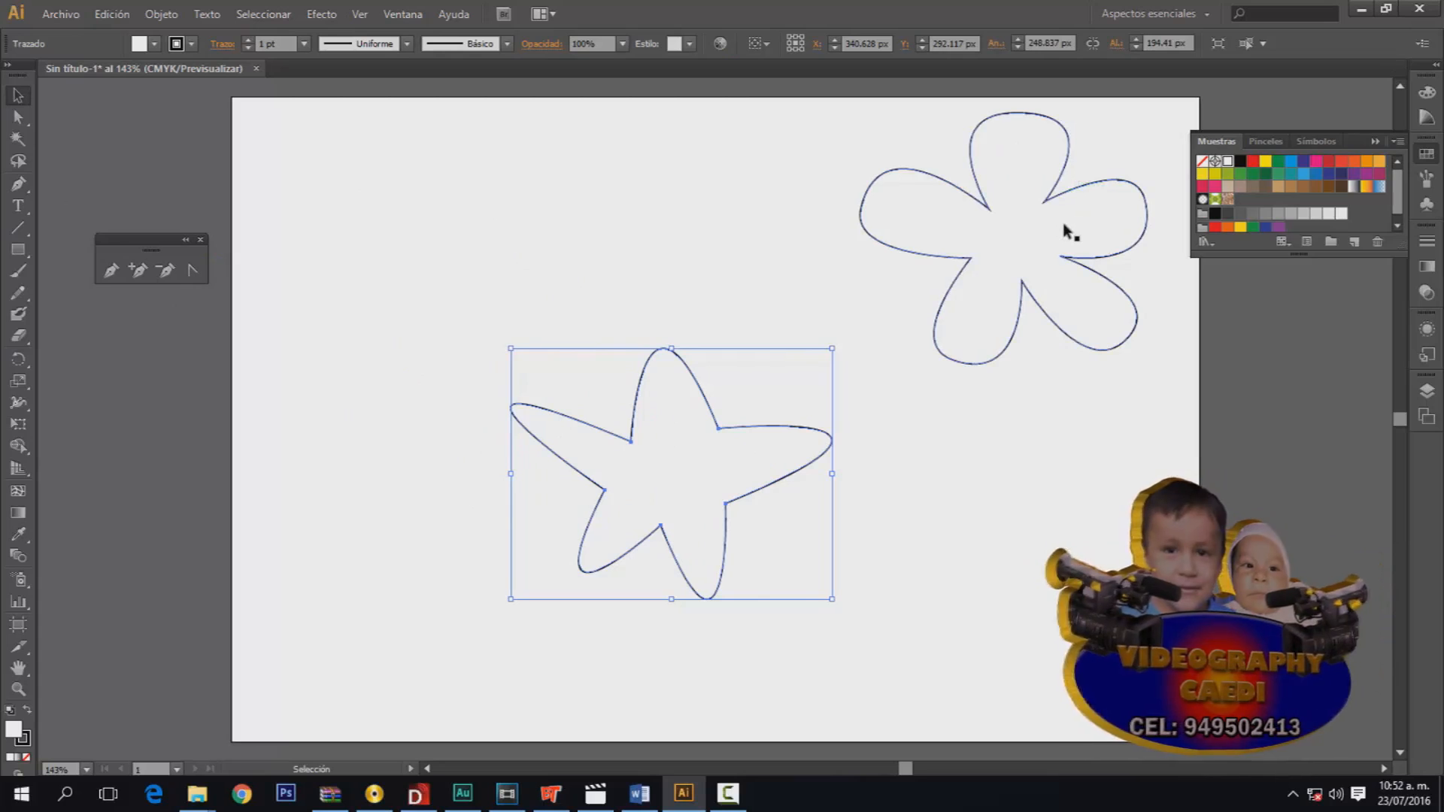
pyautogui.click(544, 233)
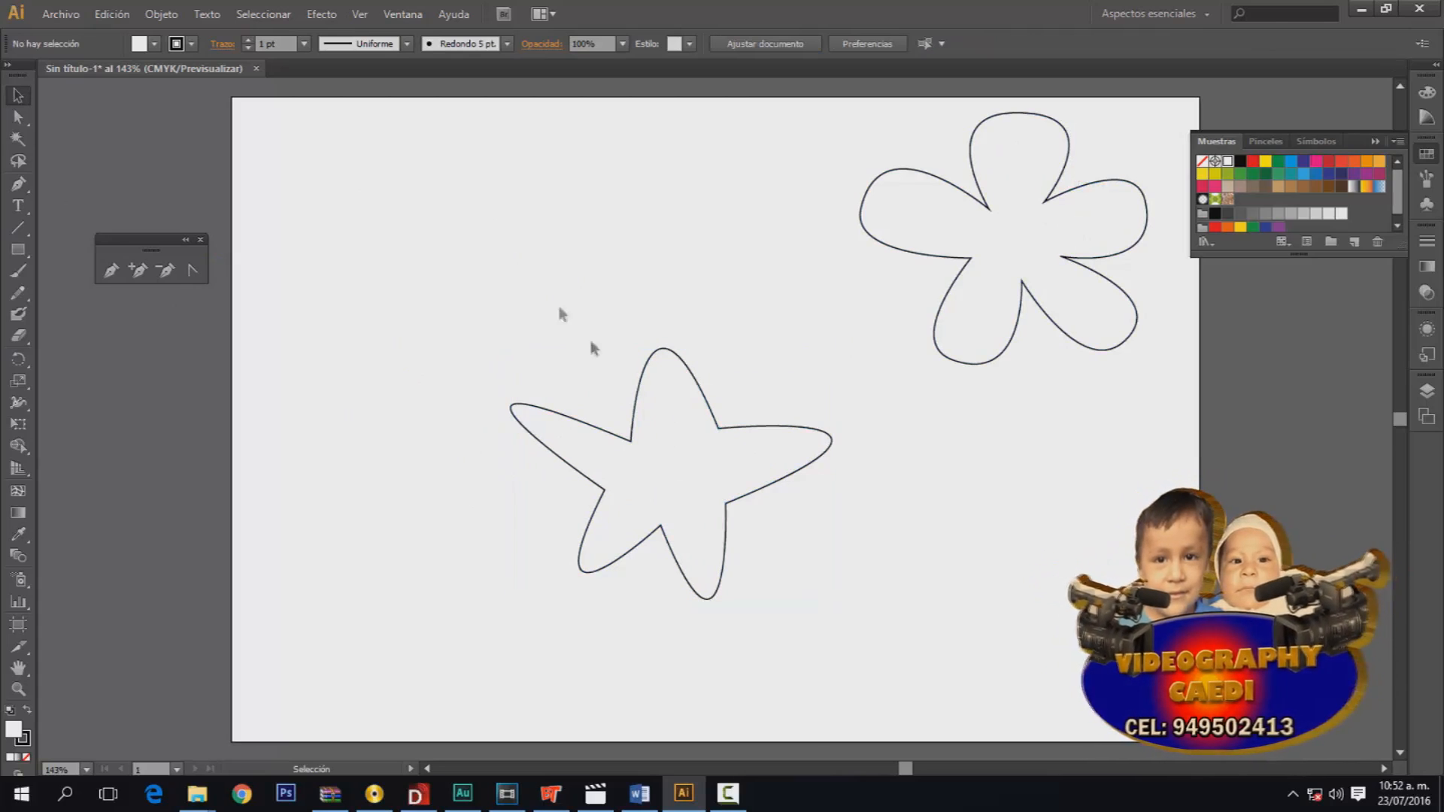
# Step: Add an anchor point at the tip of each of the new flower's five petals
pyautogui.click(18, 118)
pyautogui.click(630, 442)
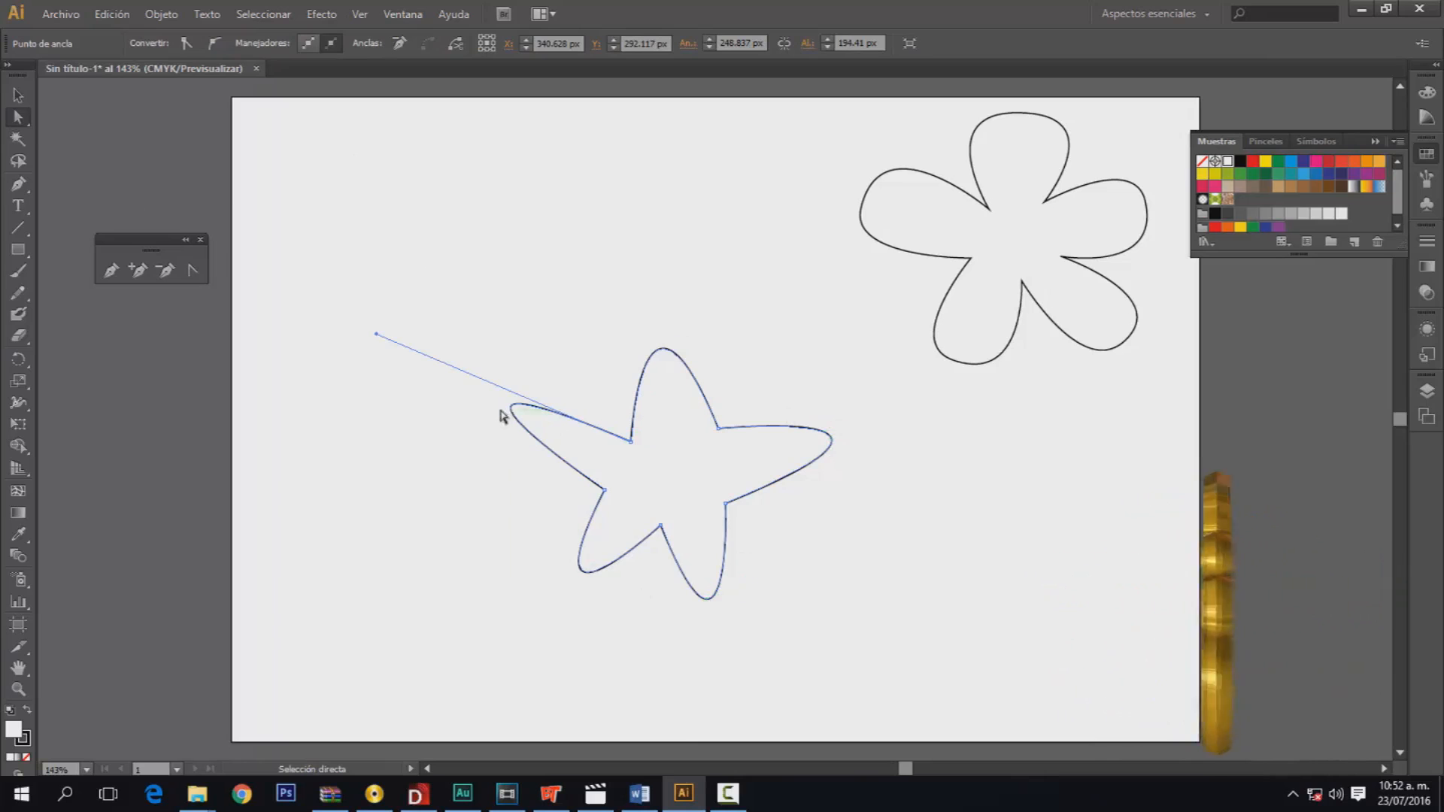
pyautogui.click(138, 269)
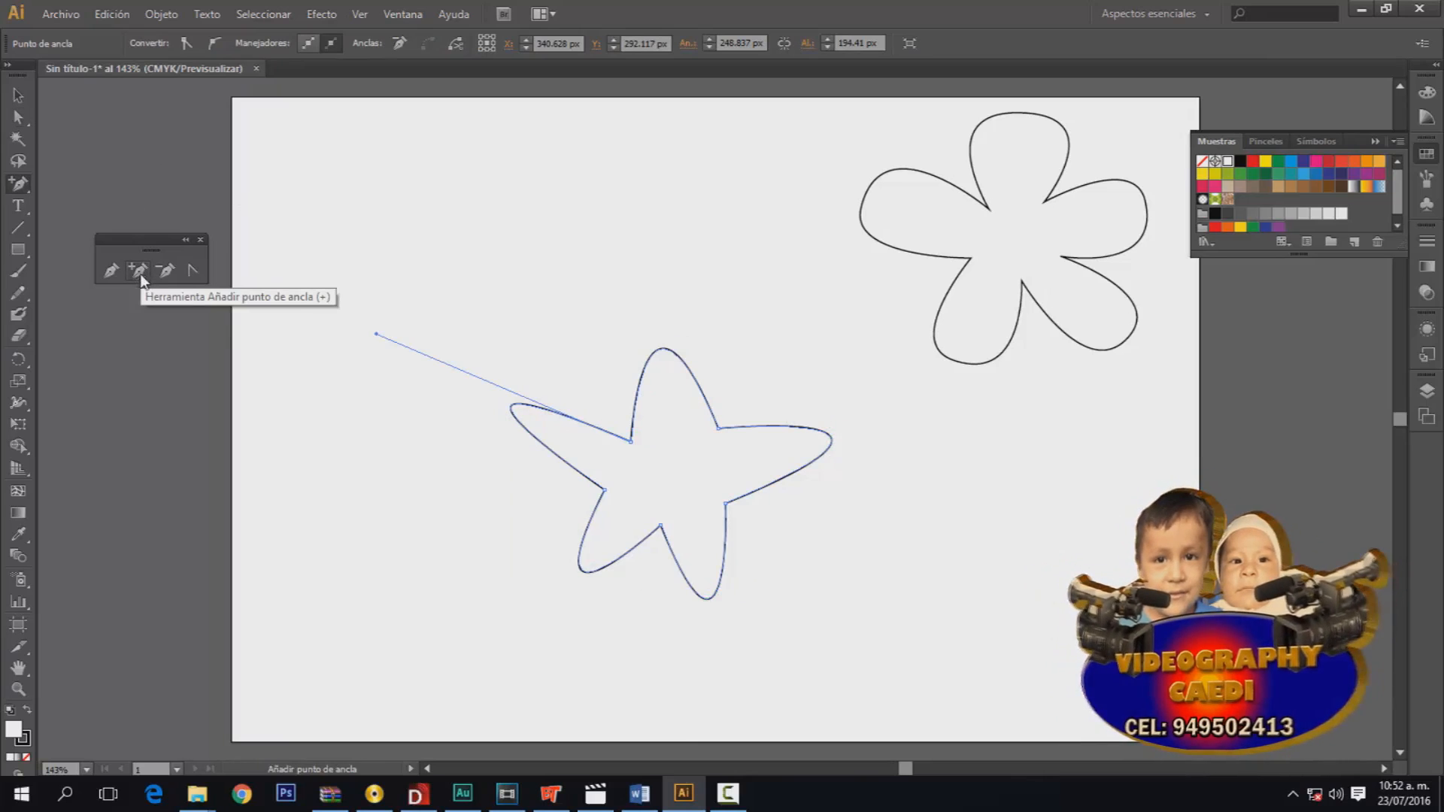
pyautogui.click(661, 349)
pyautogui.click(829, 441)
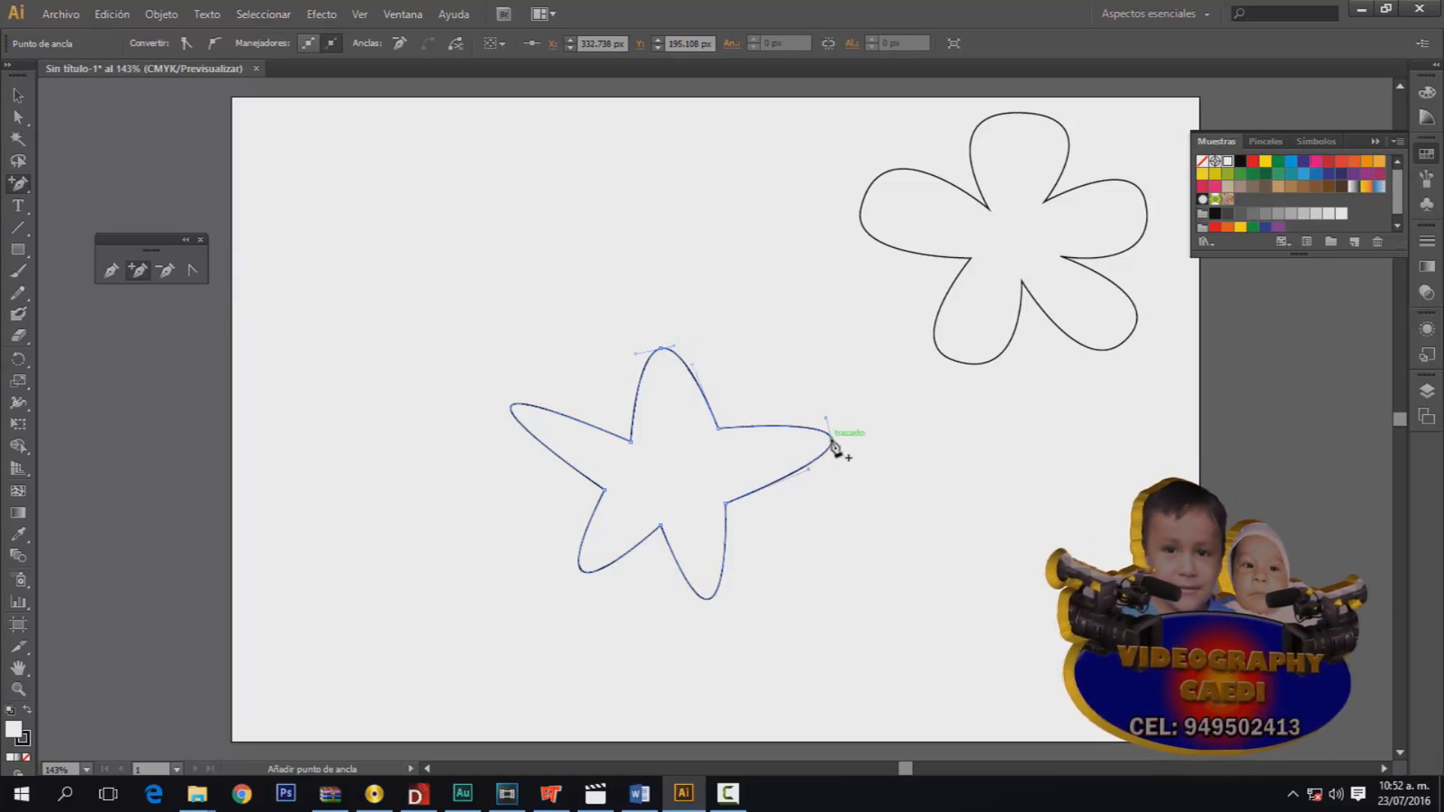
pyautogui.click(708, 599)
pyautogui.click(581, 565)
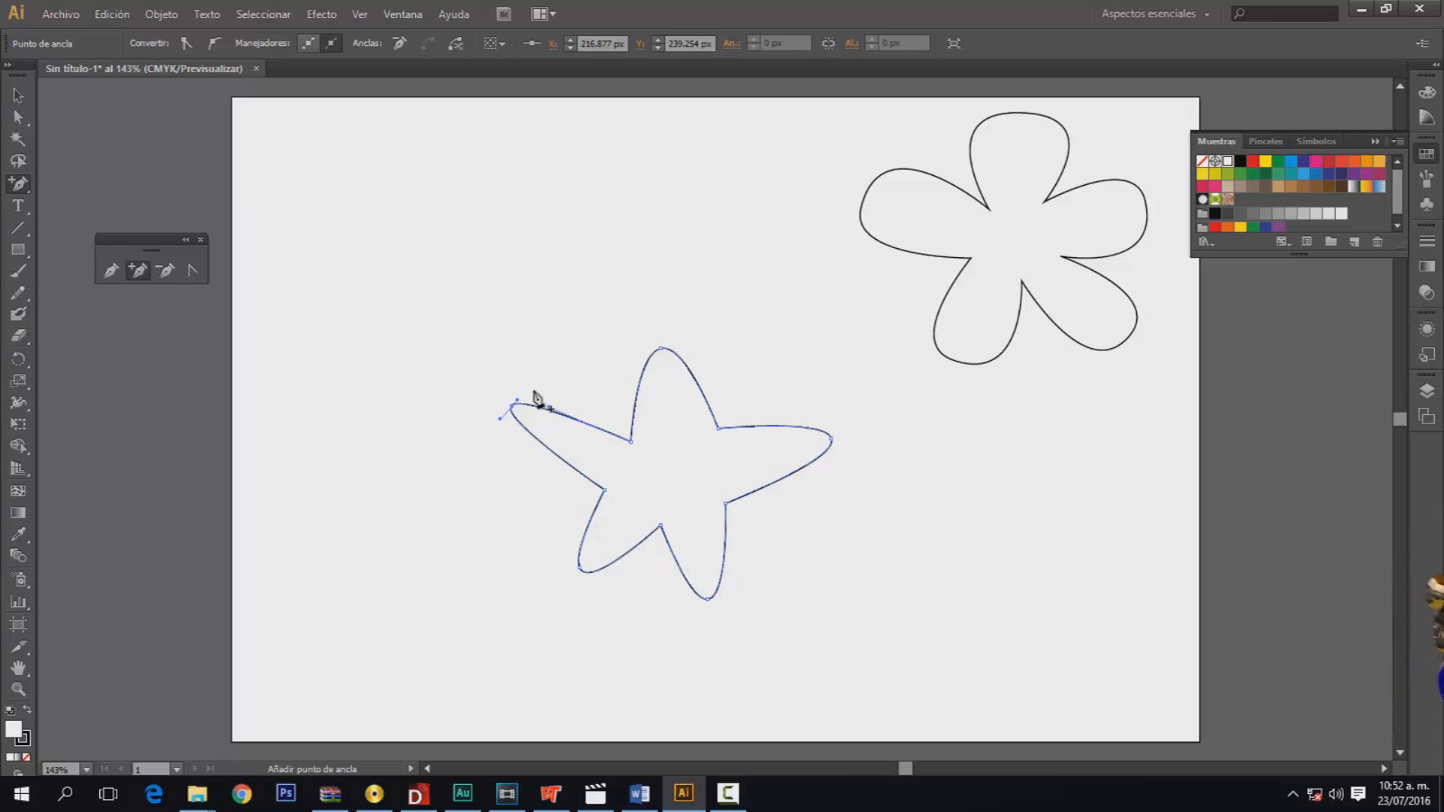
# Step: Round the new flower's left petal by lengthening its tip handles and raising the handle of the adjoining inner anchor
pyautogui.click(20, 115)
pyautogui.moveTo(523, 394); pyautogui.dragTo(543, 349)
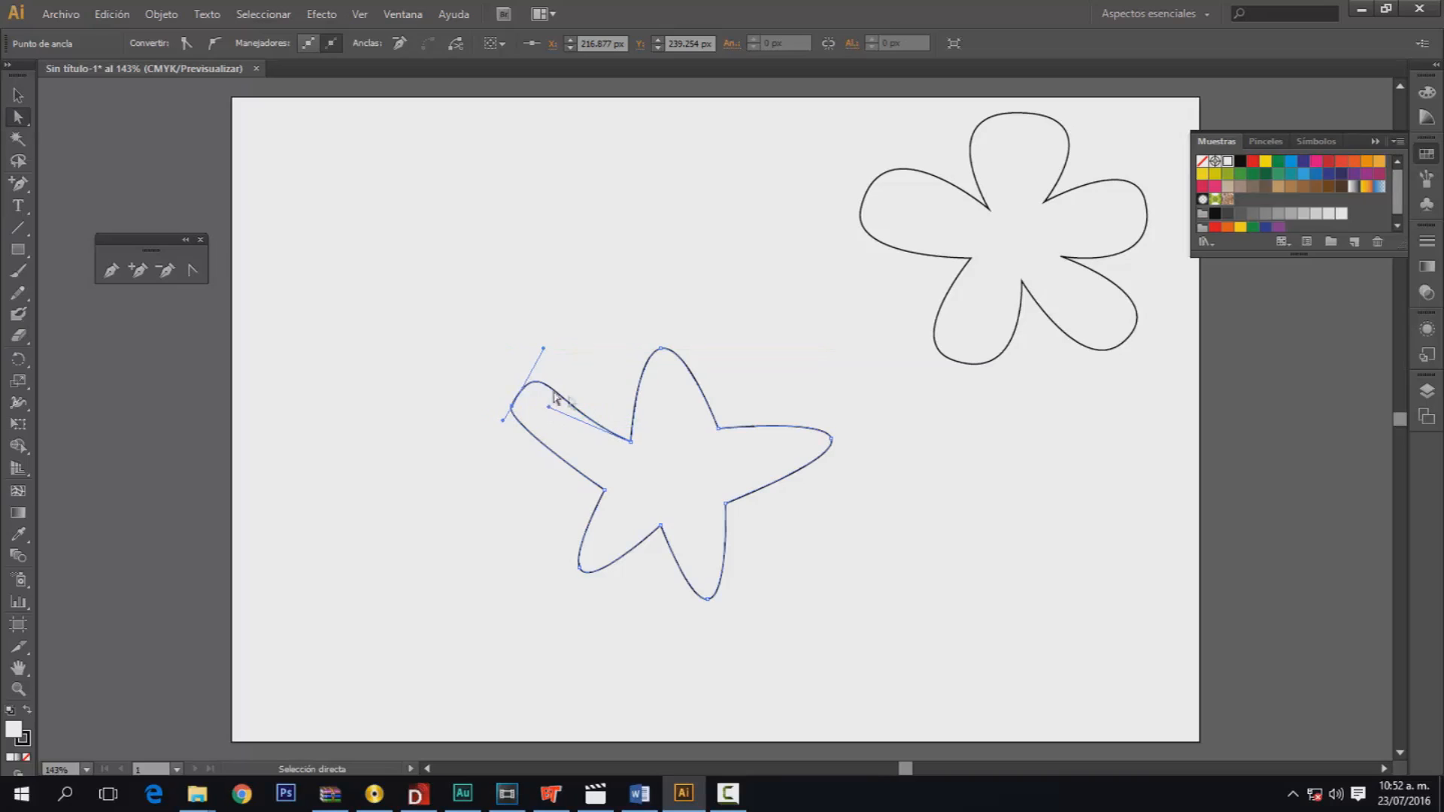
pyautogui.moveTo(550, 406); pyautogui.dragTo(580, 373)
pyautogui.moveTo(504, 419); pyautogui.dragTo(479, 466)
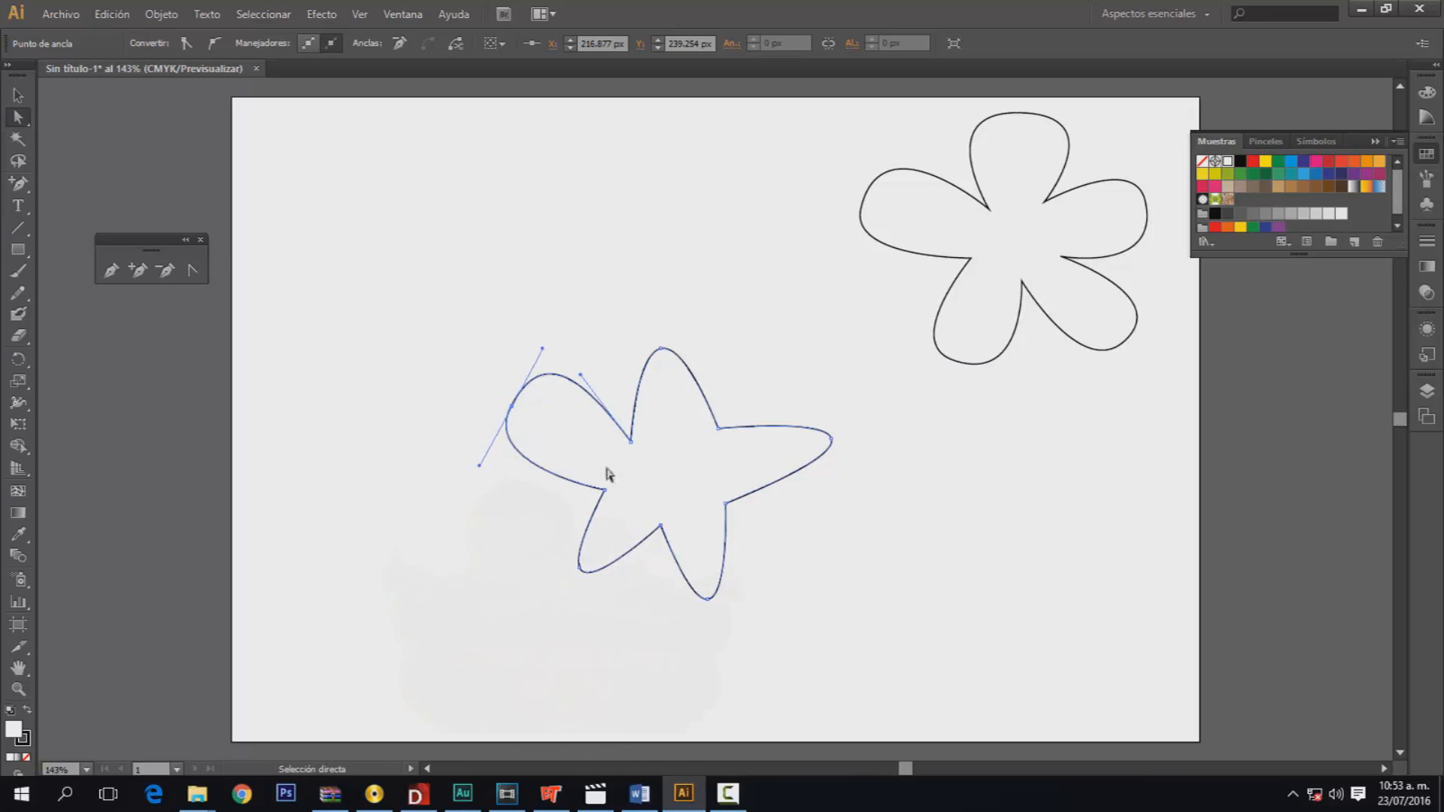
# Step: Move the inner anchor between the left and lower-left petals inward, round the lower-left petal, and fine-tune the left petal's tip handle
pyautogui.moveTo(606, 494); pyautogui.dragTo(625, 488)
pyautogui.click(581, 566)
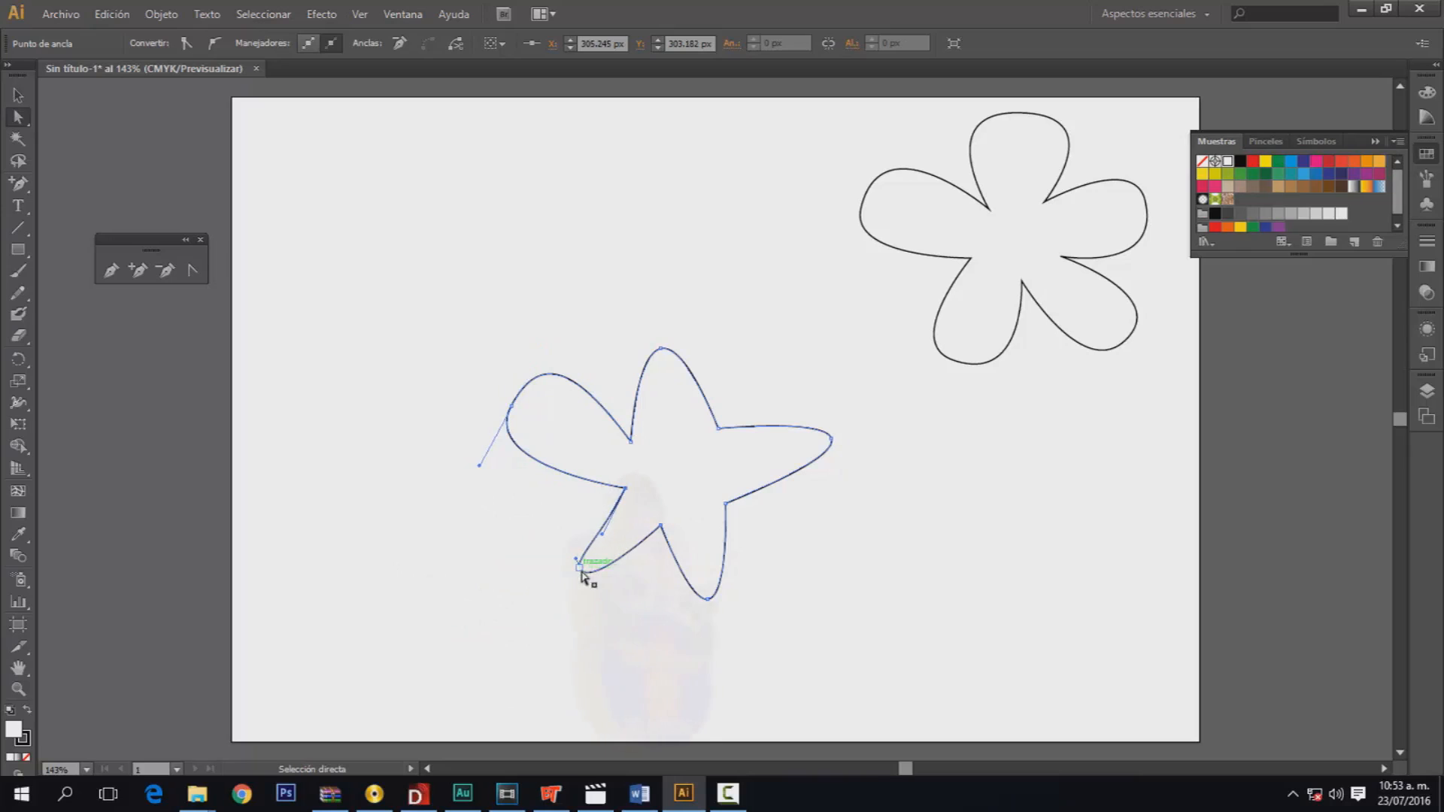
pyautogui.moveTo(590, 596); pyautogui.dragTo(622, 616)
pyautogui.moveTo(573, 560)
pyautogui.mouseDown()
pyautogui.moveTo(554, 538)
pyautogui.moveTo(576, 514)
pyautogui.moveTo(572, 577)
pyautogui.mouseUp()
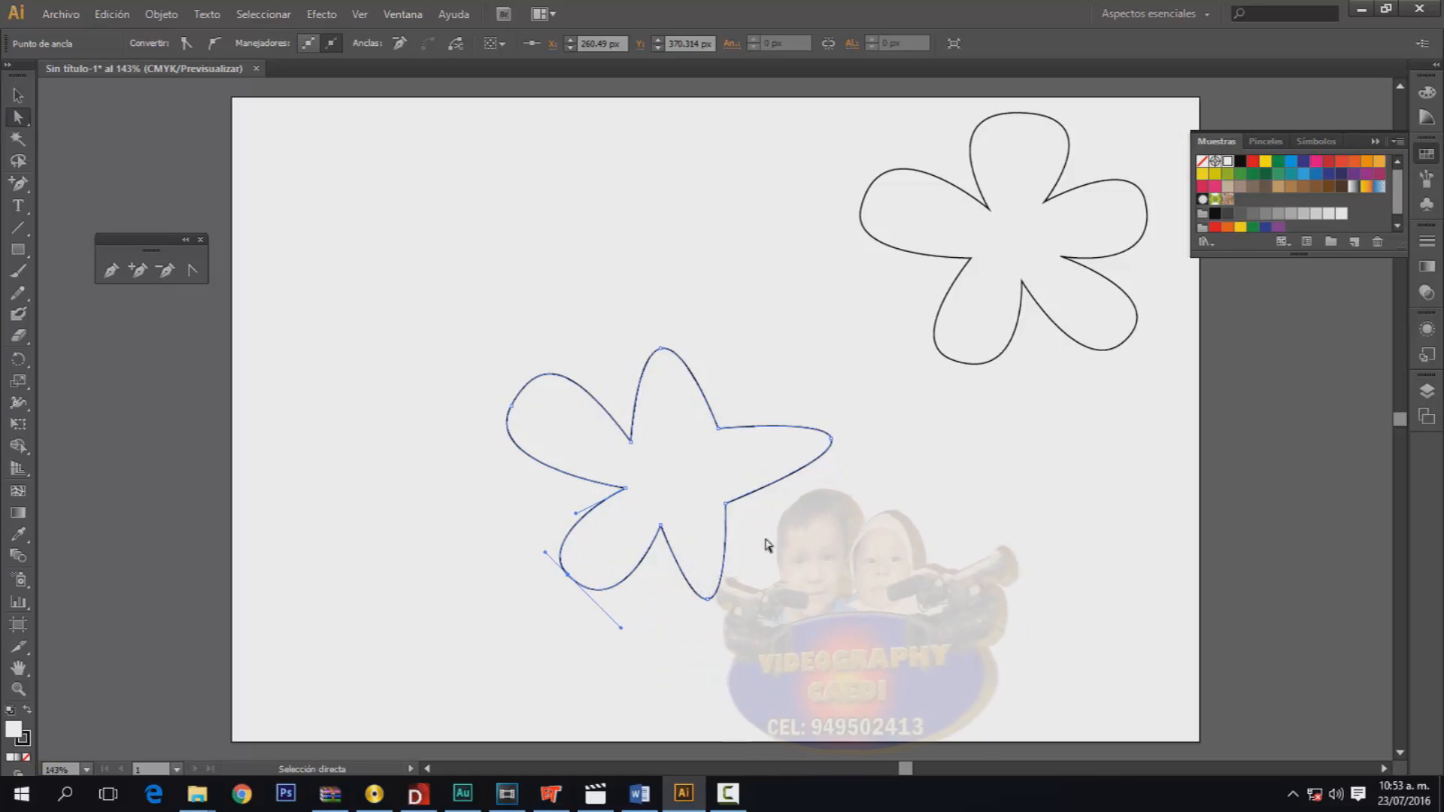
pyautogui.click(512, 407)
pyautogui.moveTo(543, 348); pyautogui.dragTo(548, 359)
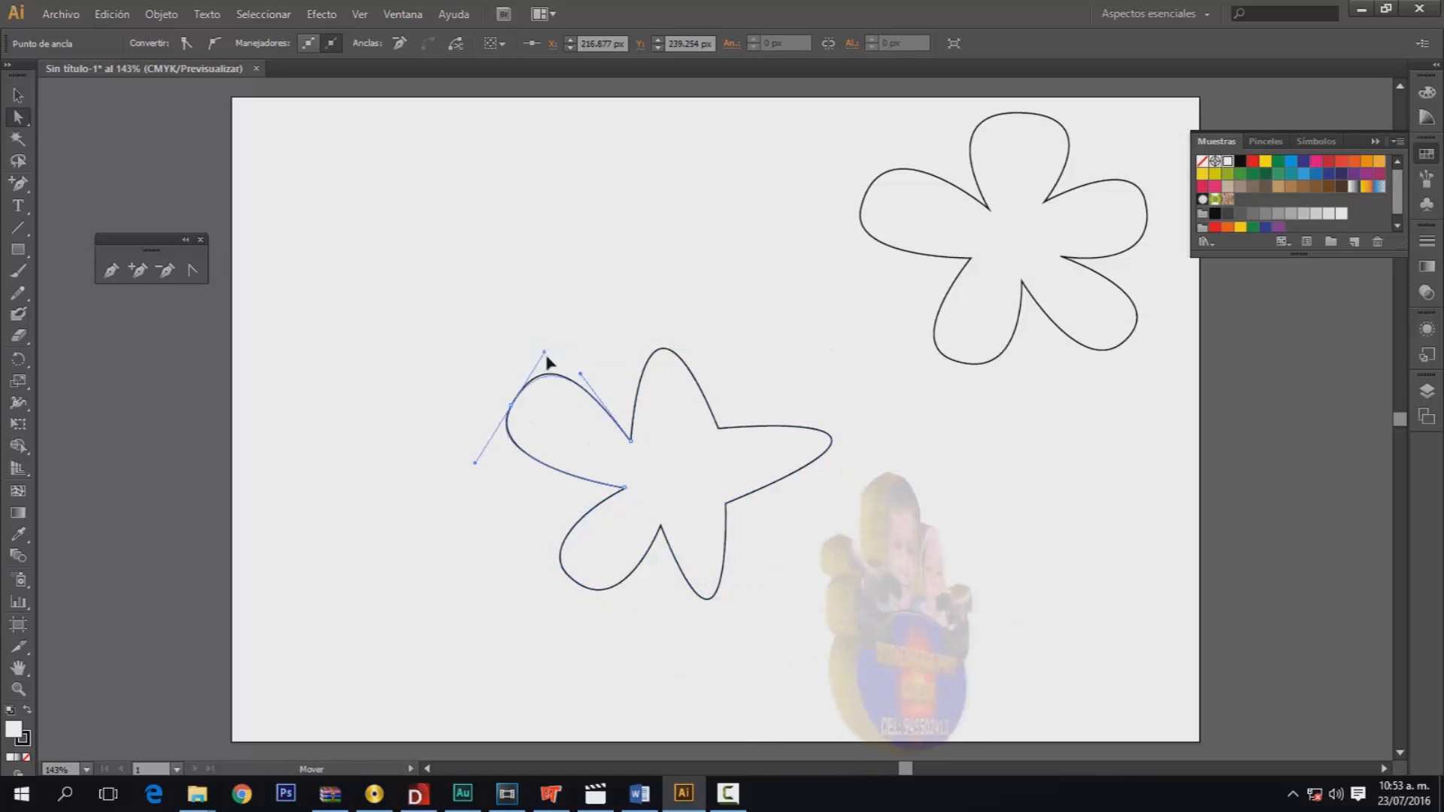
# Step: Round the lower-right petal with its handles and shift its tip anchor slightly right, and pull the left petal's tip inward
pyautogui.click(709, 598)
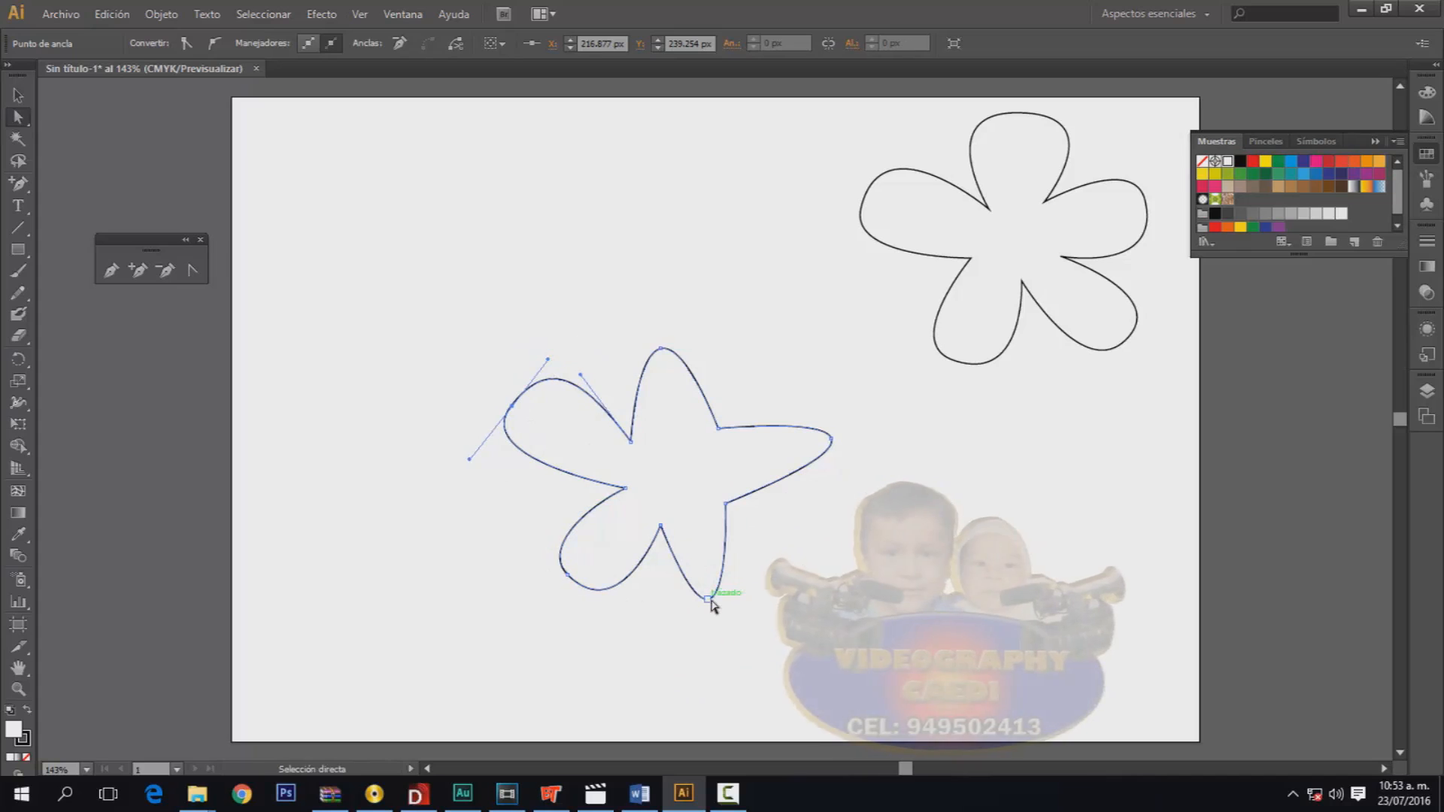
pyautogui.moveTo(727, 599); pyautogui.dragTo(679, 605)
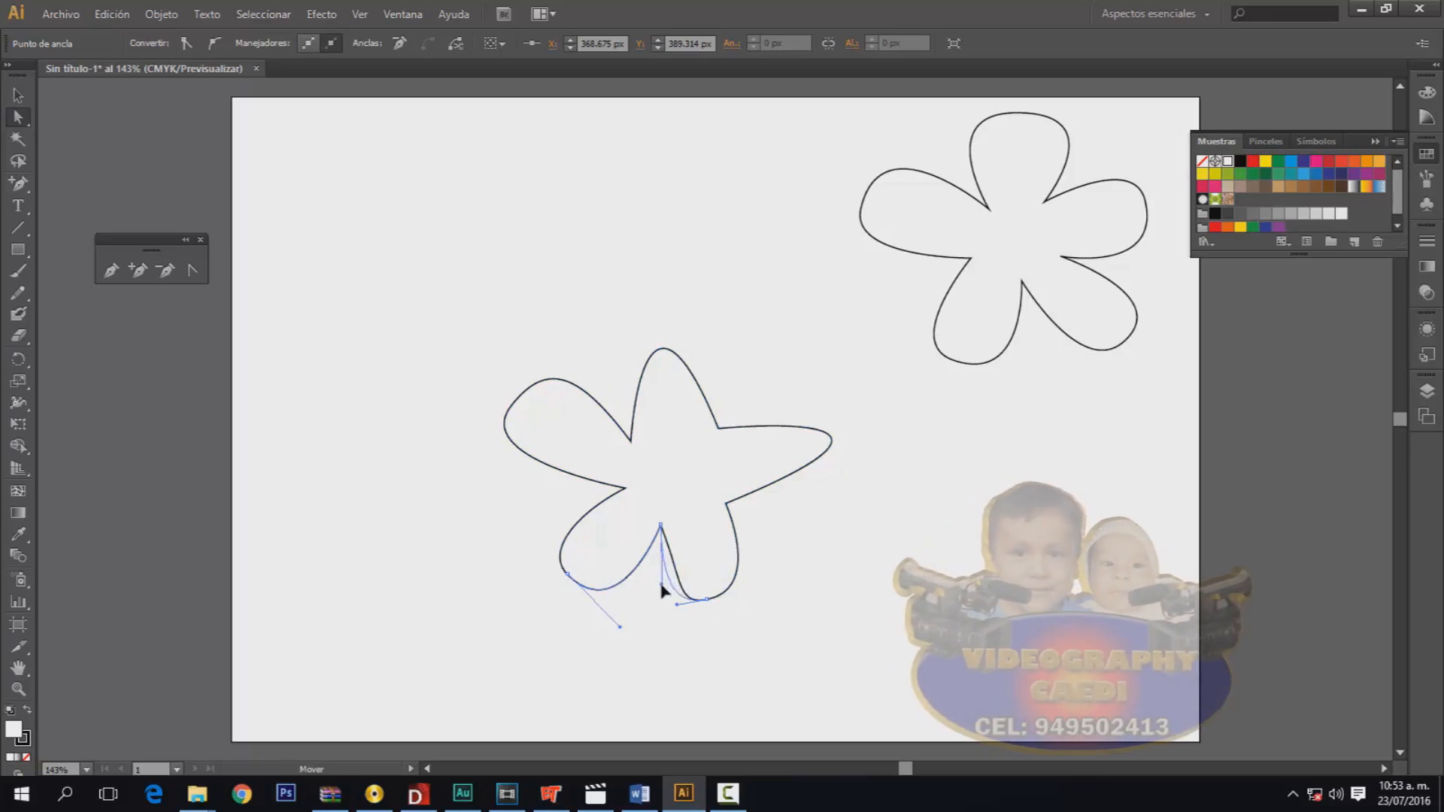
pyautogui.moveTo(708, 600); pyautogui.dragTo(723, 605)
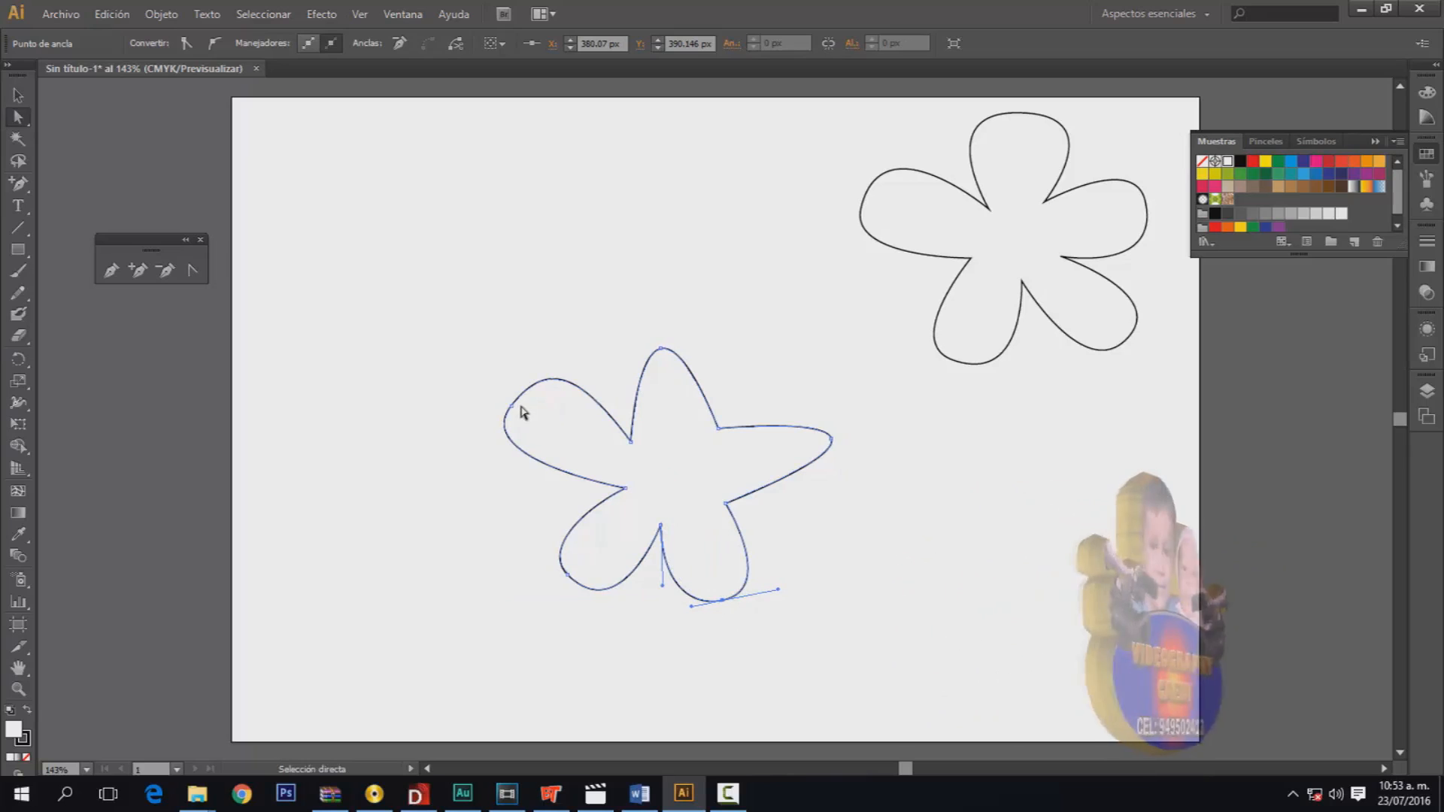
pyautogui.moveTo(513, 410); pyautogui.dragTo(521, 419)
pyautogui.moveTo(580, 375); pyautogui.dragTo(570, 376)
# Step: Move the right petal's two inner anchors toward the flower's centre and round its tip by adjusting the handles and tip anchor
pyautogui.moveTo(727, 503); pyautogui.dragTo(716, 509)
pyautogui.moveTo(720, 430); pyautogui.dragTo(701, 454)
pyautogui.click(832, 444)
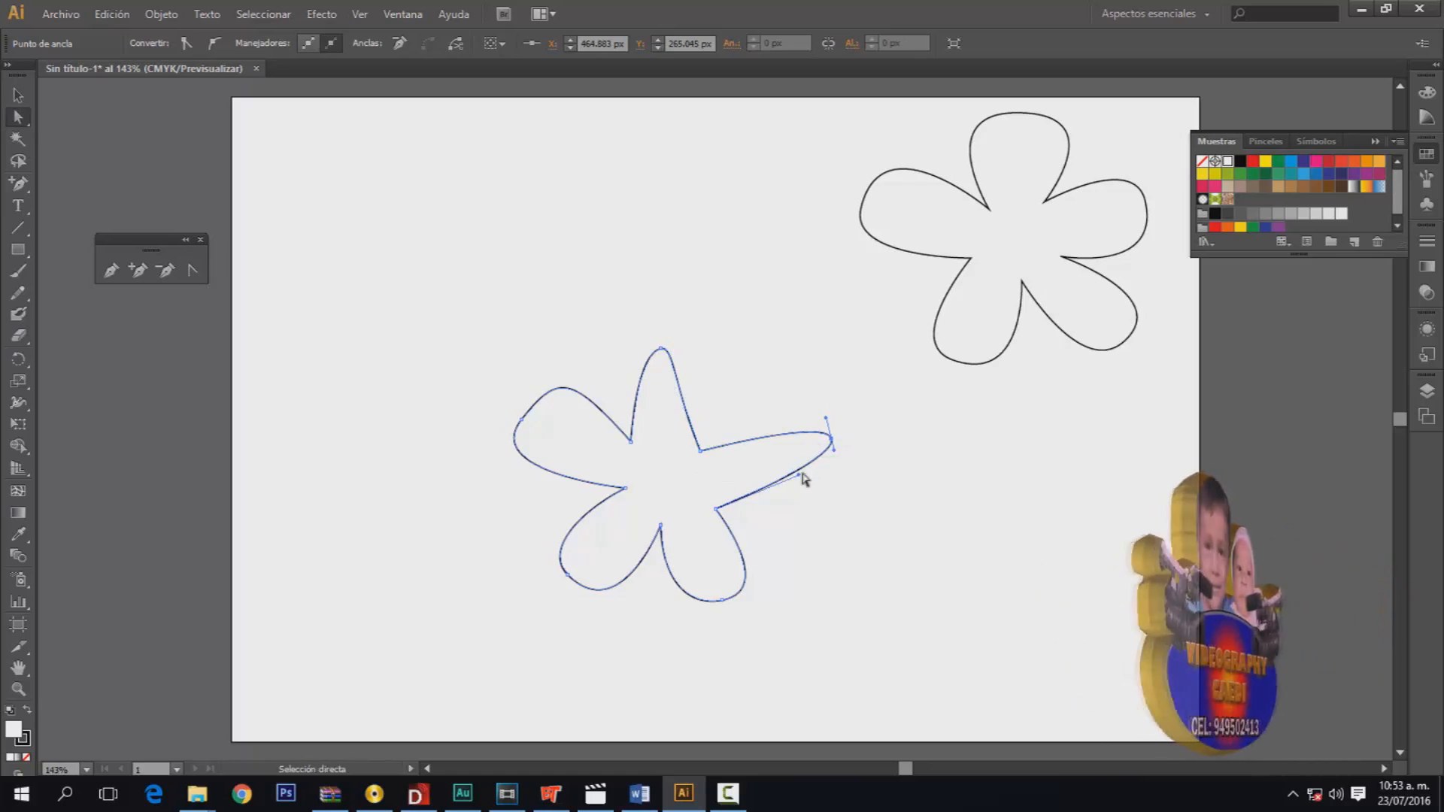
pyautogui.moveTo(801, 475); pyautogui.dragTo(818, 396)
pyautogui.moveTo(832, 445); pyautogui.dragTo(816, 451)
# Step: Round the upper petal by extending its tip handle and adjusting the position and handle of its right inner anchor
pyautogui.click(661, 350)
pyautogui.moveTo(676, 388); pyautogui.dragTo(697, 343)
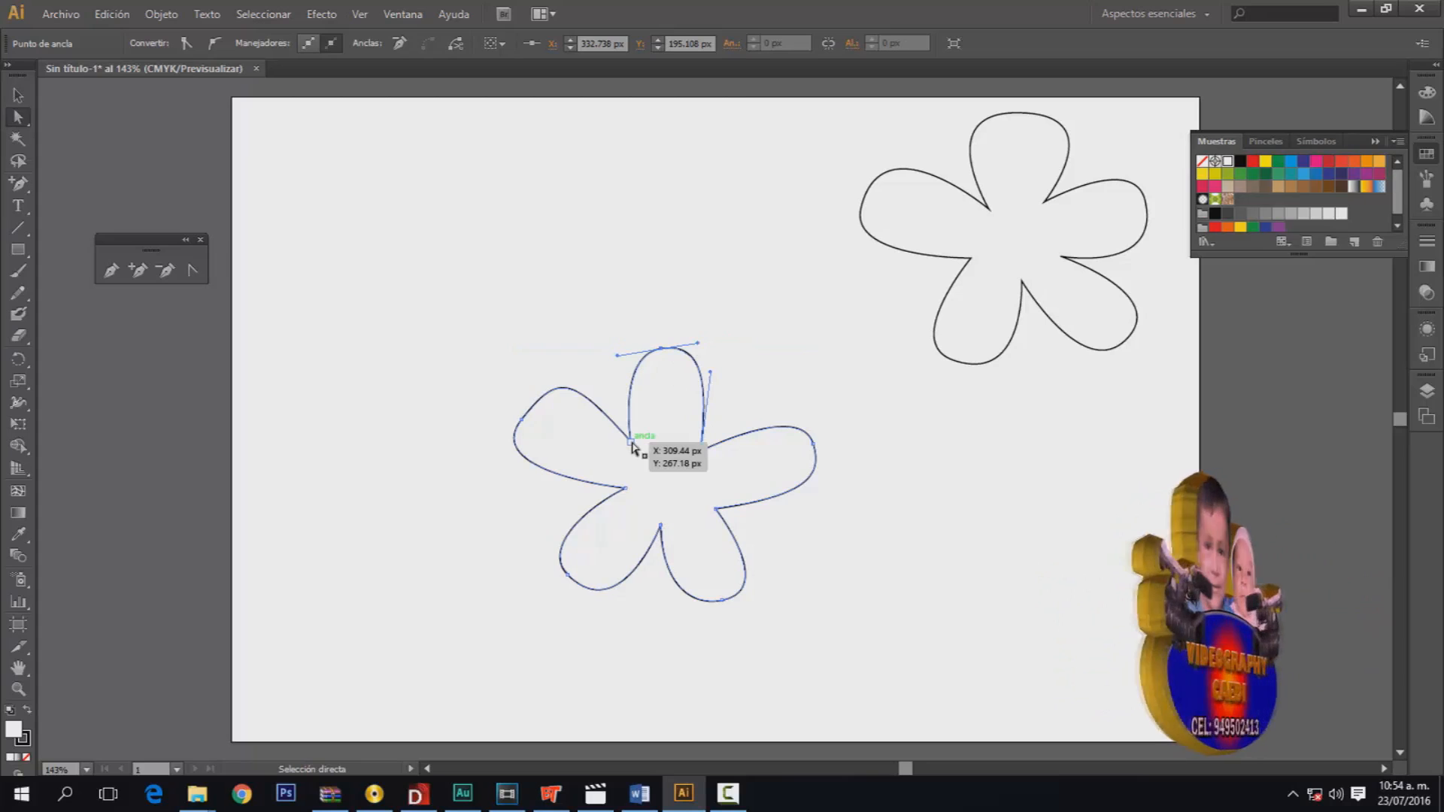
pyautogui.moveTo(701, 450); pyautogui.dragTo(694, 448)
pyautogui.moveTo(705, 371); pyautogui.dragTo(724, 369)
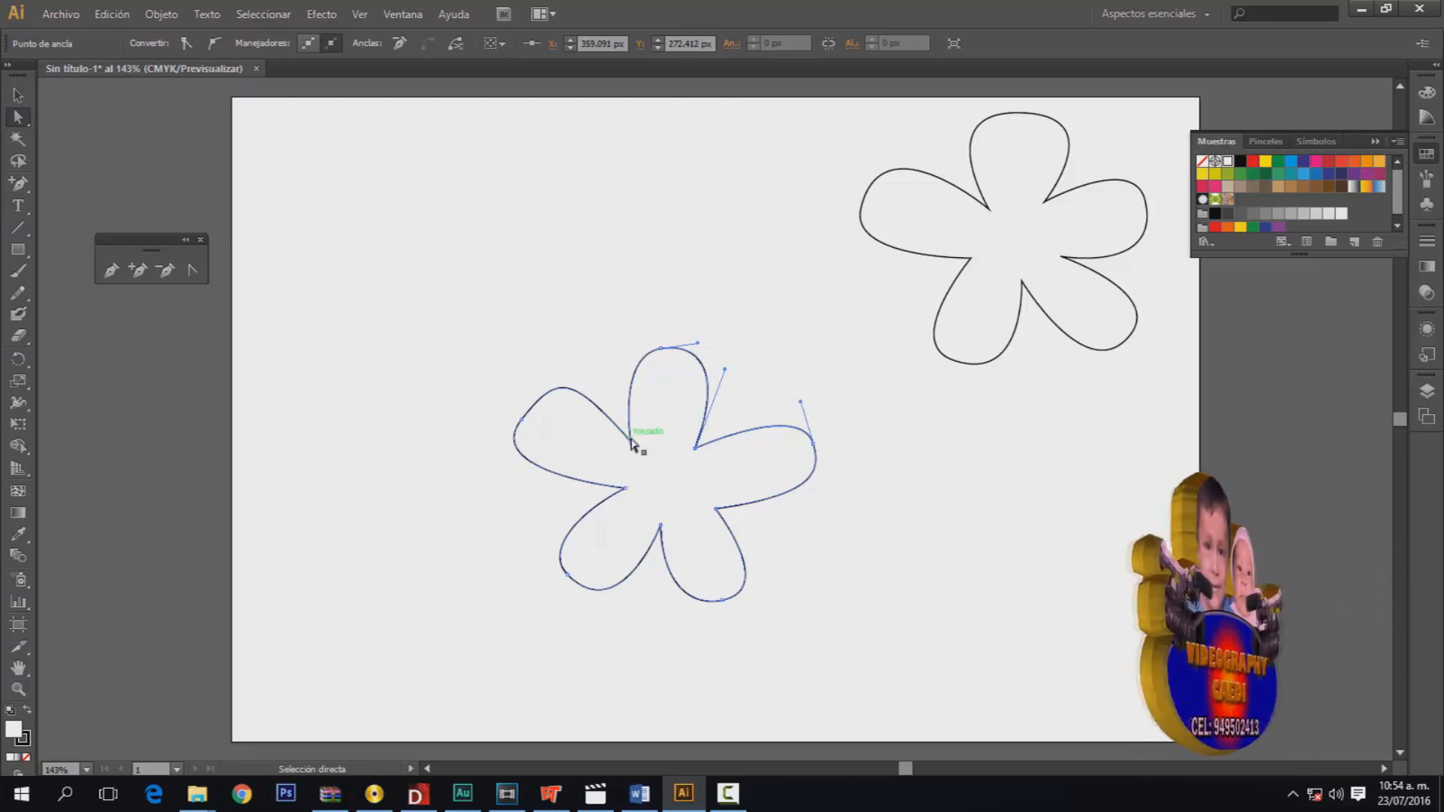
# Step: Shift the left petal's tip inward once more and adjust its handles to even out the curve
pyautogui.click(632, 442)
pyautogui.moveTo(529, 419); pyautogui.dragTo(576, 378)
pyautogui.moveTo(479, 454); pyautogui.dragTo(497, 470)
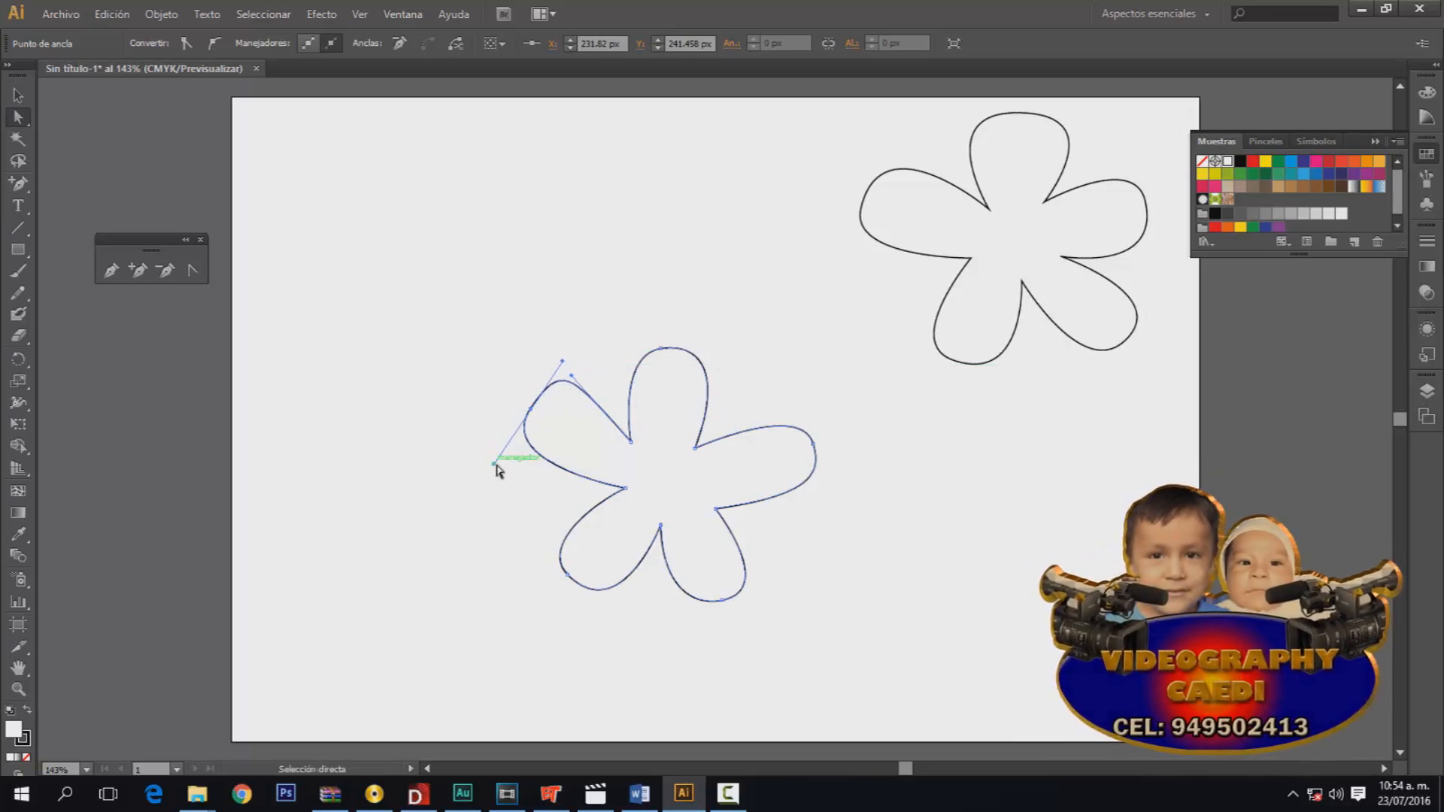
# Step: Select the whole new flower, fill it with the pink swatch, and deselect it
pyautogui.click(694, 448)
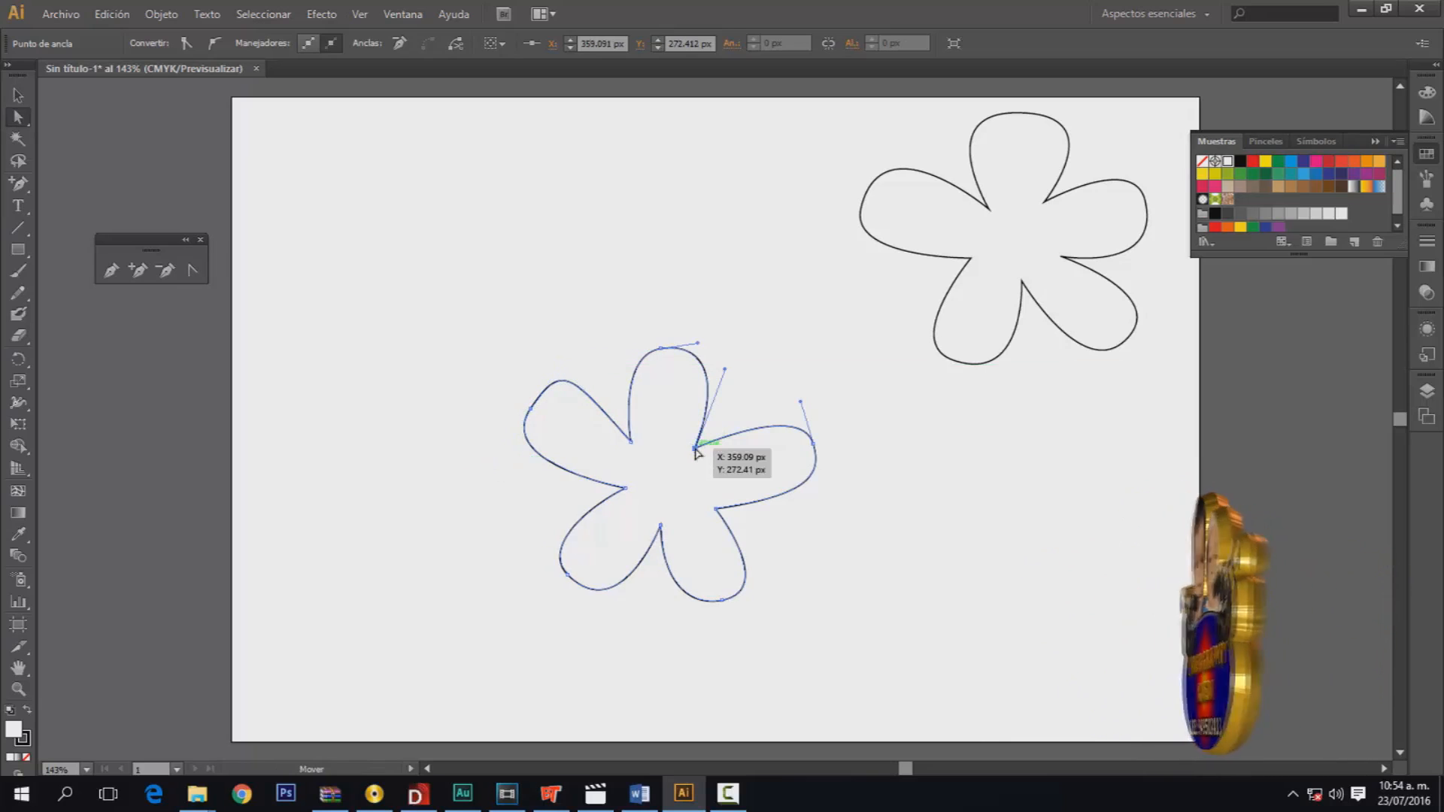
pyautogui.click(874, 454)
pyautogui.click(695, 437)
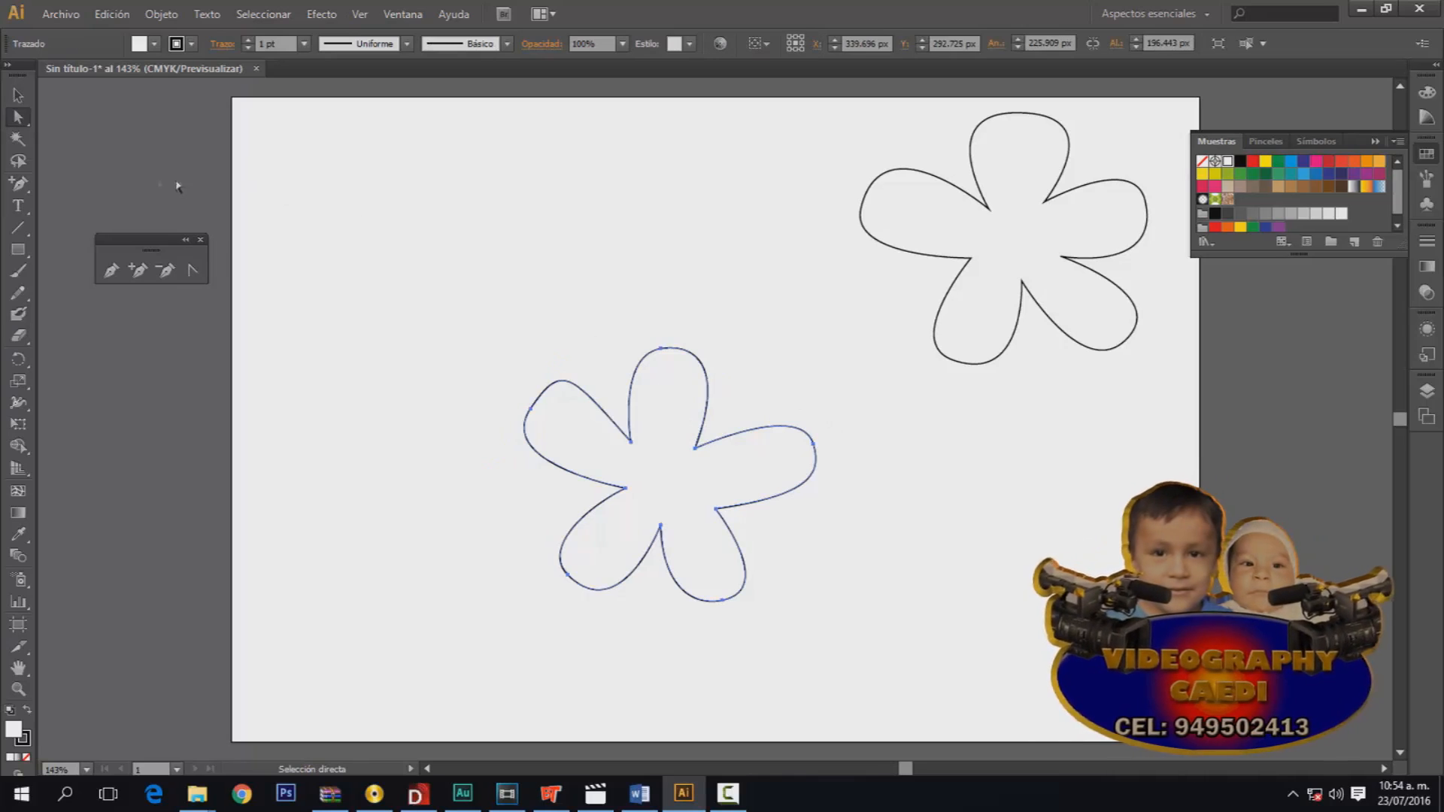
pyautogui.click(20, 94)
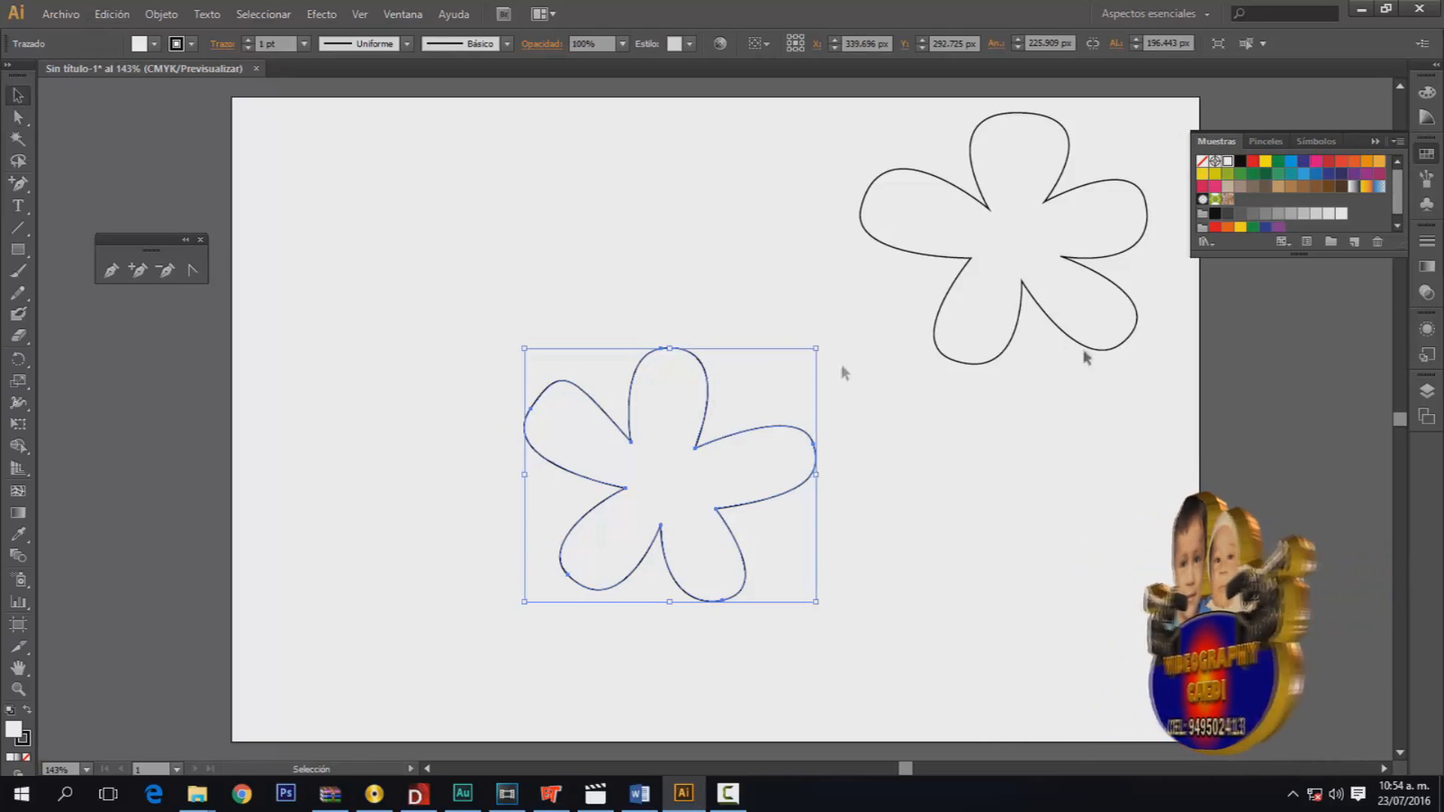
pyautogui.click(1316, 164)
pyautogui.click(398, 210)
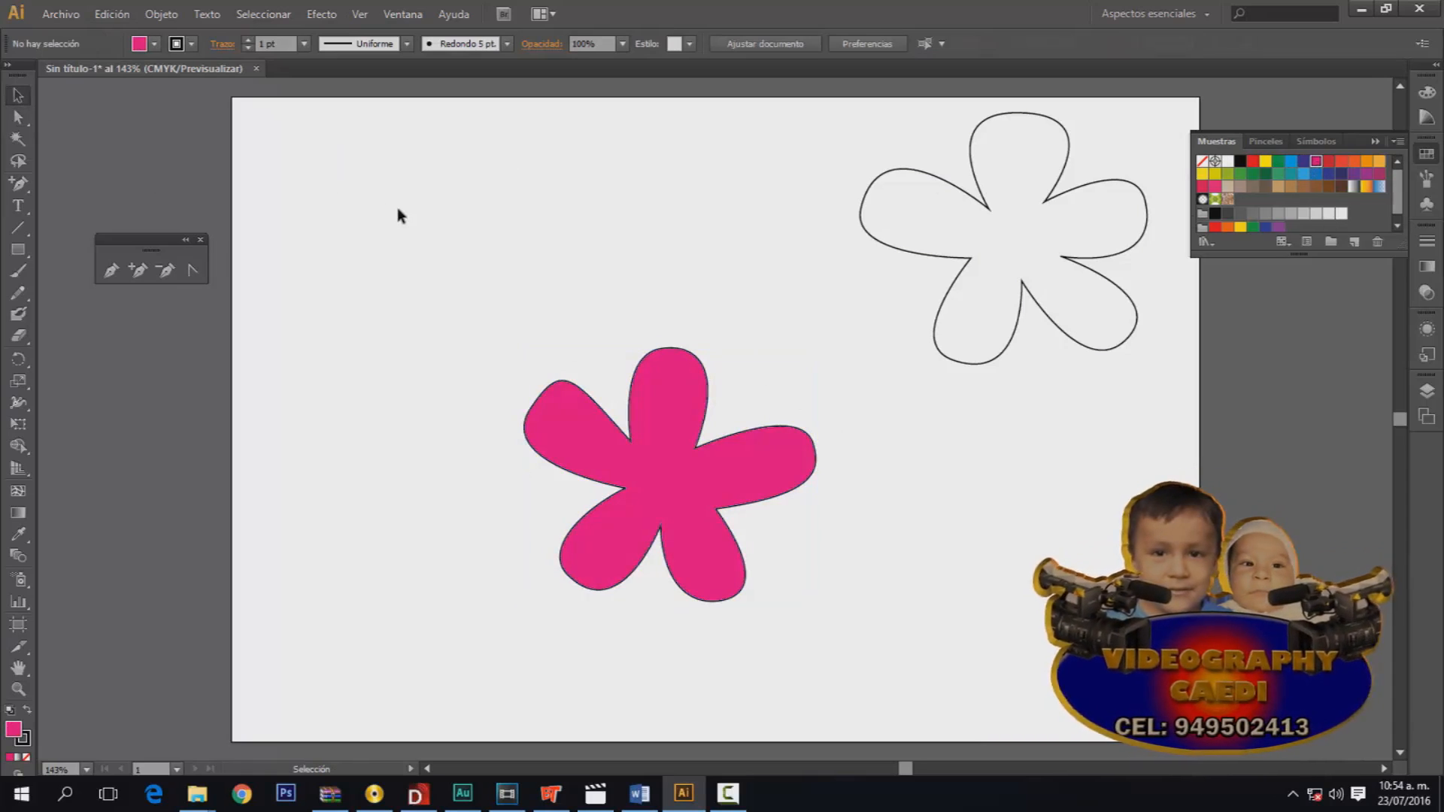